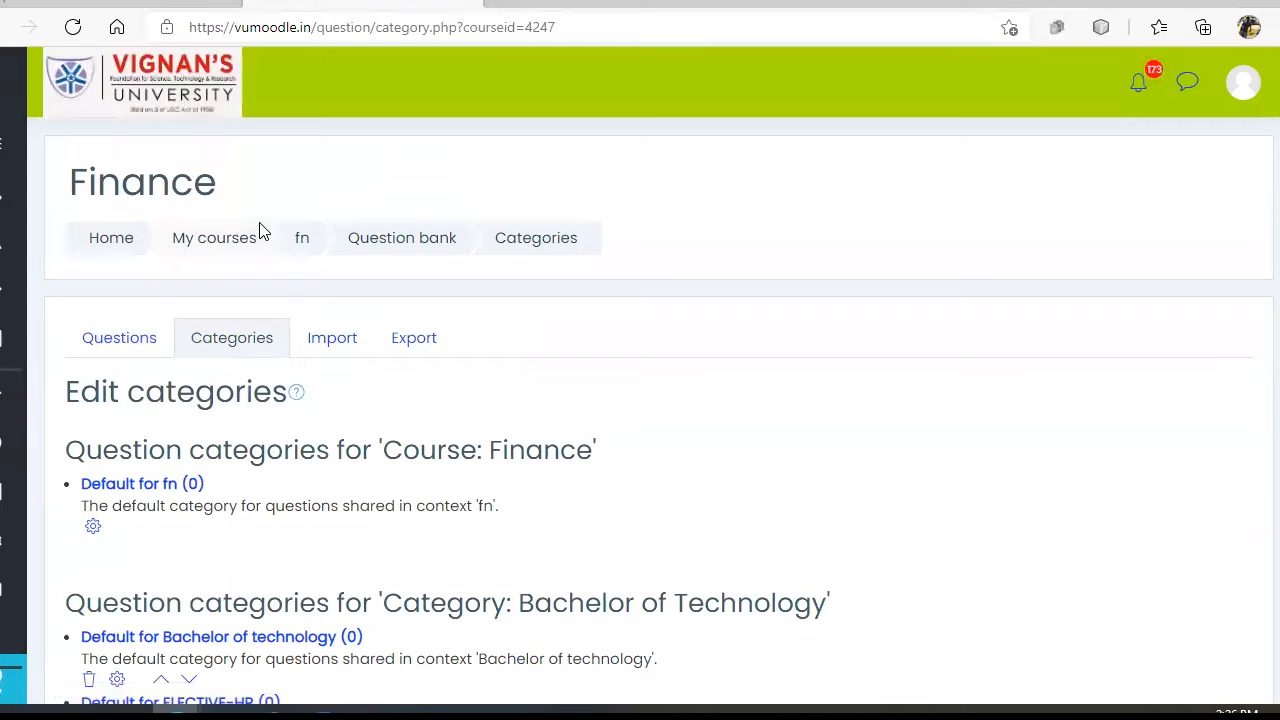
Add a question category named Module1 under the parent category Default for fn
scroll(290, 400, "down", 3)
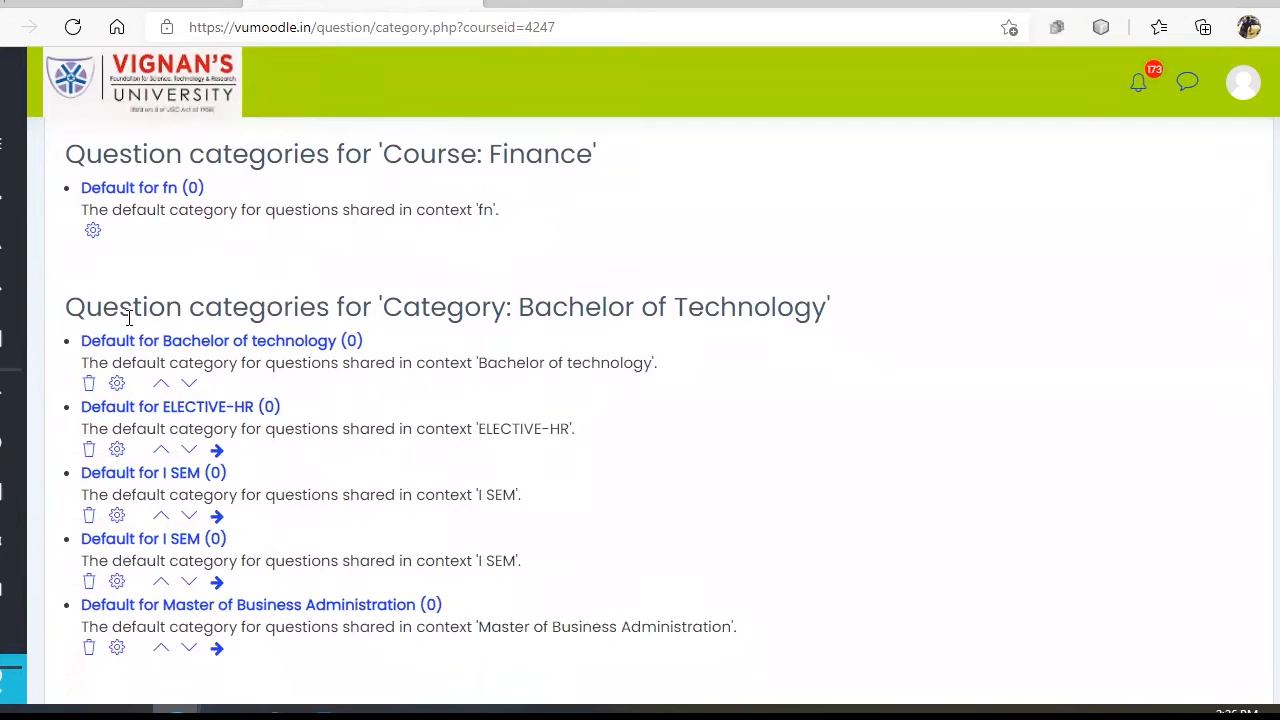
scroll(200, 275, "up", 2)
scroll(210, 290, "down", 8)
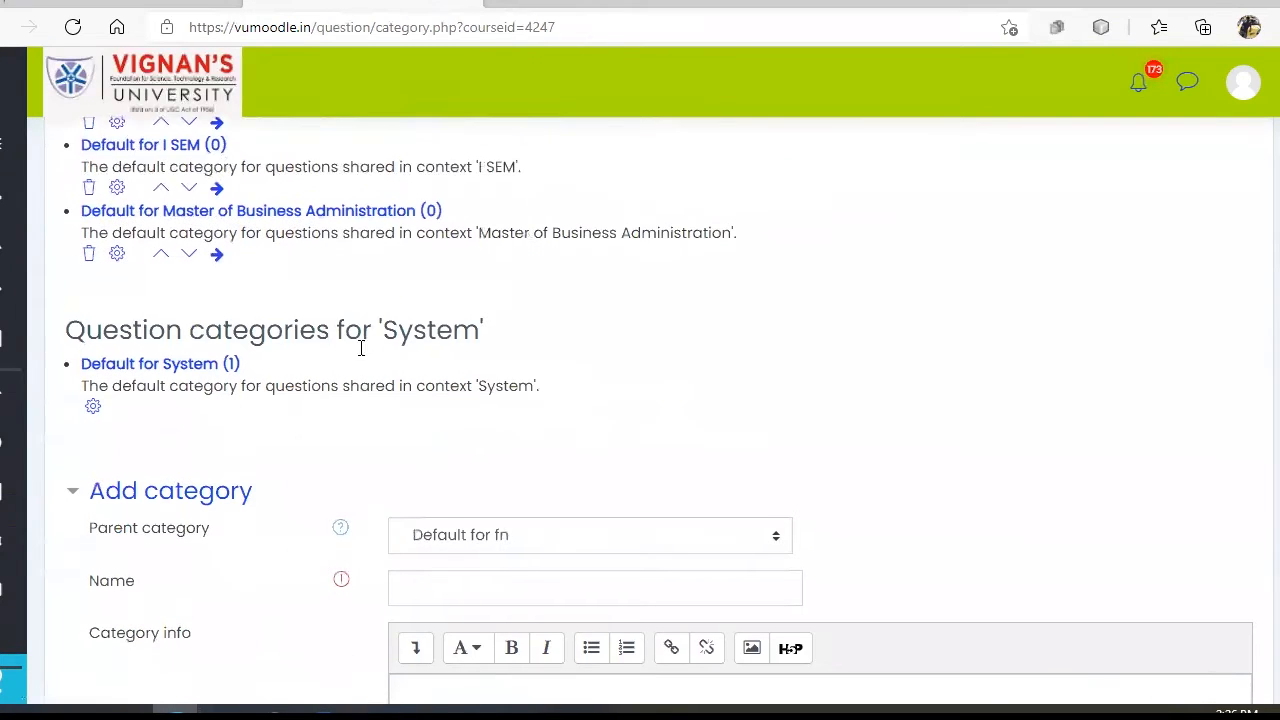
left_click(505, 376)
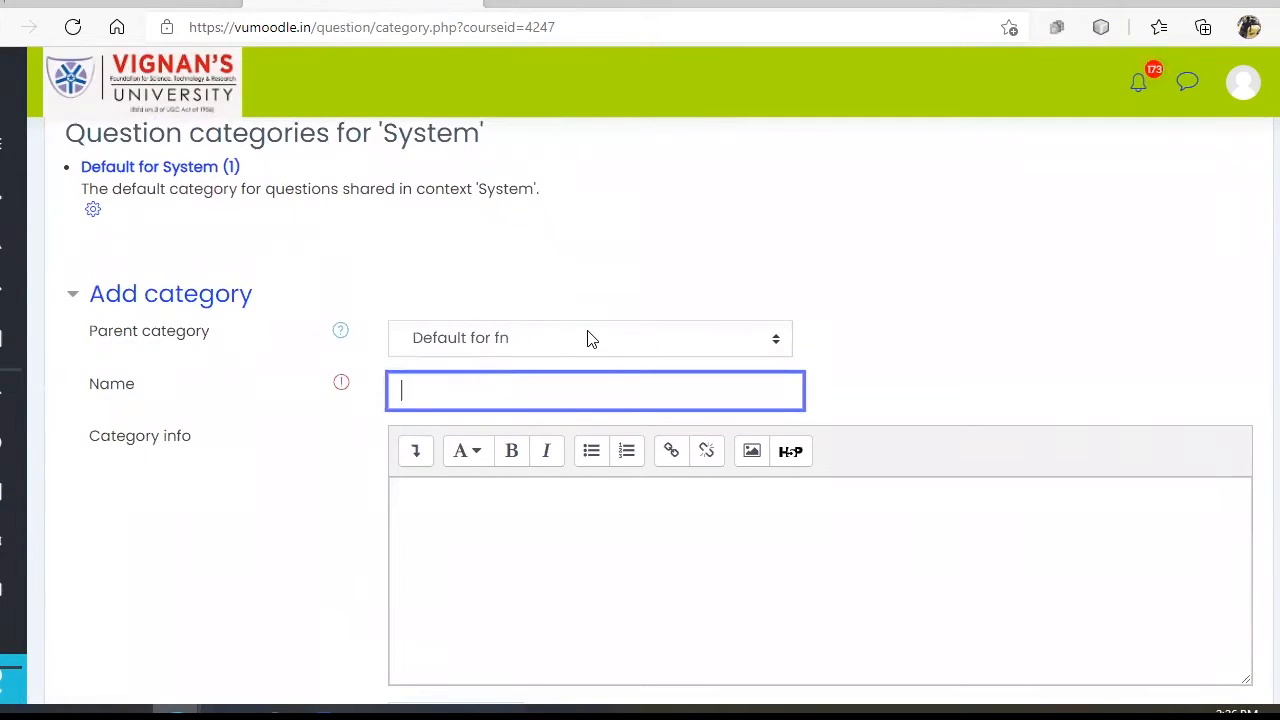
type("Module1")
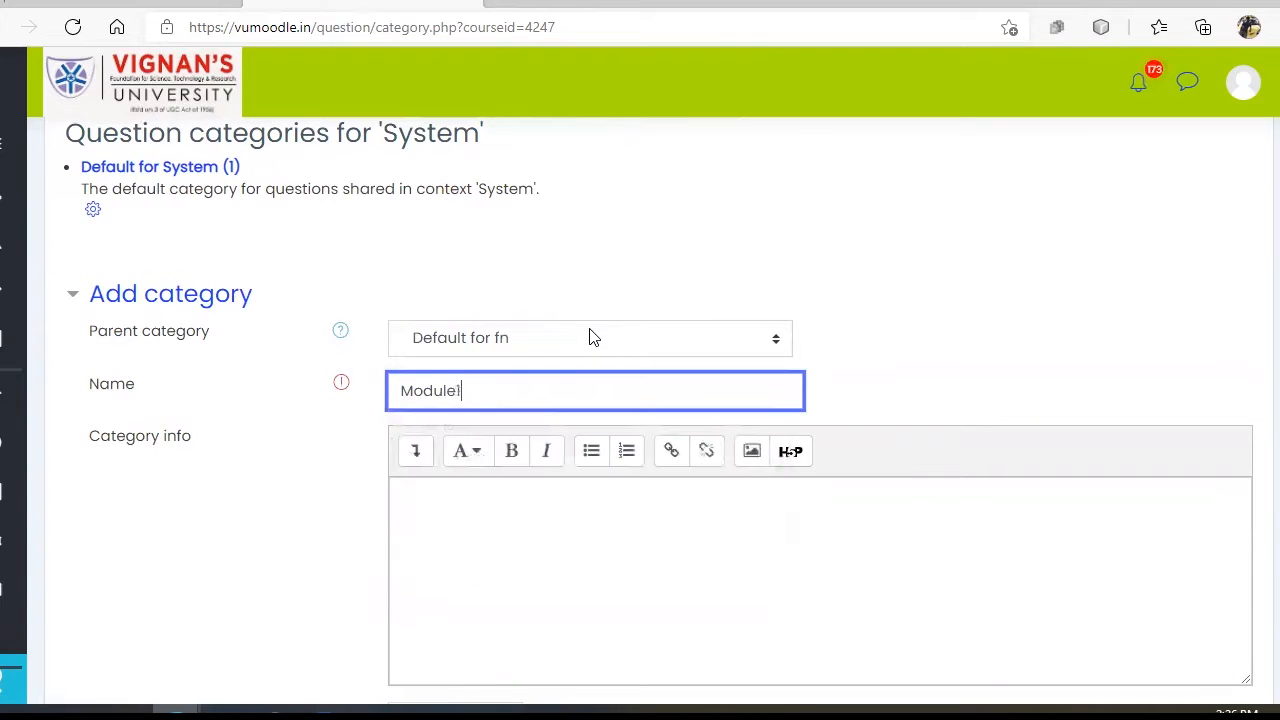
scroll(326, 428, "down", 3)
left_click(463, 486)
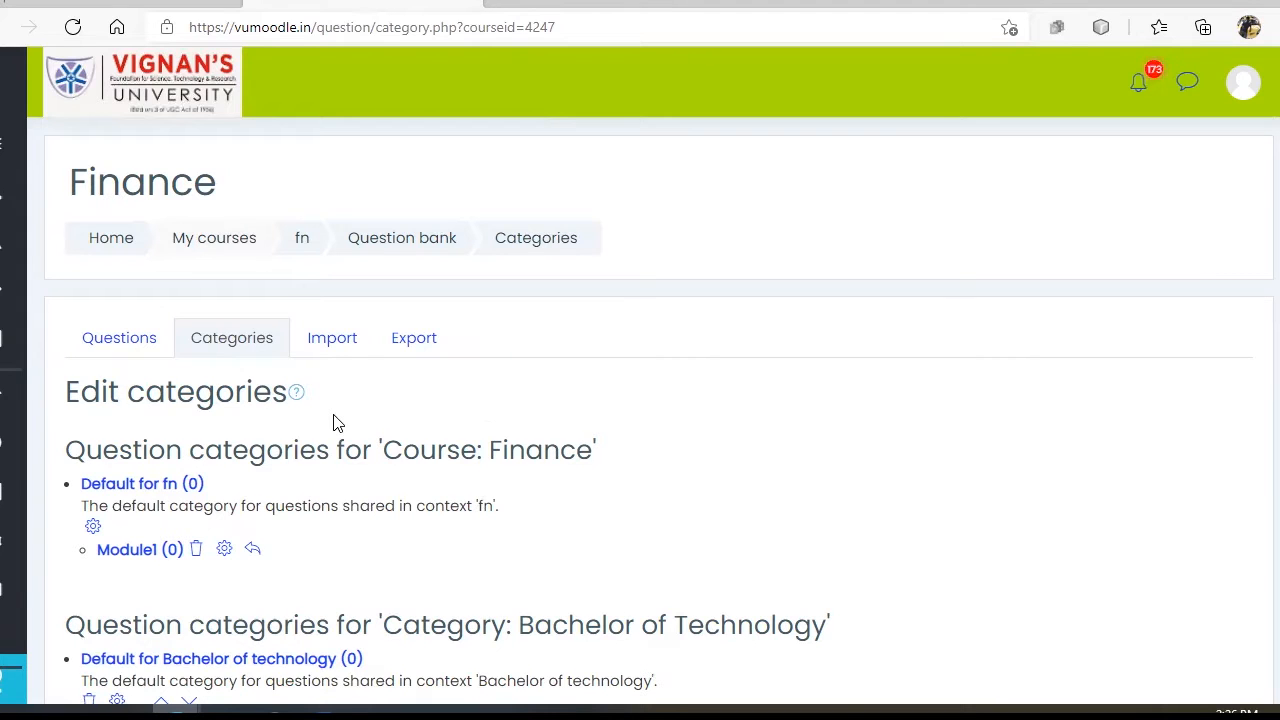
Set up a question import in Aiken format with Module1 as the import category
left_click(343, 345)
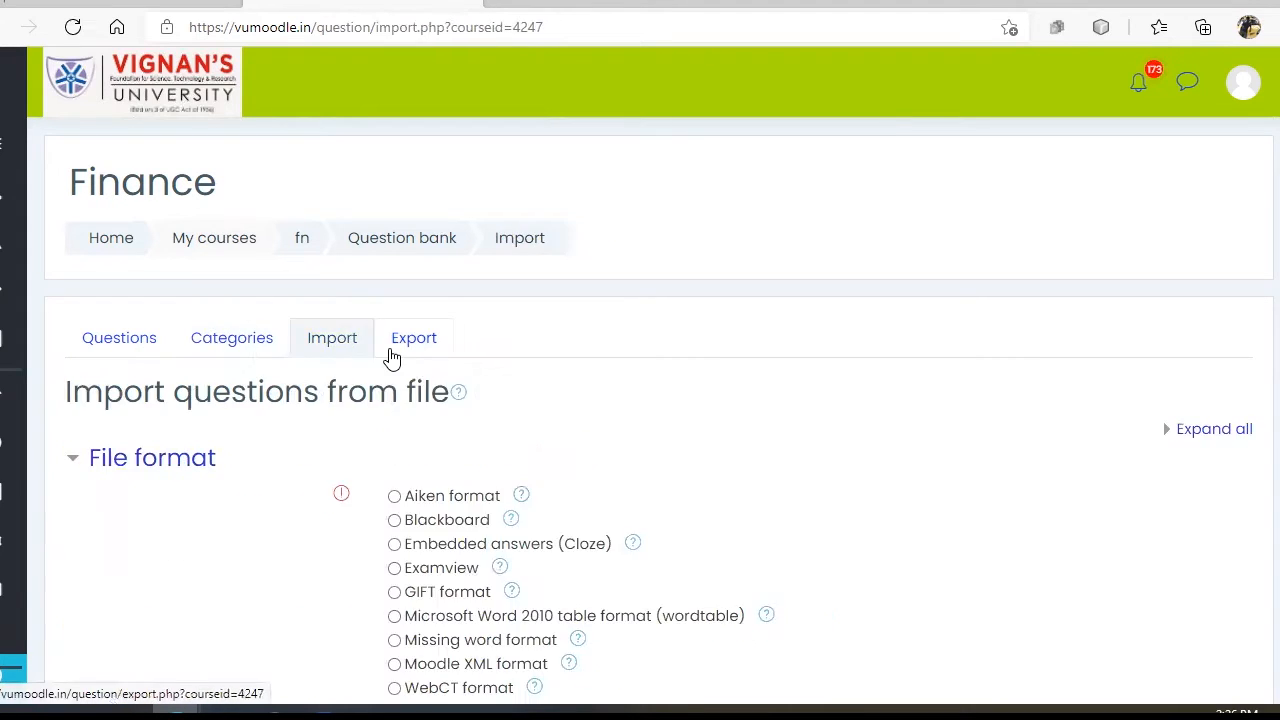
scroll(528, 355, "down", 2)
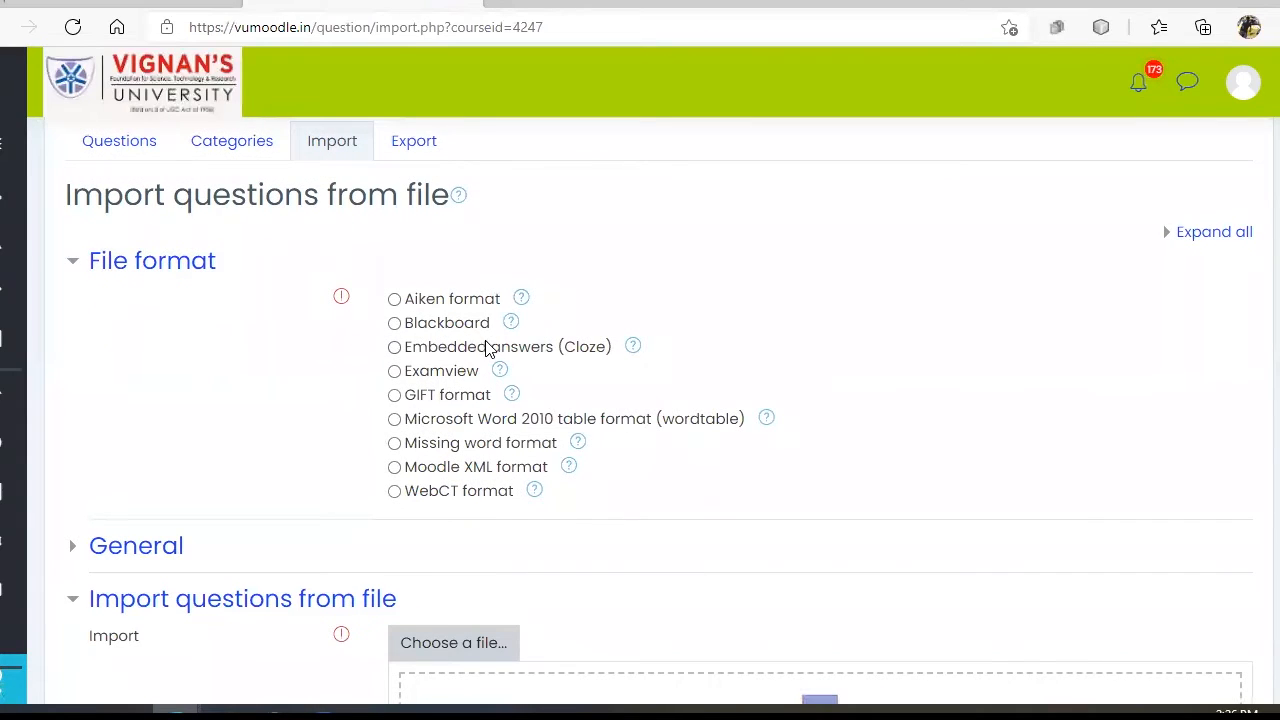
left_click(466, 300)
scroll(470, 330, "down", 2)
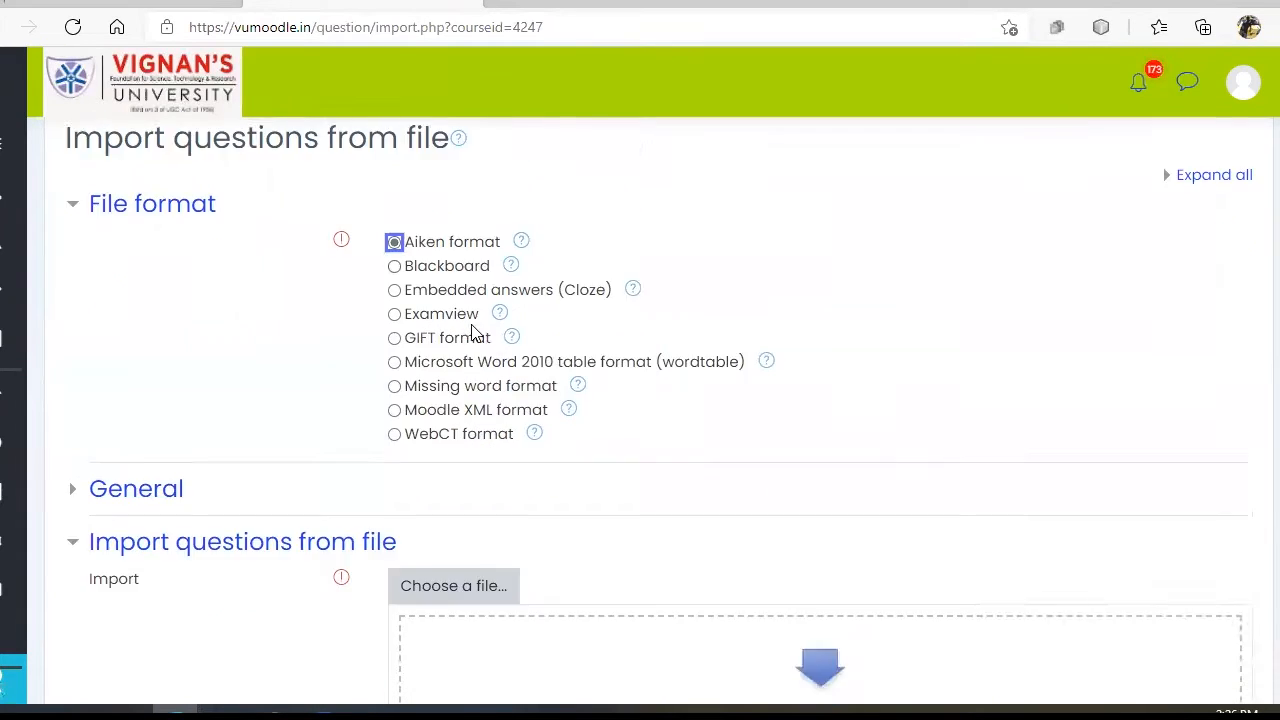
left_click(114, 352)
scroll(177, 357, "down", 2)
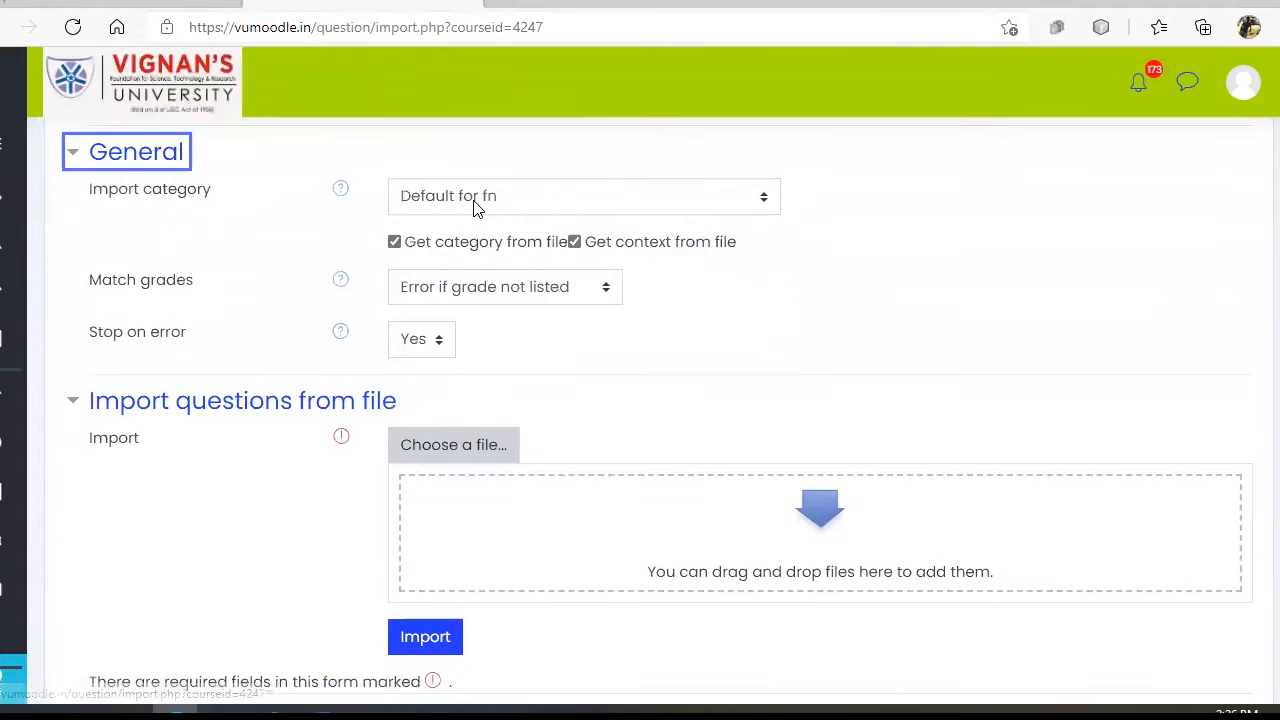
left_click(472, 200)
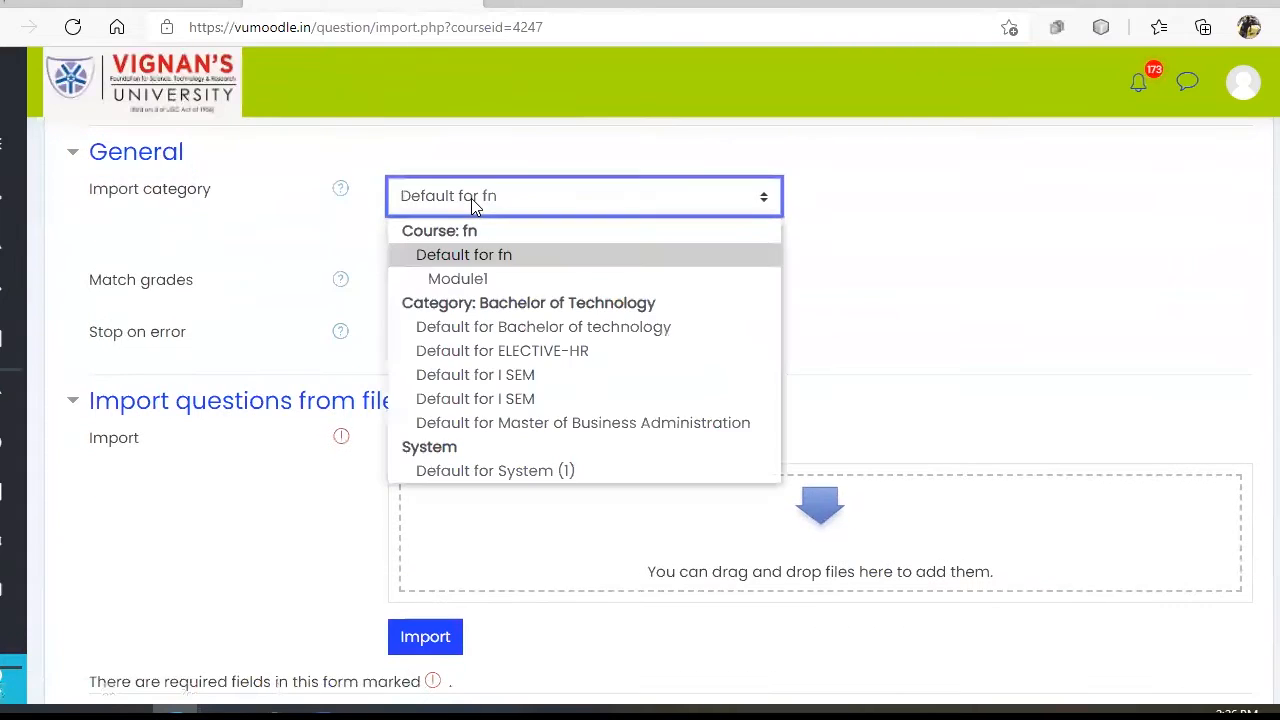
left_click(476, 281)
Upload Sample3.txt from the Downloads folder as the question import file
scroll(340, 234, "down", 2)
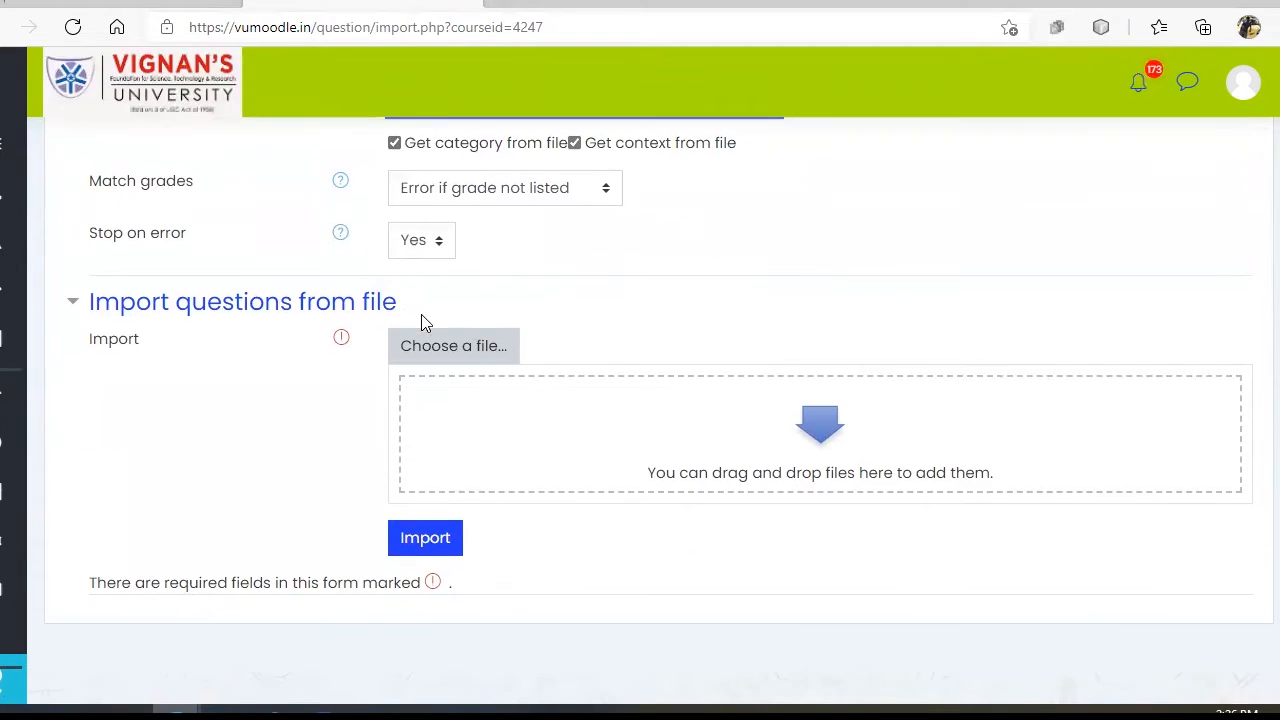
left_click(453, 250)
left_click(472, 303)
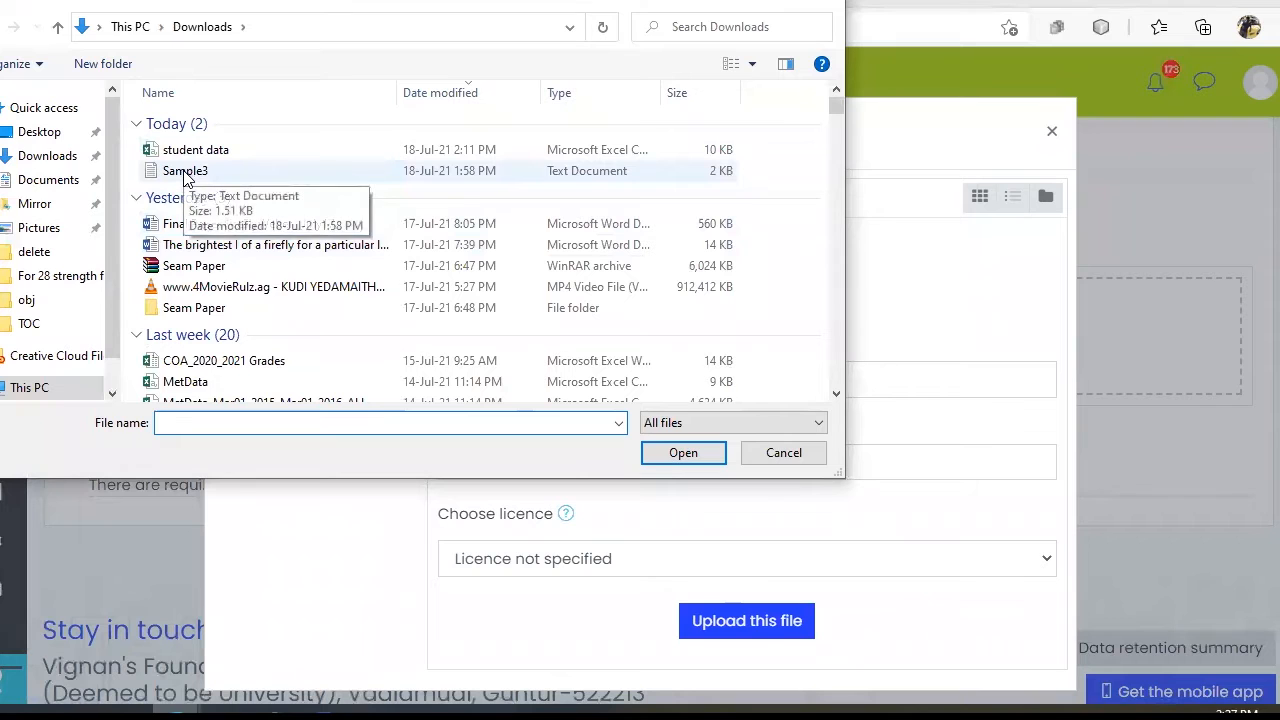
double_click(185, 172)
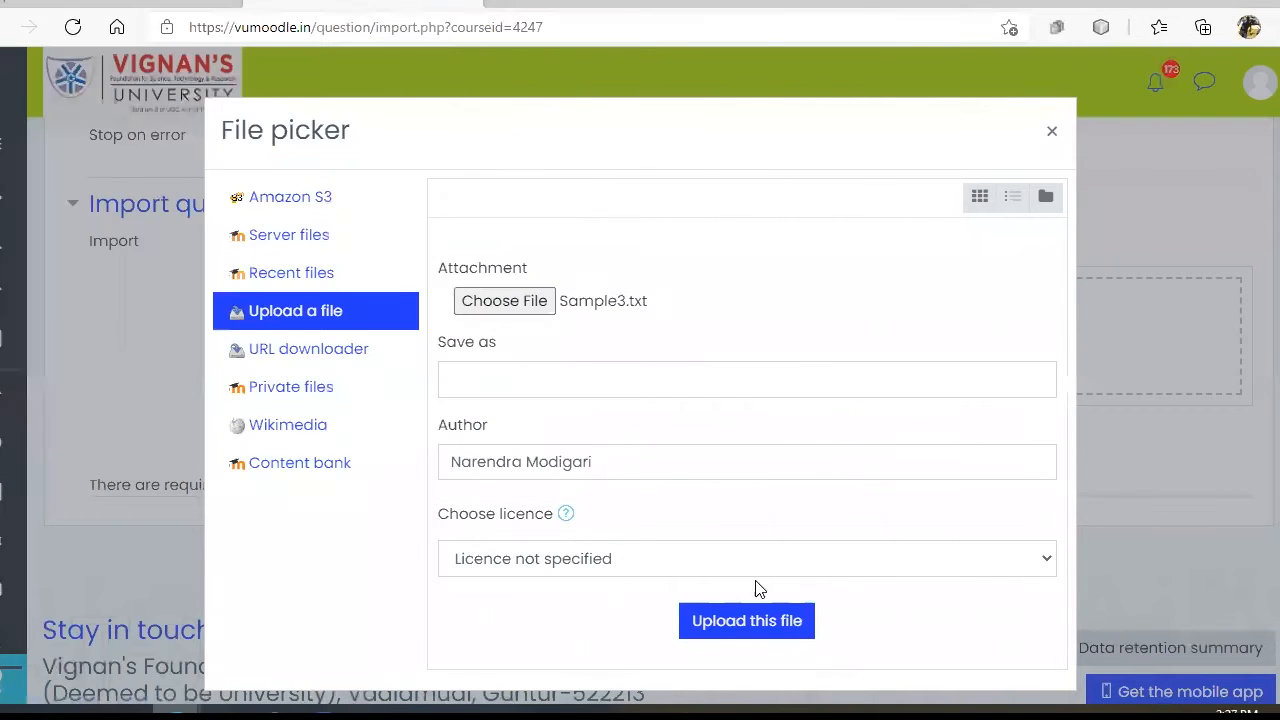
left_click(735, 614)
Open the Sample3 text file from Downloads in Notepad, examine how its questions and answers are formatted, and return to the import page
left_click(127, 710)
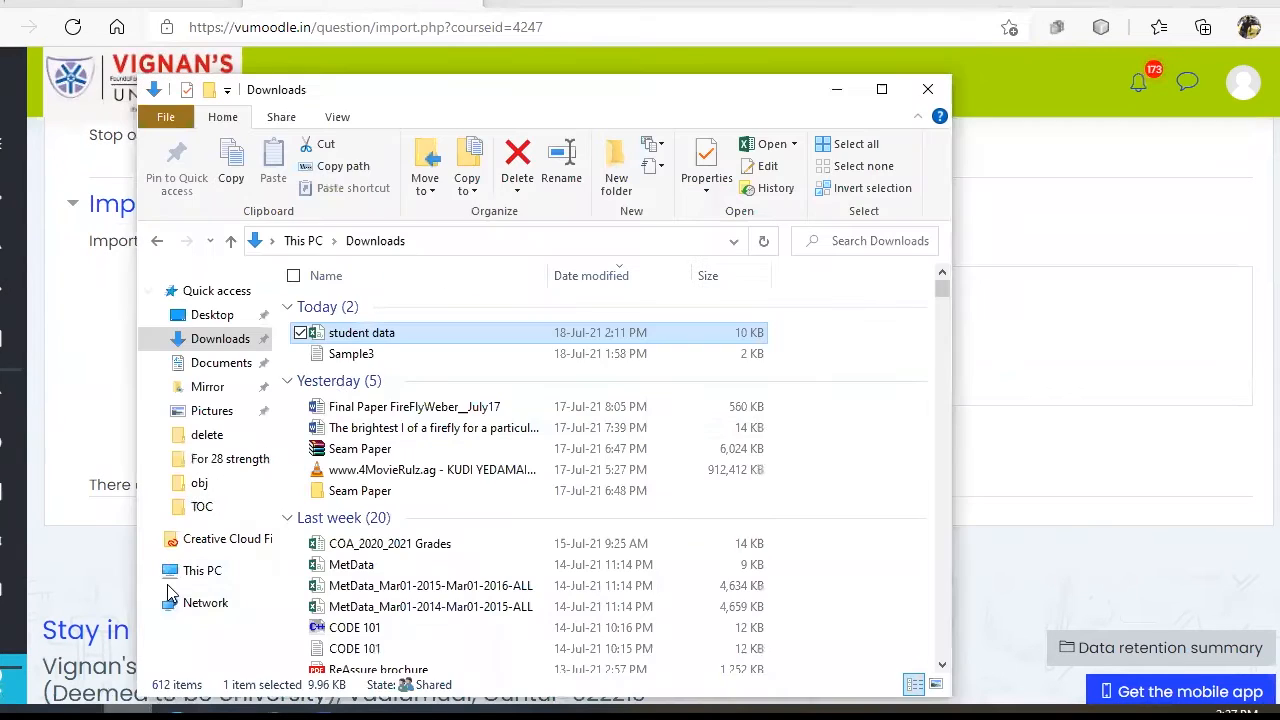
double_click(360, 354)
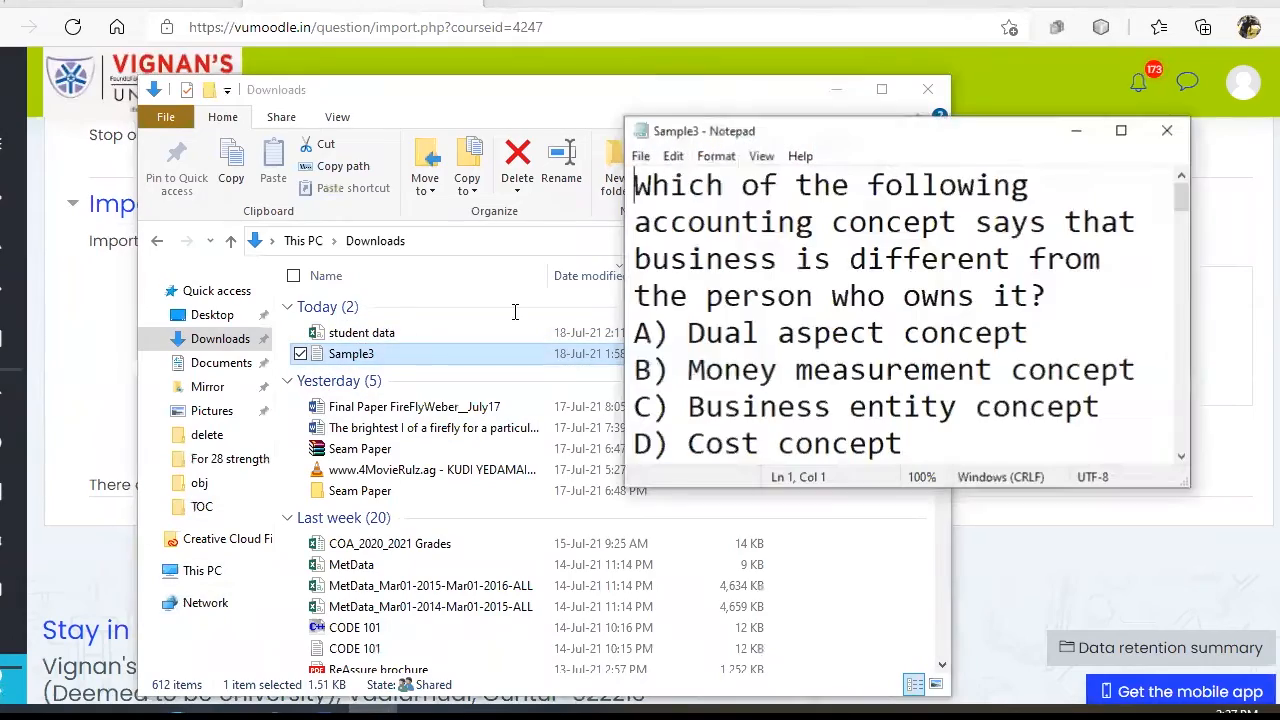
left_click(1128, 127)
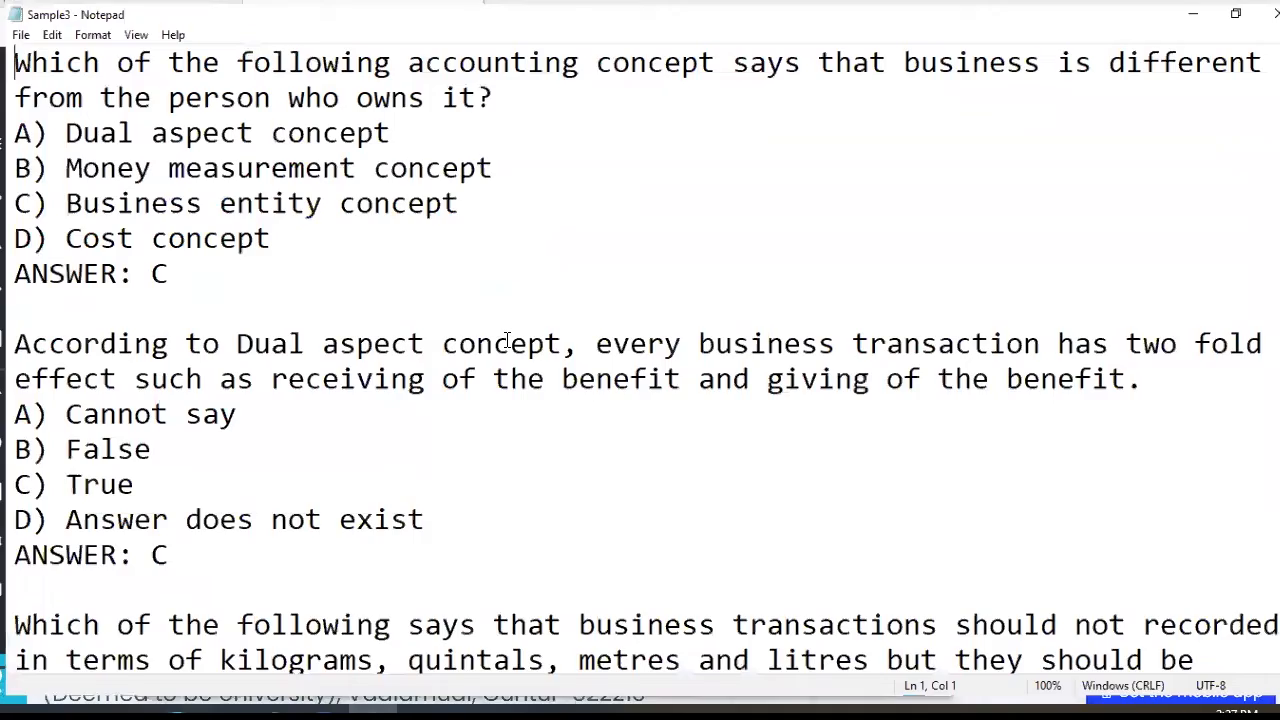
scroll(1000, 77, "down", 11)
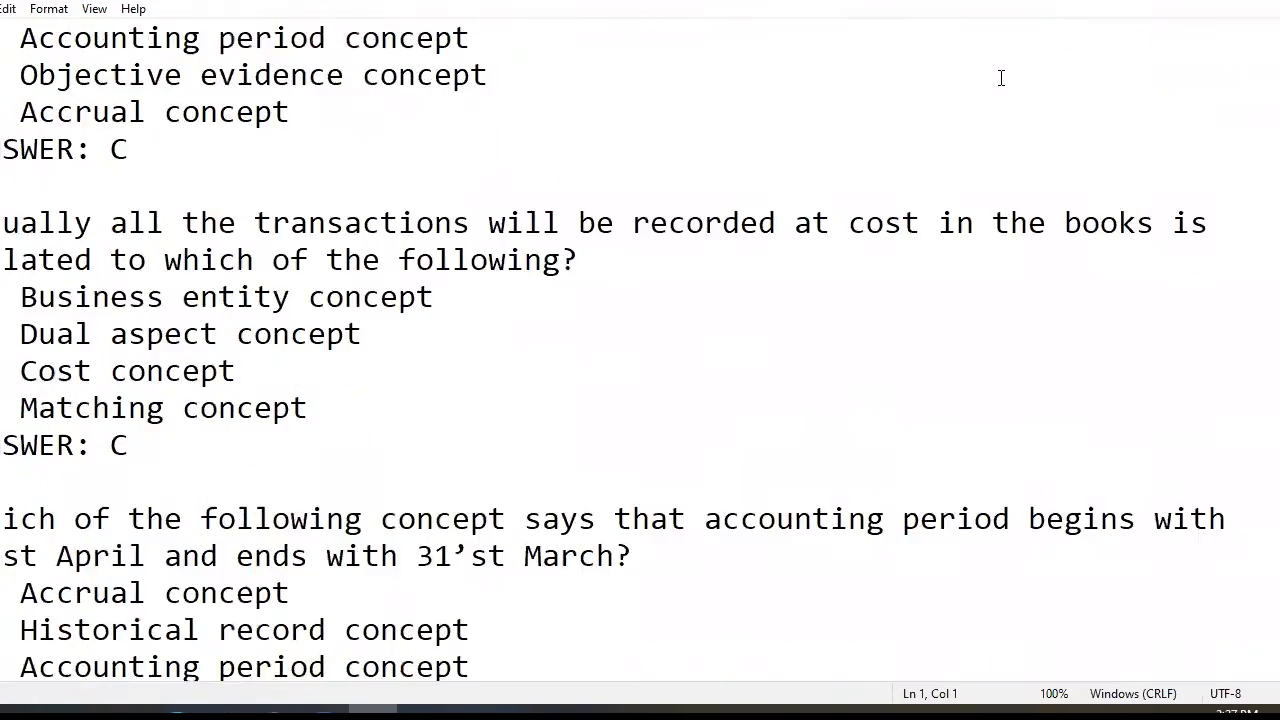
key("alt+F4")
left_click(1090, 280)
Import the questions from Sample3.txt, review the imported list and continue to the question bank
scroll(611, 338, "down", 3)
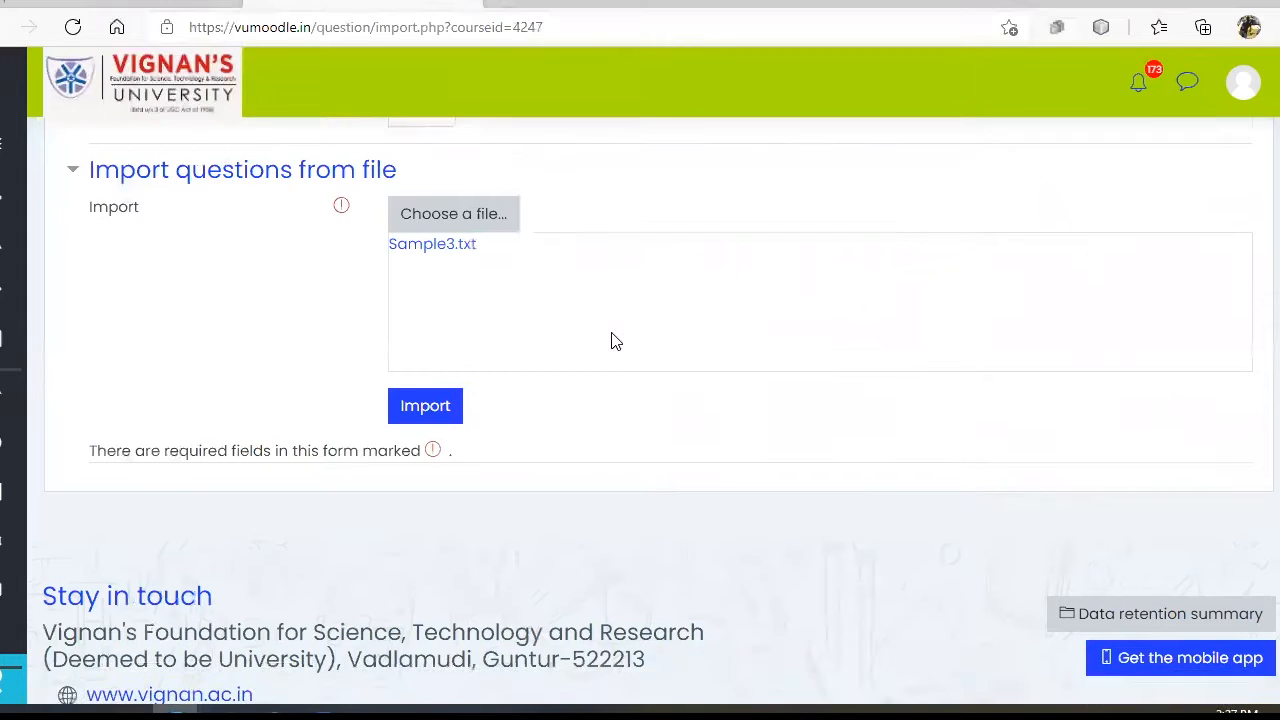
left_click(435, 241)
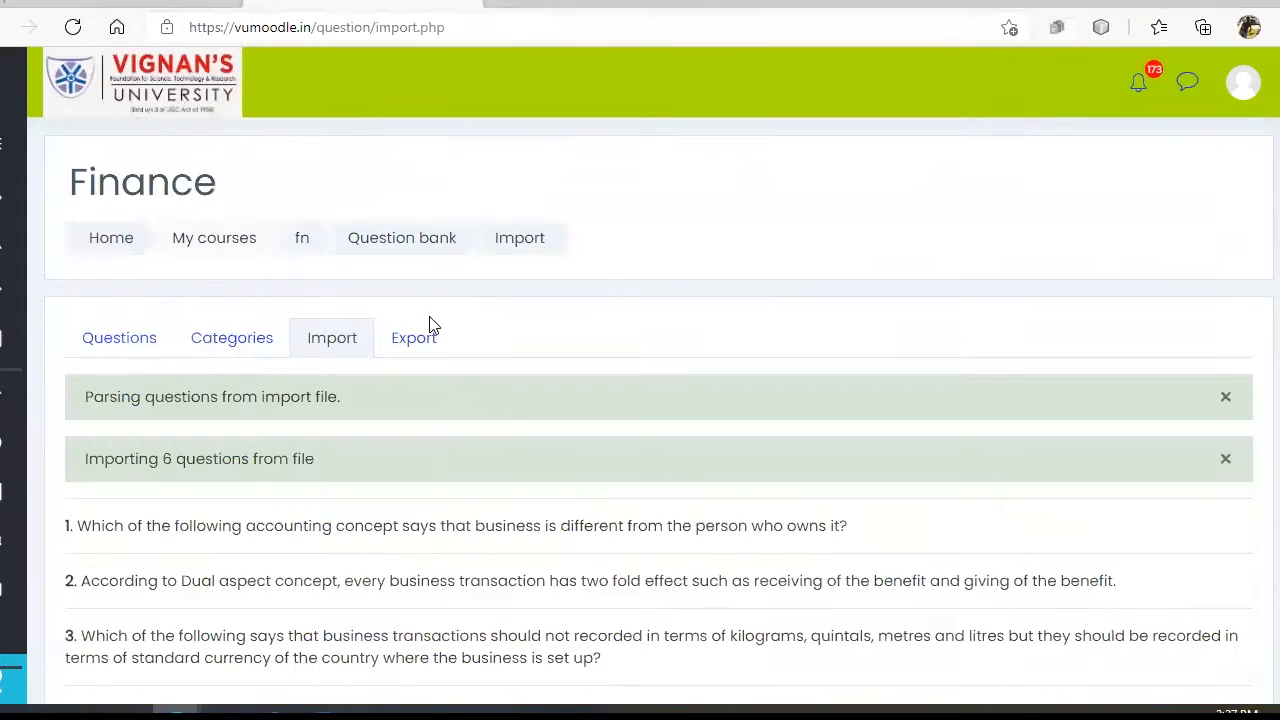
scroll(428, 340, "down", 2)
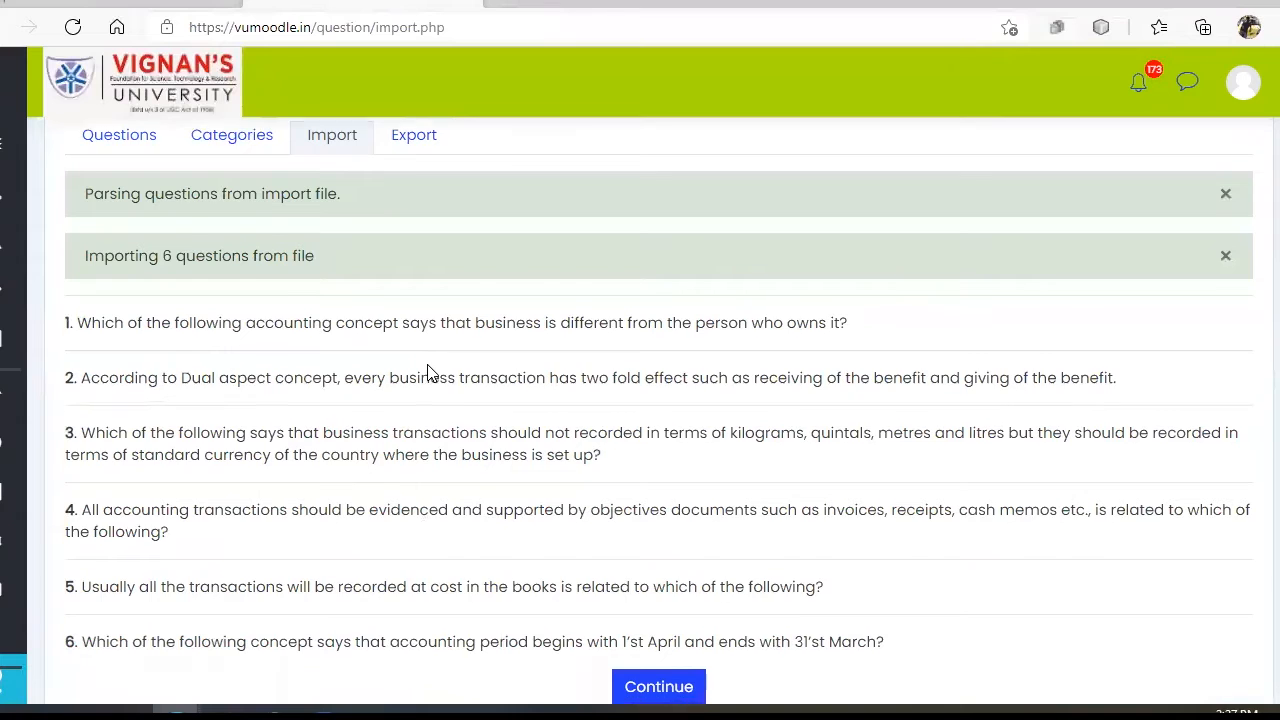
scroll(428, 374, "down", 3)
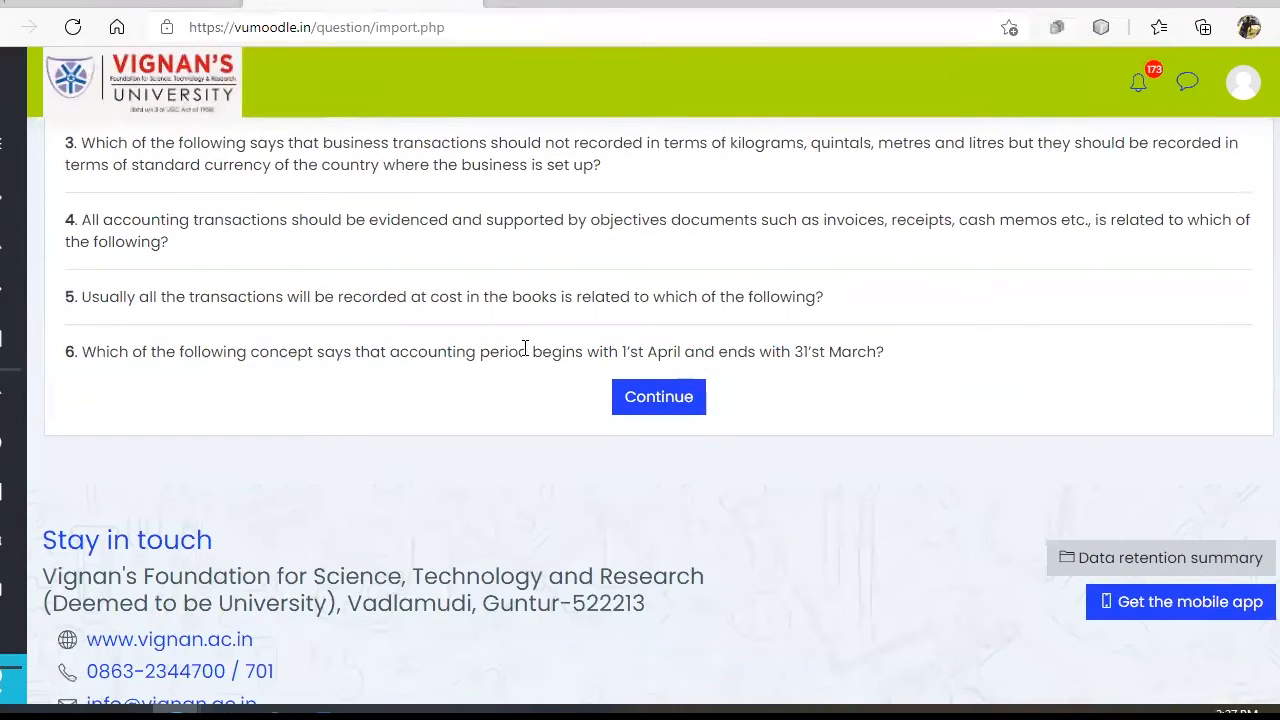
scroll(537, 357, "up", 2)
left_click(675, 603)
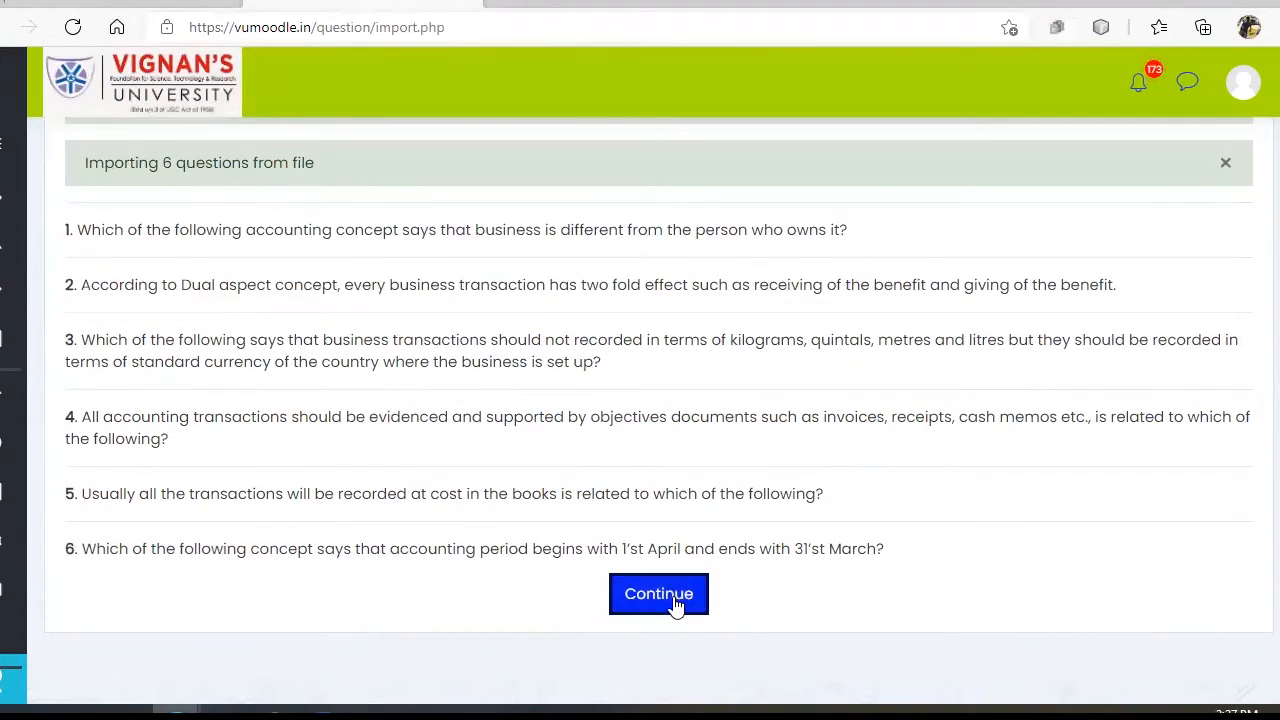
Preview the Dual aspect concept question, submit the answer "Cannot say", check the correct answer and close the preview
scroll(584, 437, "down", 3)
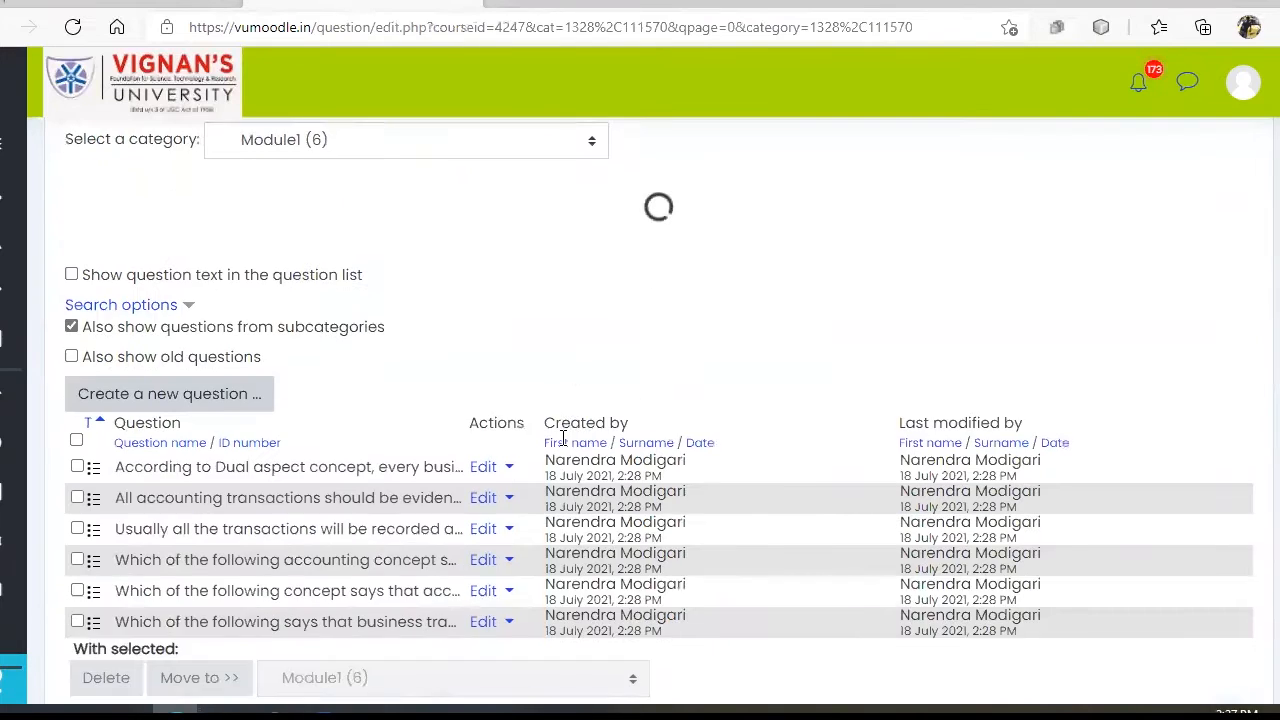
scroll(563, 438, "down", 2)
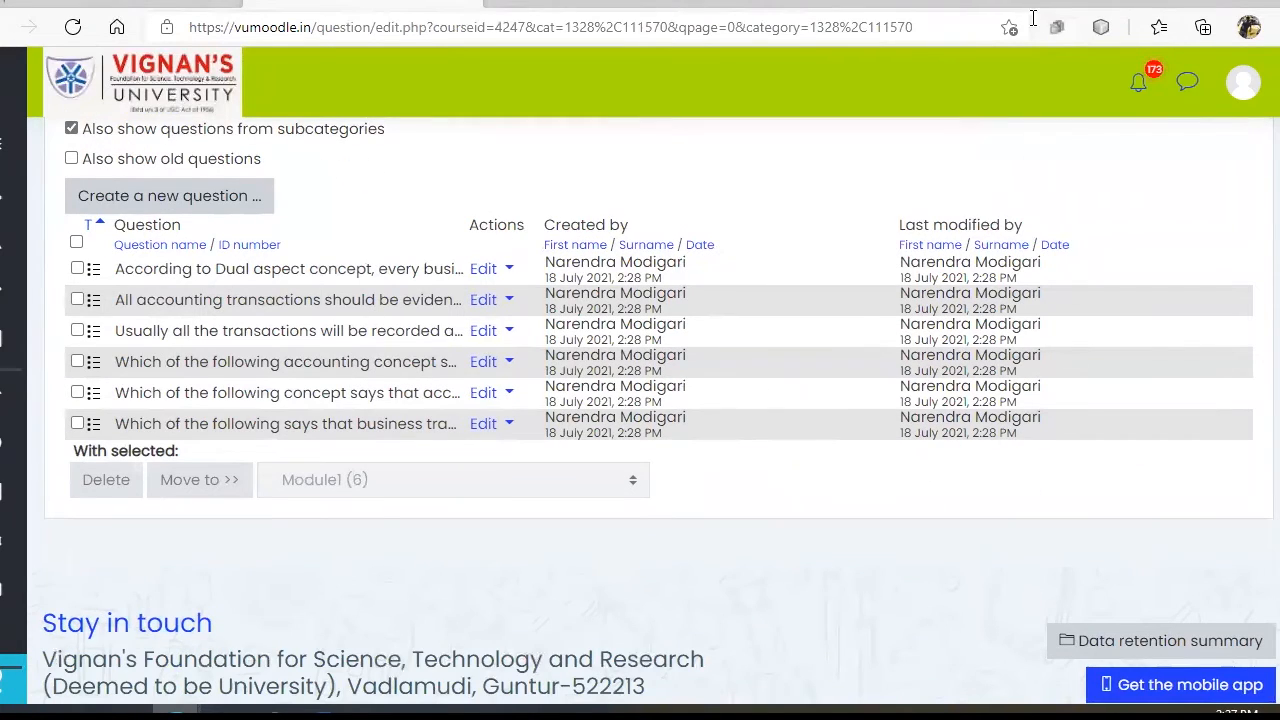
left_click(509, 270)
left_click(403, 395)
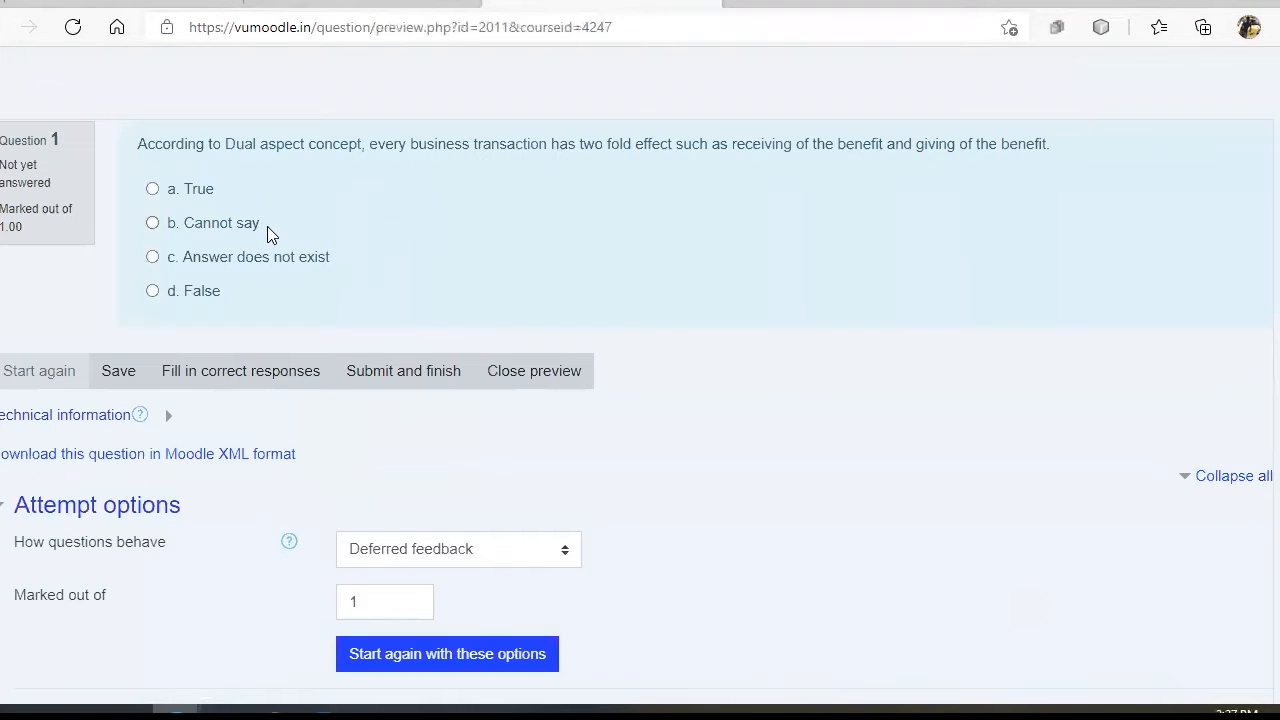
left_click(235, 226)
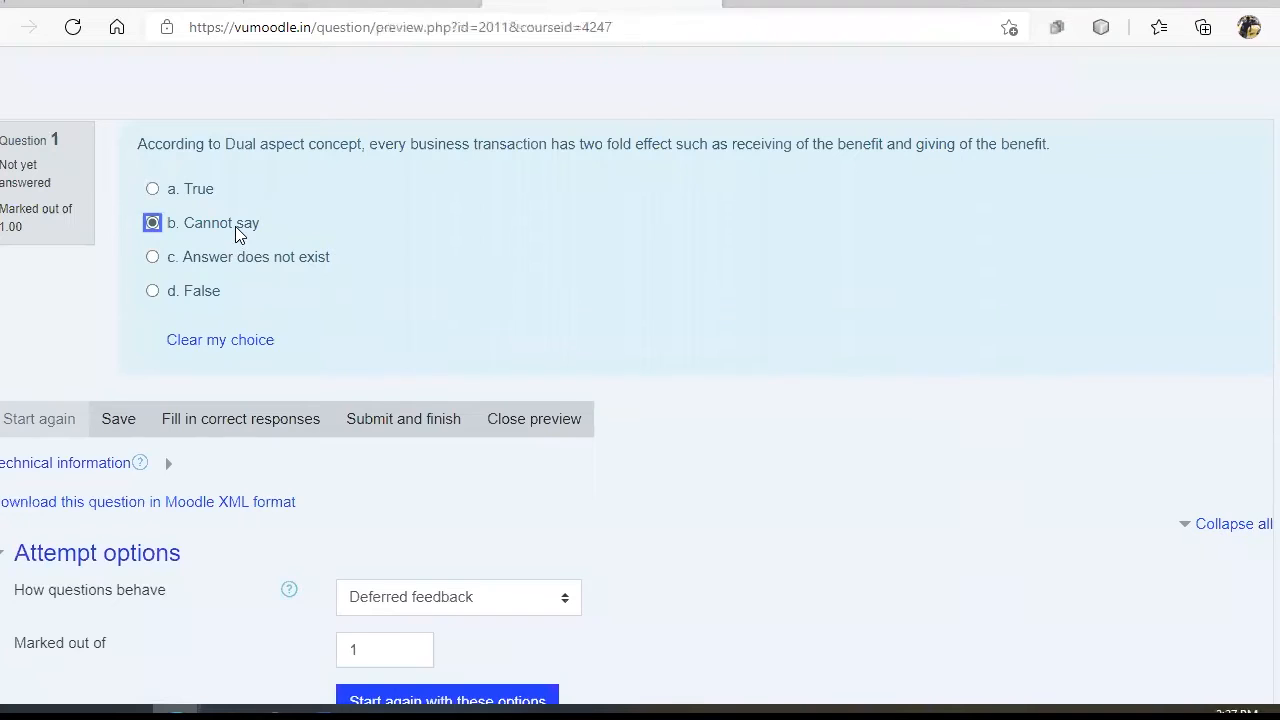
left_click(381, 418)
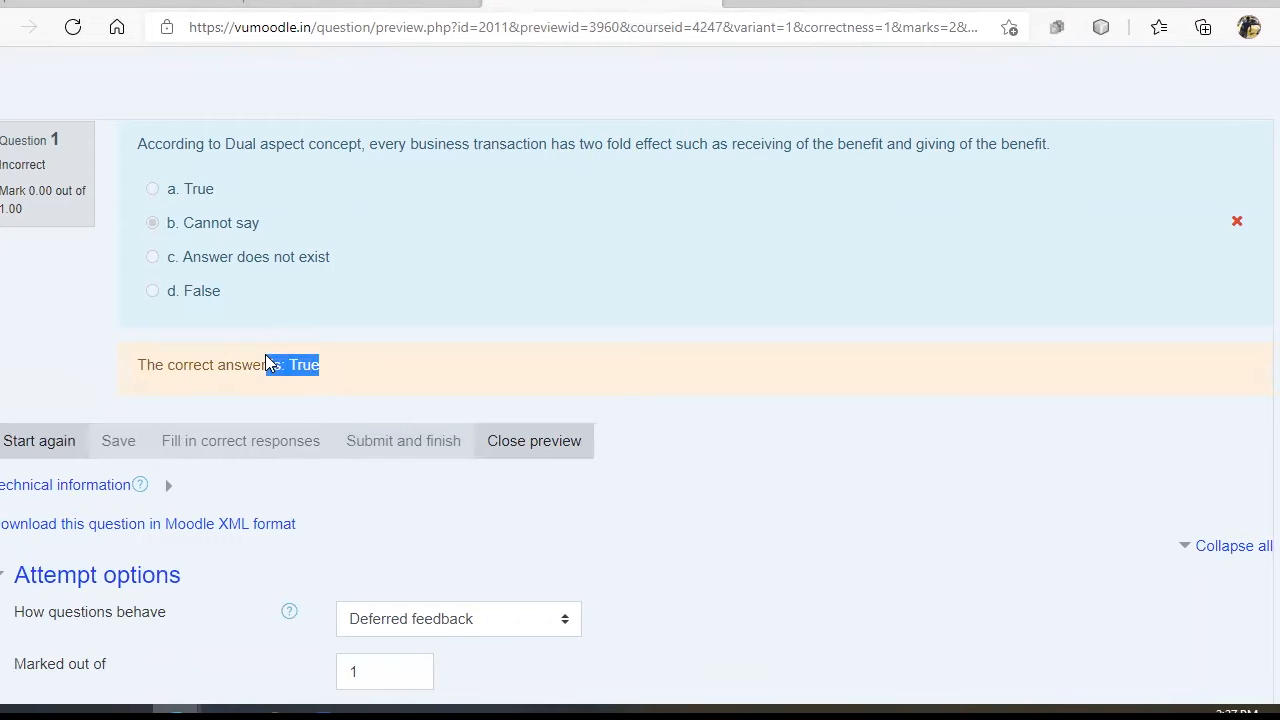
triple_click(366, 382)
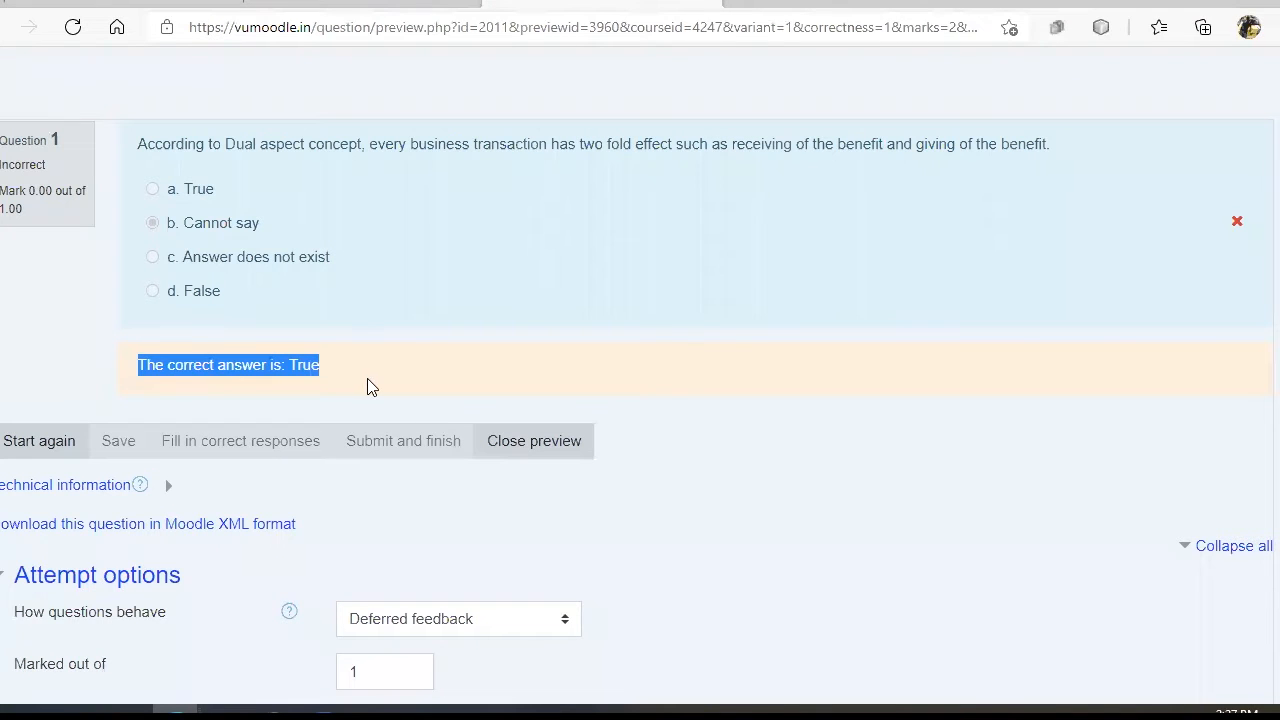
scroll(500, 383, "down", 4)
scroll(517, 386, "up", 4)
key("ctrl+w")
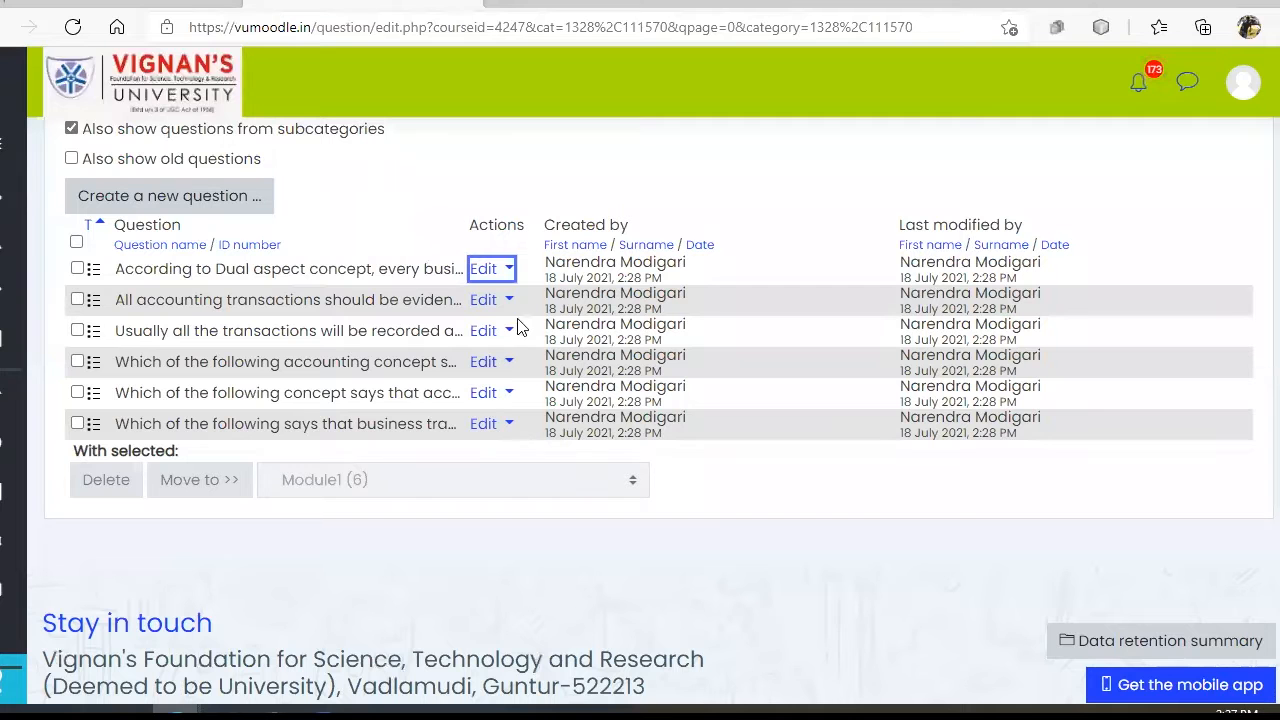
Open the Dual aspect concept question for editing and go to its answer settings
left_click(488, 270)
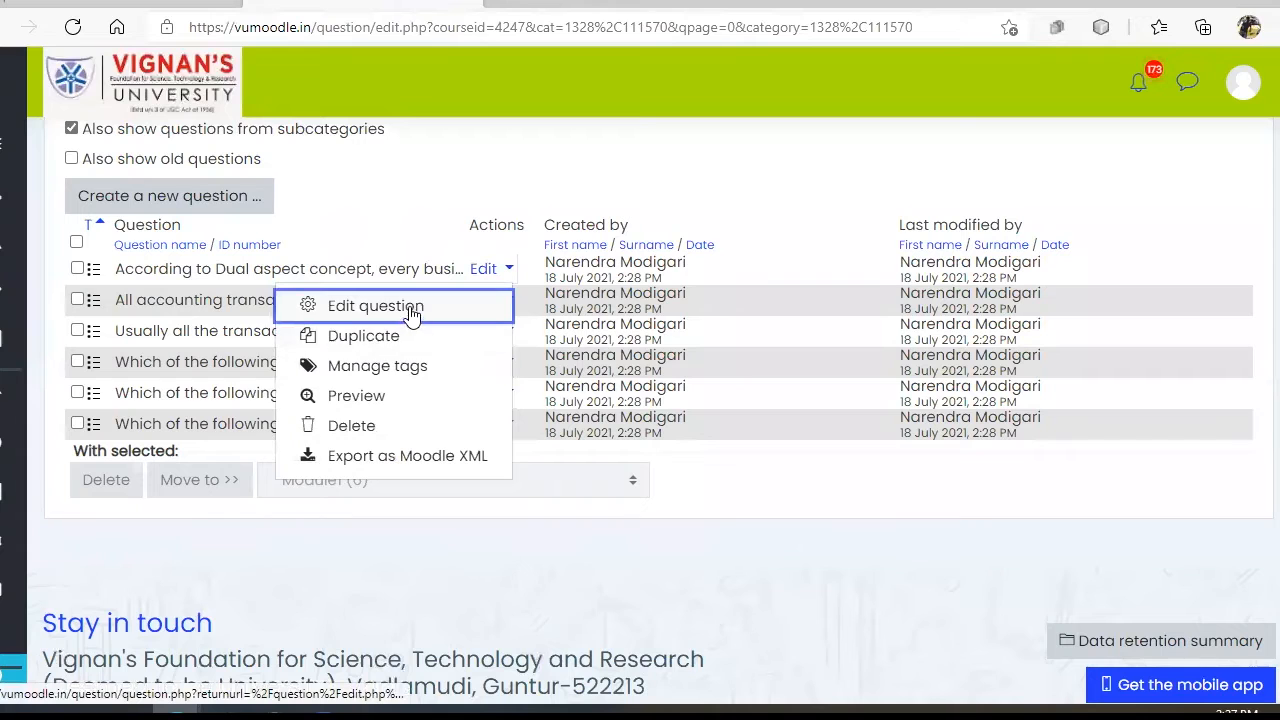
left_click(414, 309)
scroll(449, 480, "down", 10)
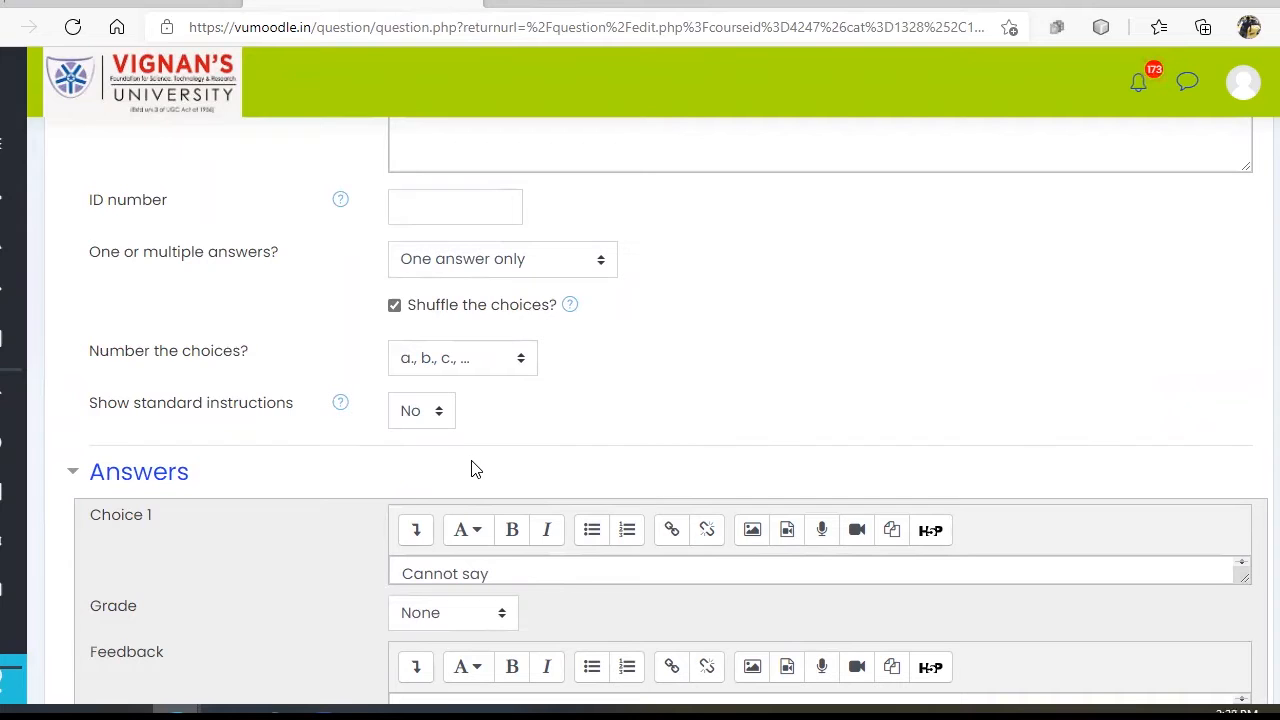
Try the "Multiple answers allowed" setting for the question and restore "One answer only"
left_click(513, 259)
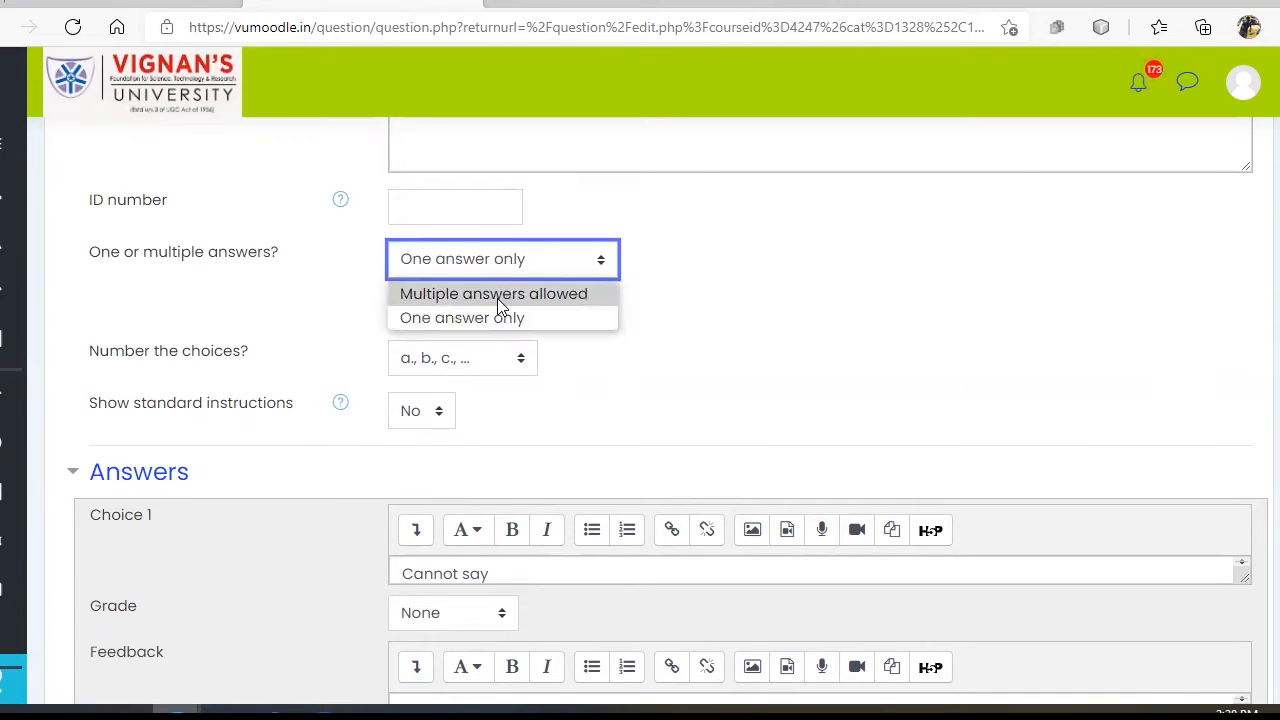
left_click(500, 292)
left_click(517, 270)
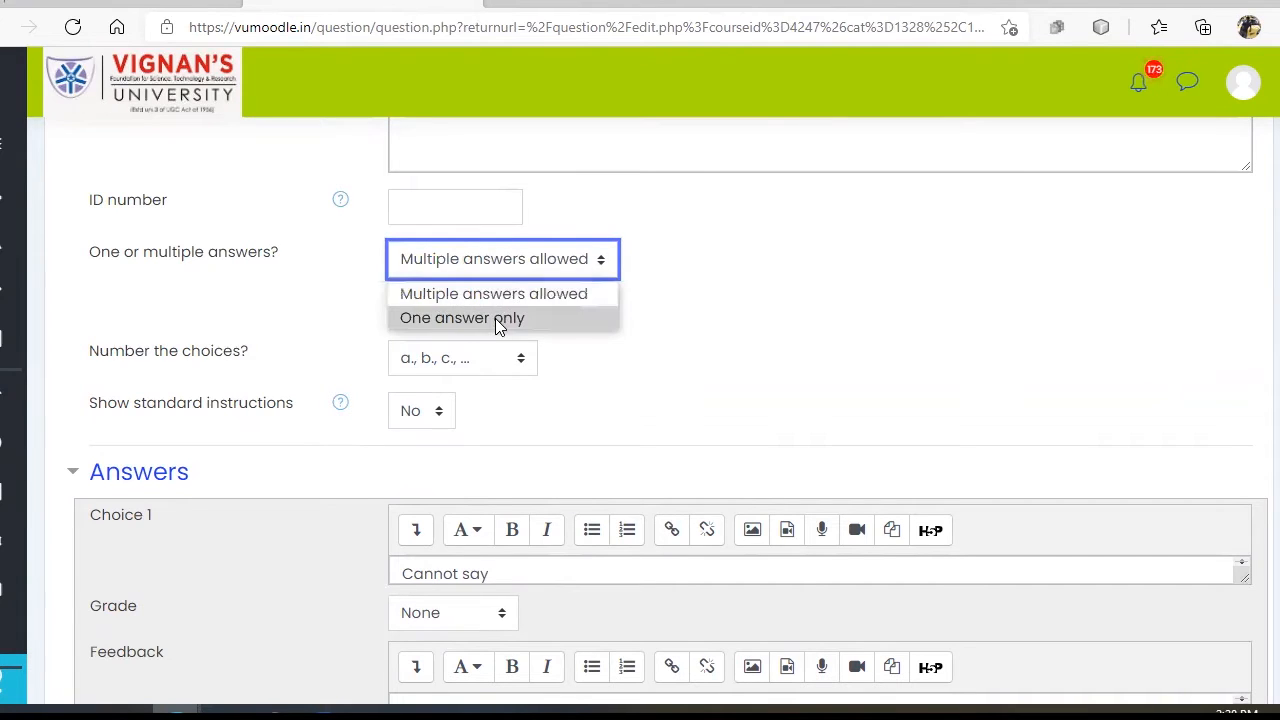
left_click(495, 318)
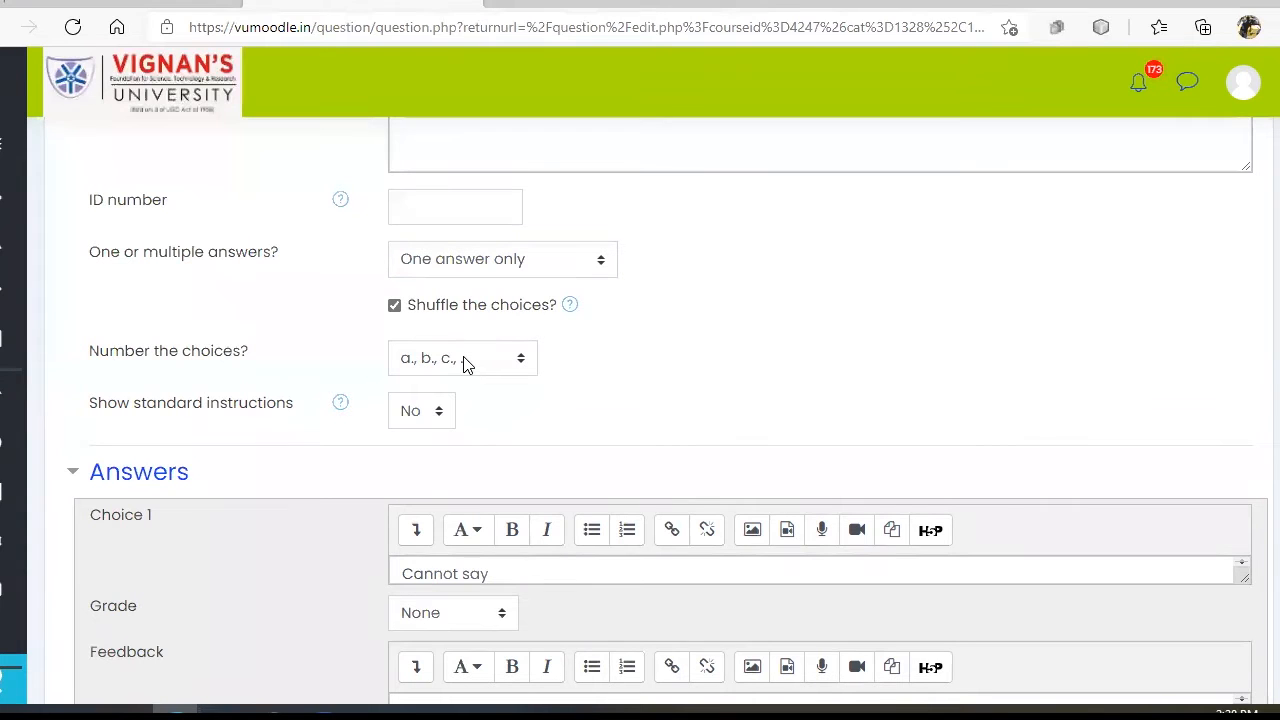
Review the question's remaining choices and the penalty options for incorrect tries, and leave the question editor without saving
scroll(609, 383, "down", 15)
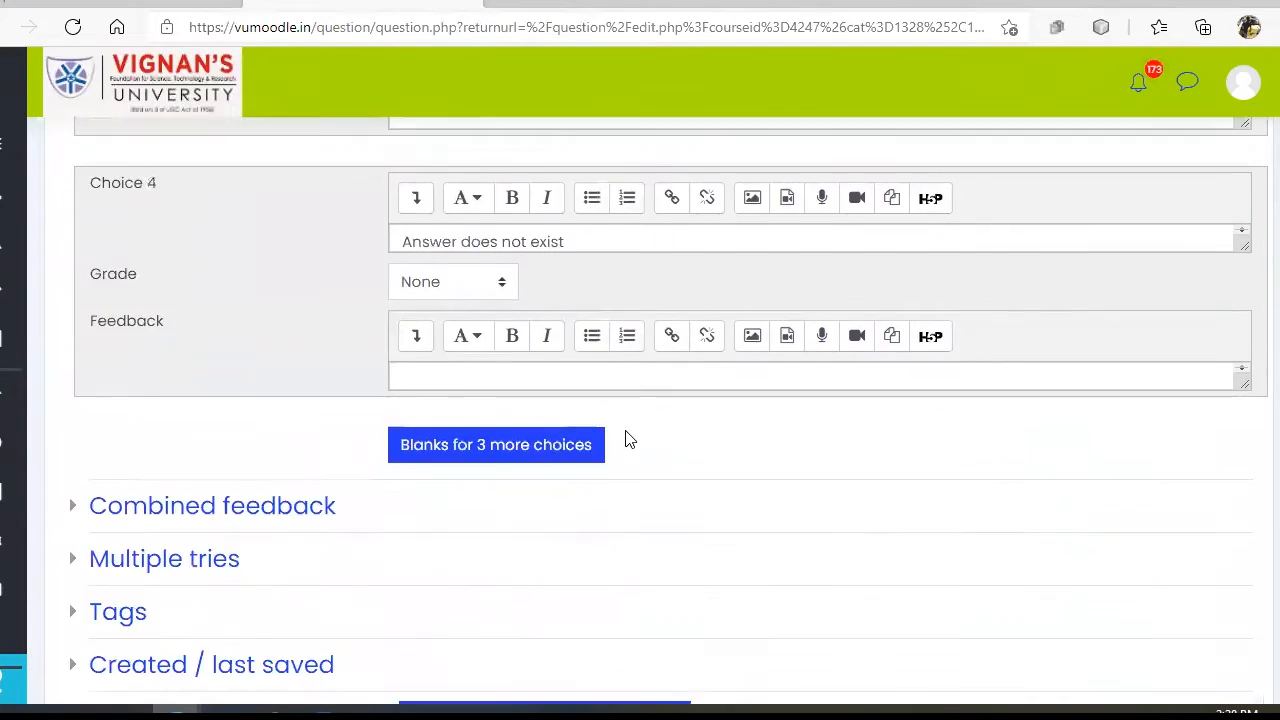
scroll(617, 389, "up", 5)
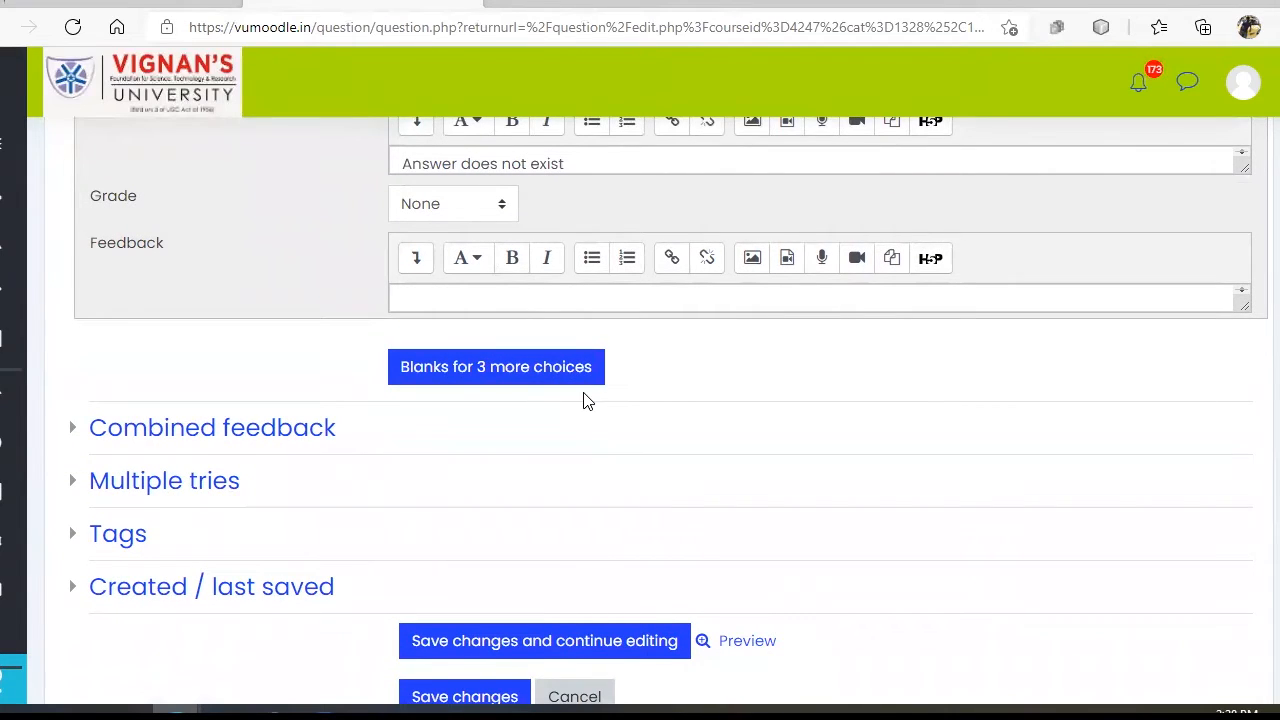
scroll(586, 400, "down", 2)
left_click(175, 285)
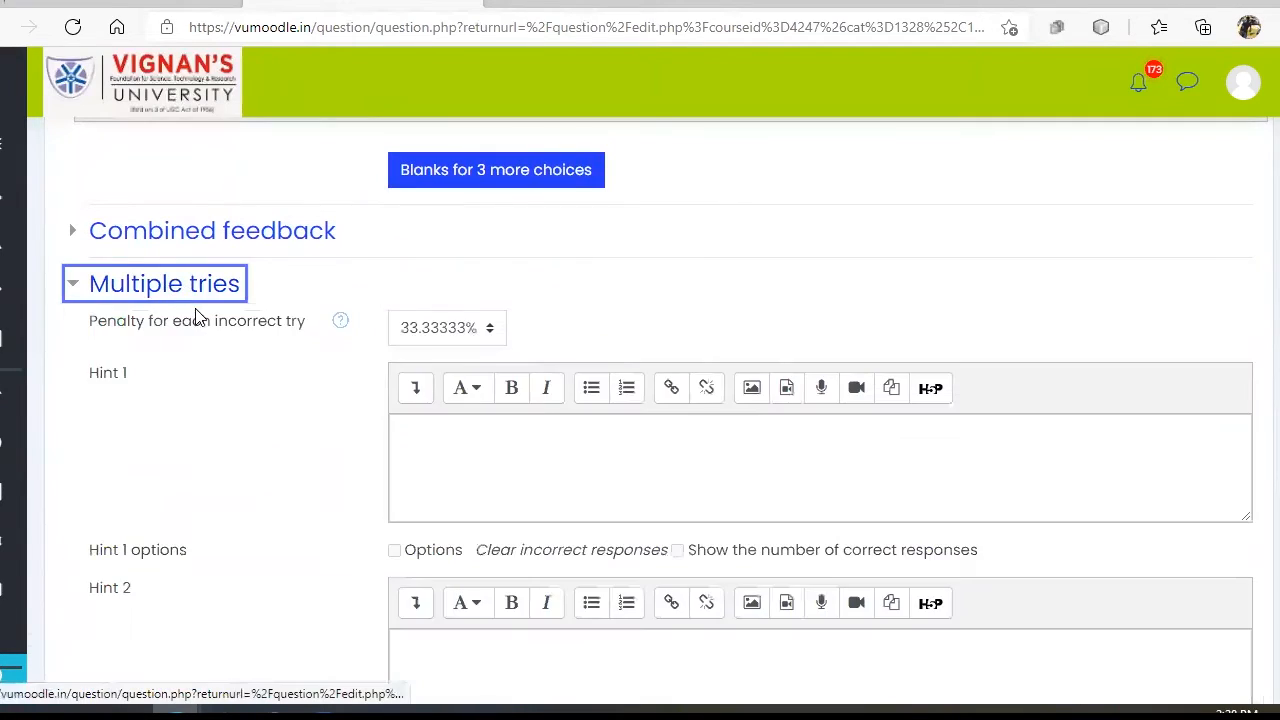
left_click(486, 334)
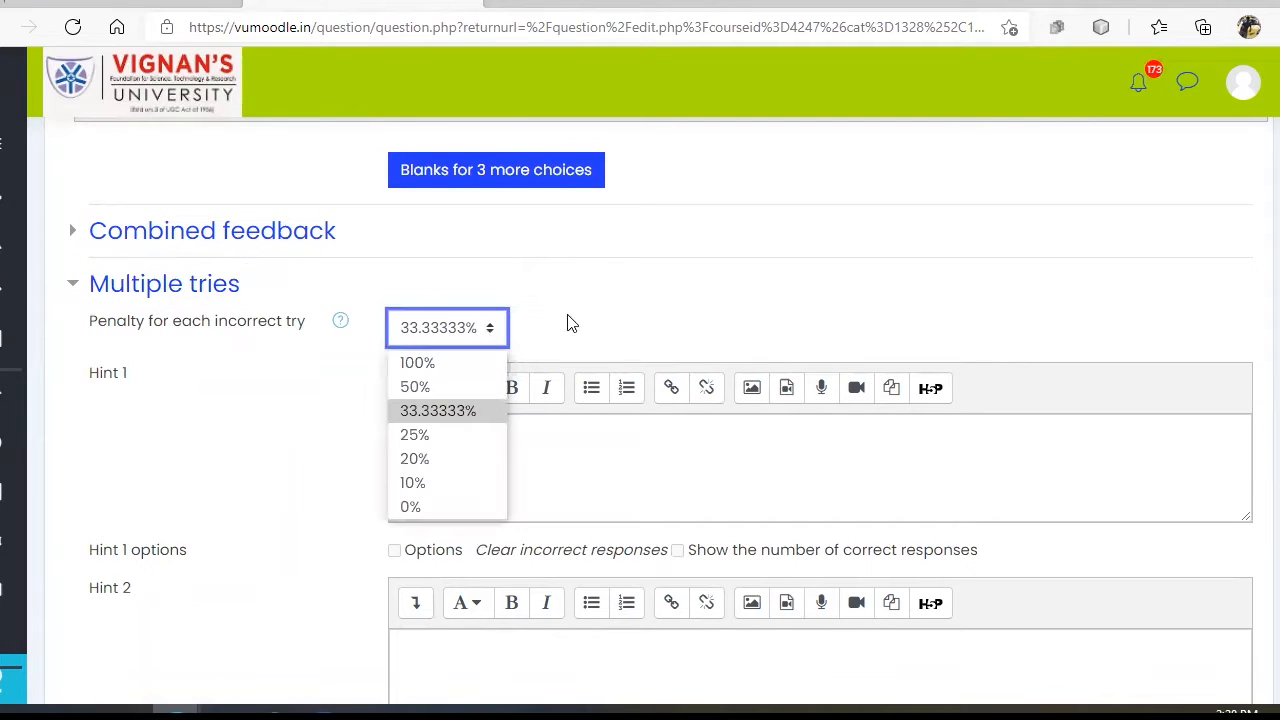
left_click(596, 312)
scroll(151, 386, "down", 5)
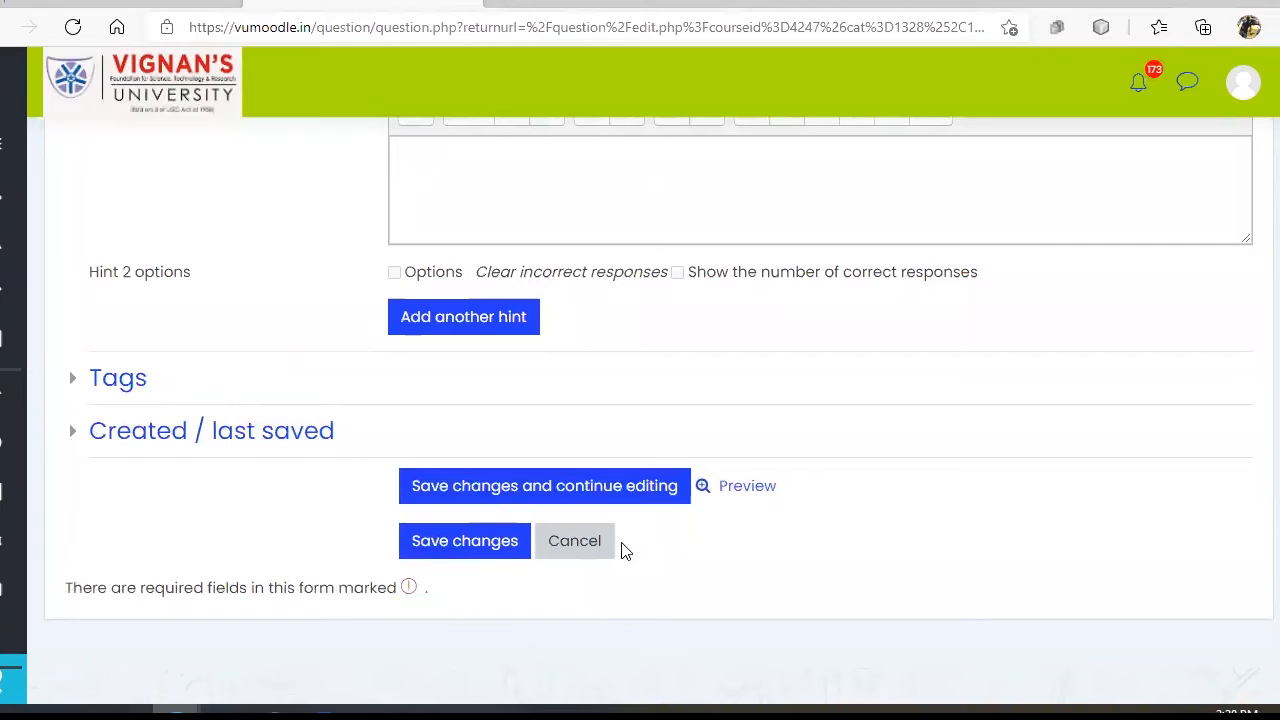
left_click(563, 555)
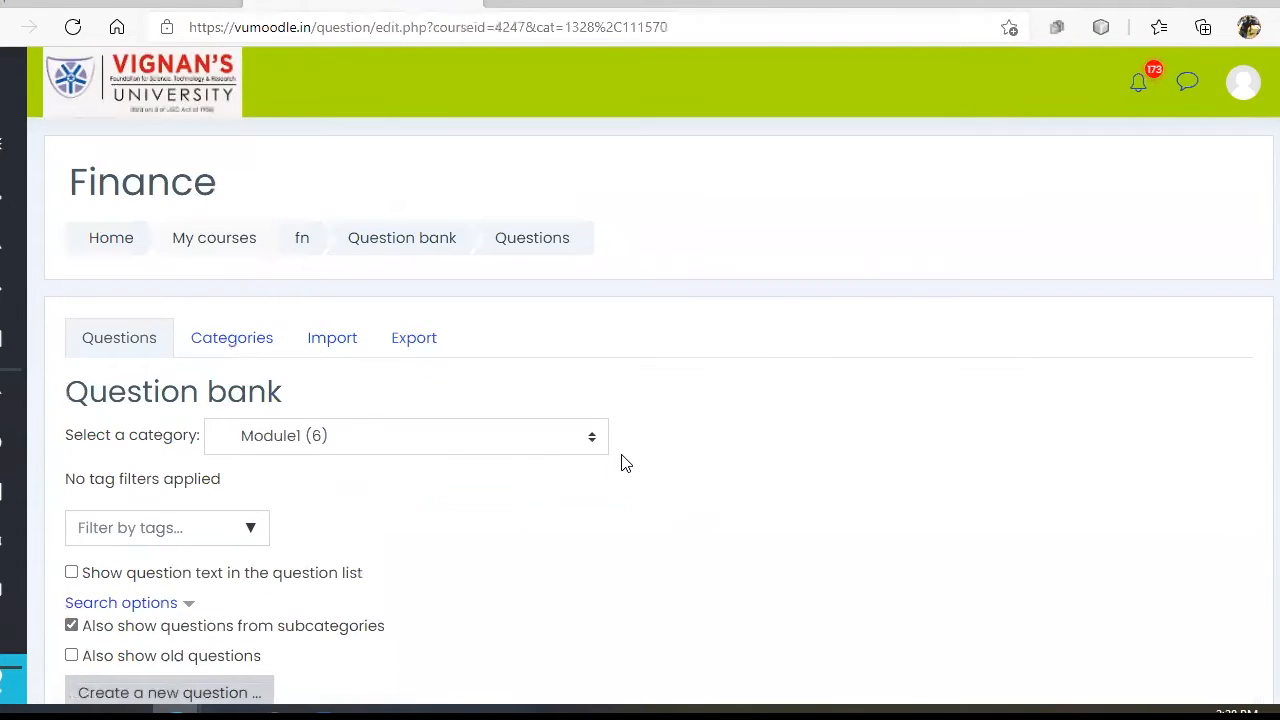
Return from the question bank to the Finance course page and start adding a Quiz activity to Module 1
scroll(528, 475, "down", 2)
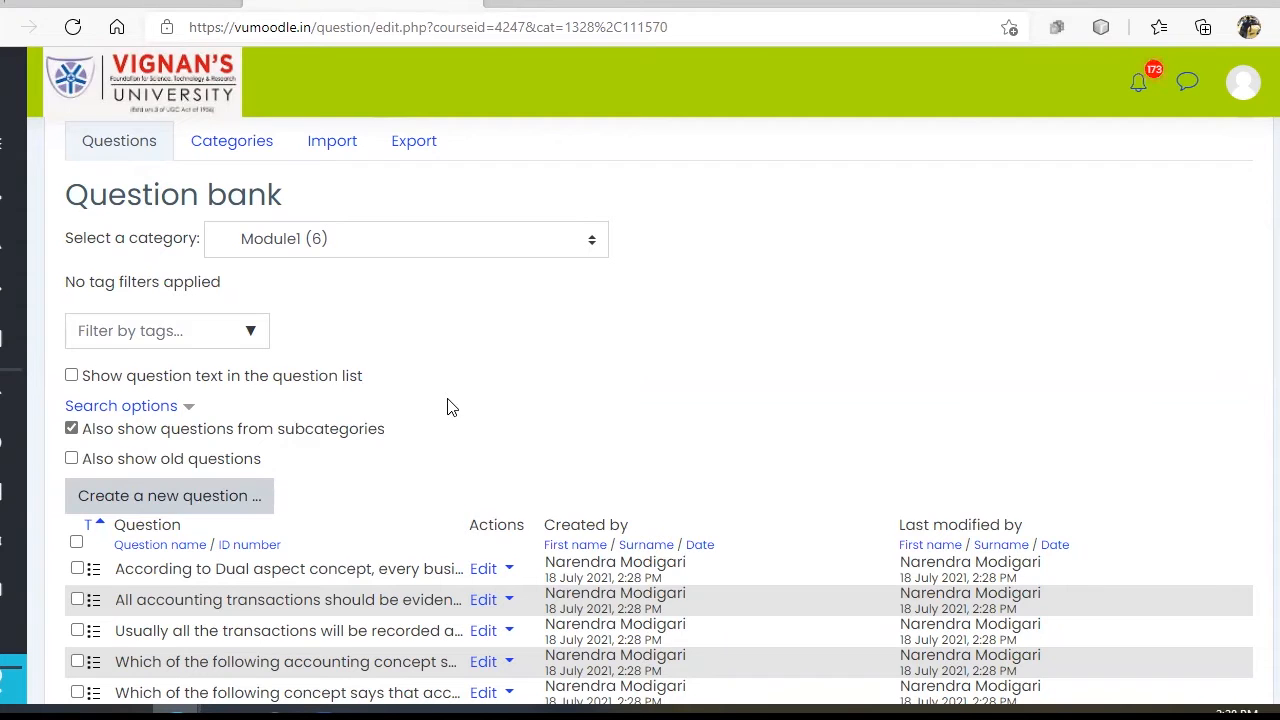
scroll(448, 407, "up", 2)
left_click(406, 240)
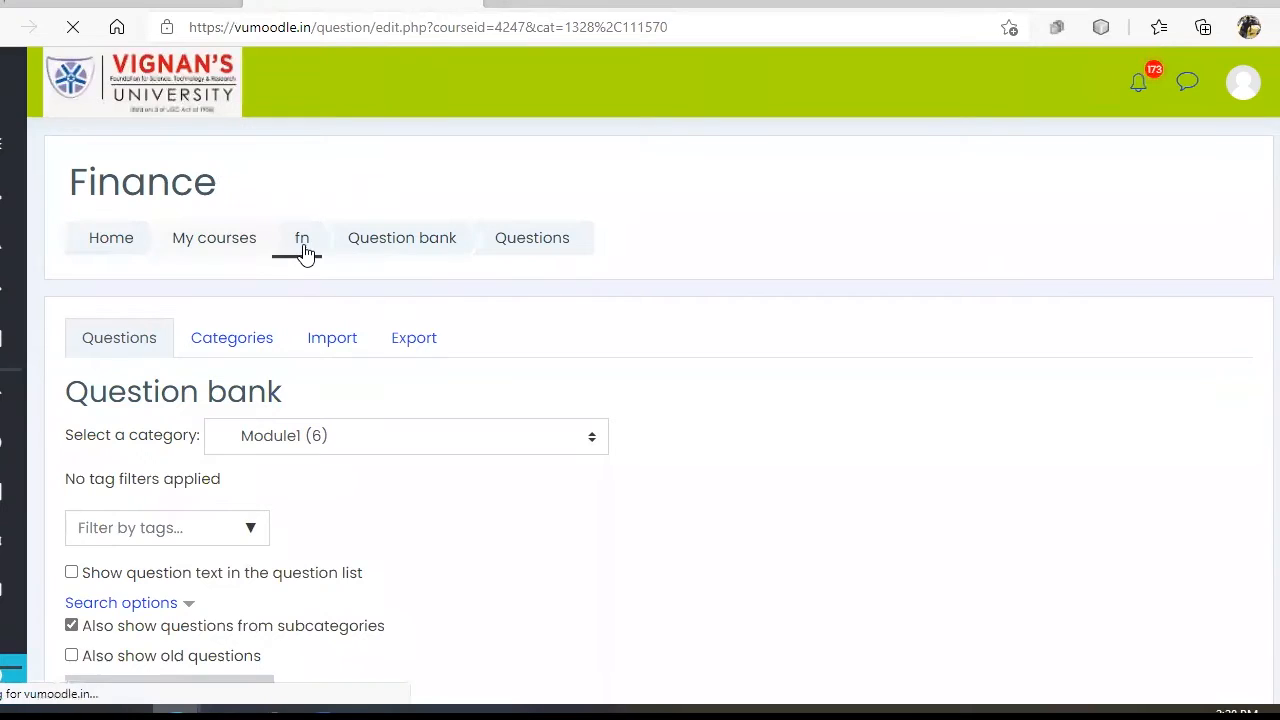
left_click(303, 245)
scroll(500, 410, "down", 3)
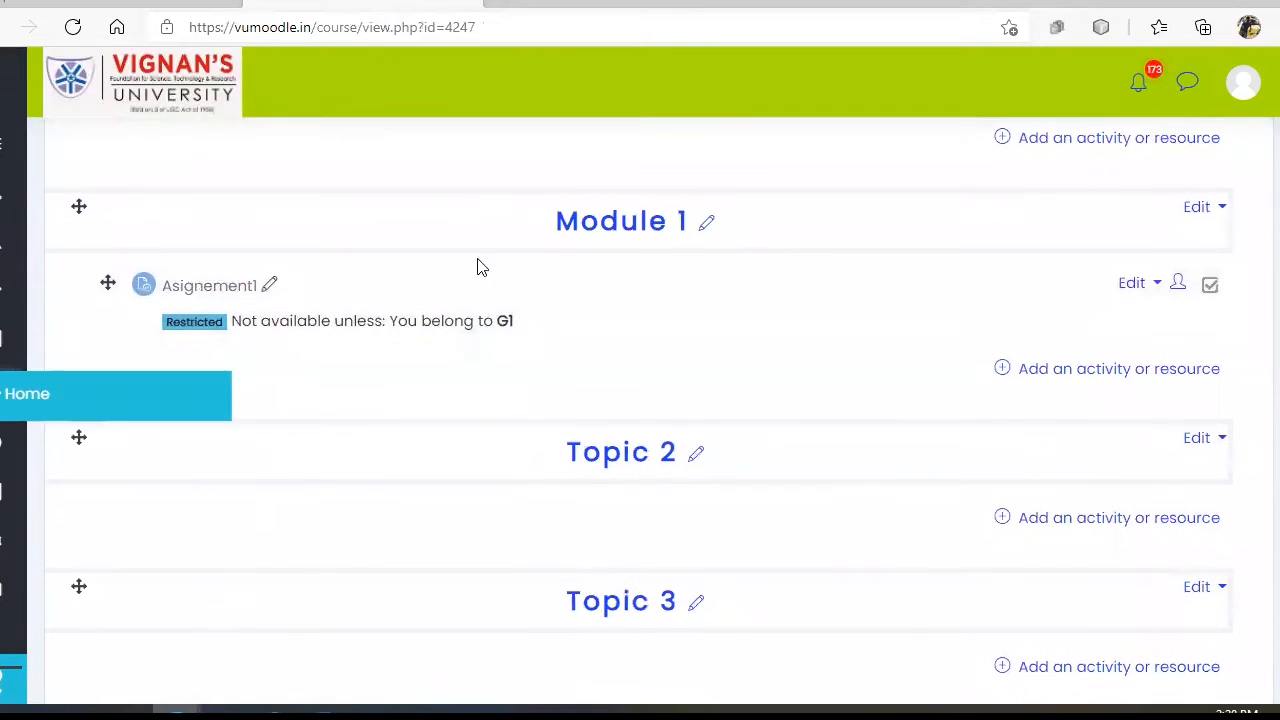
left_click(1038, 372)
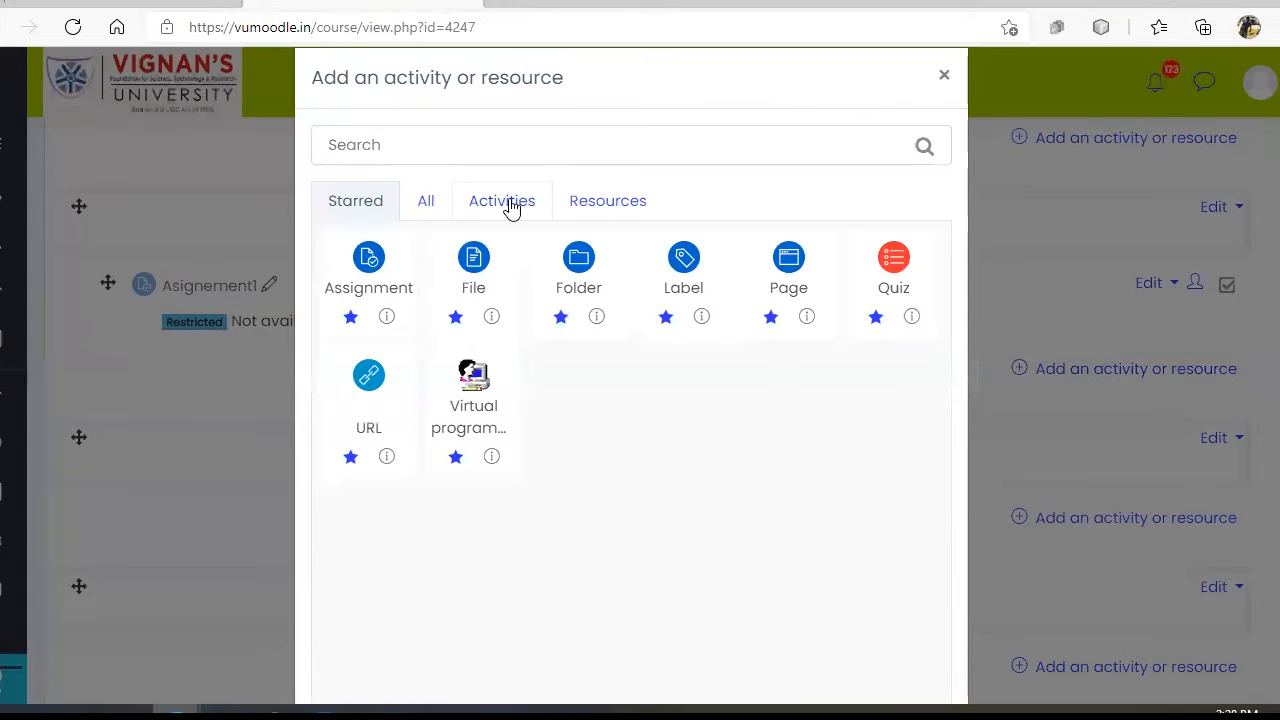
left_click(505, 202)
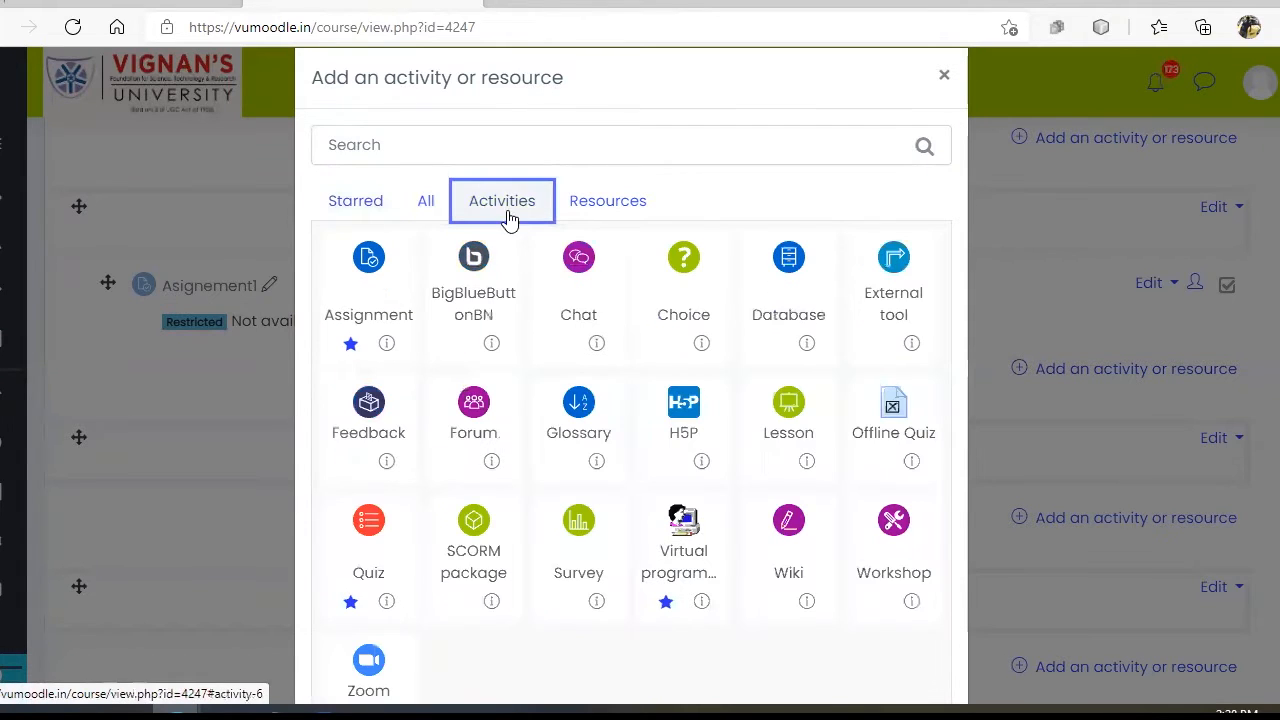
left_click(369, 550)
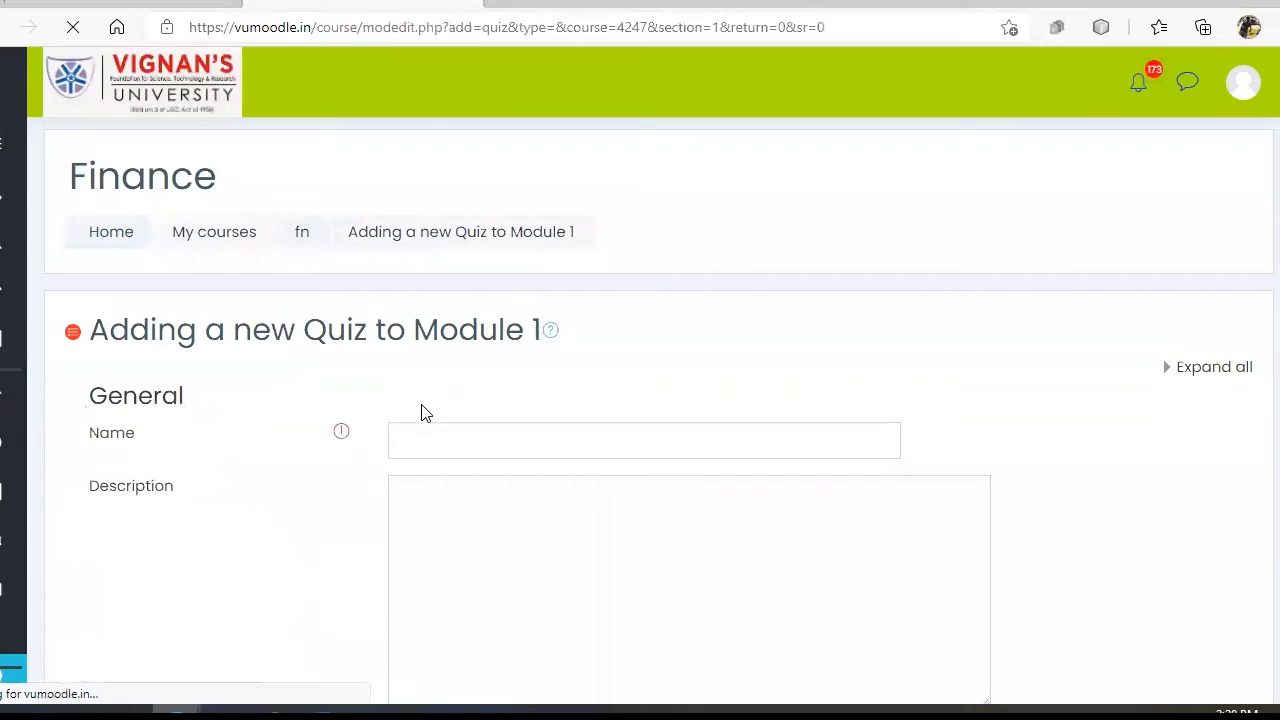
Enter "QUiz" as the name of the new quiz
scroll(423, 411, "down", 2)
left_click(463, 259)
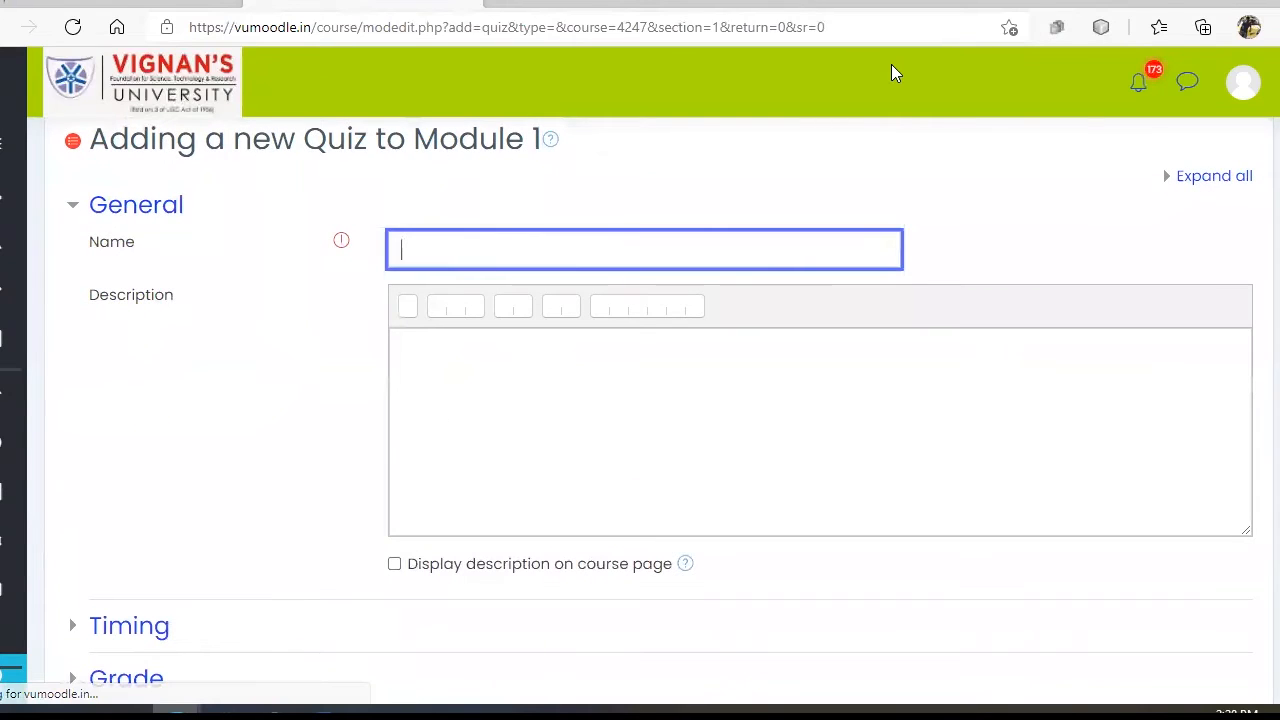
type("QUi")
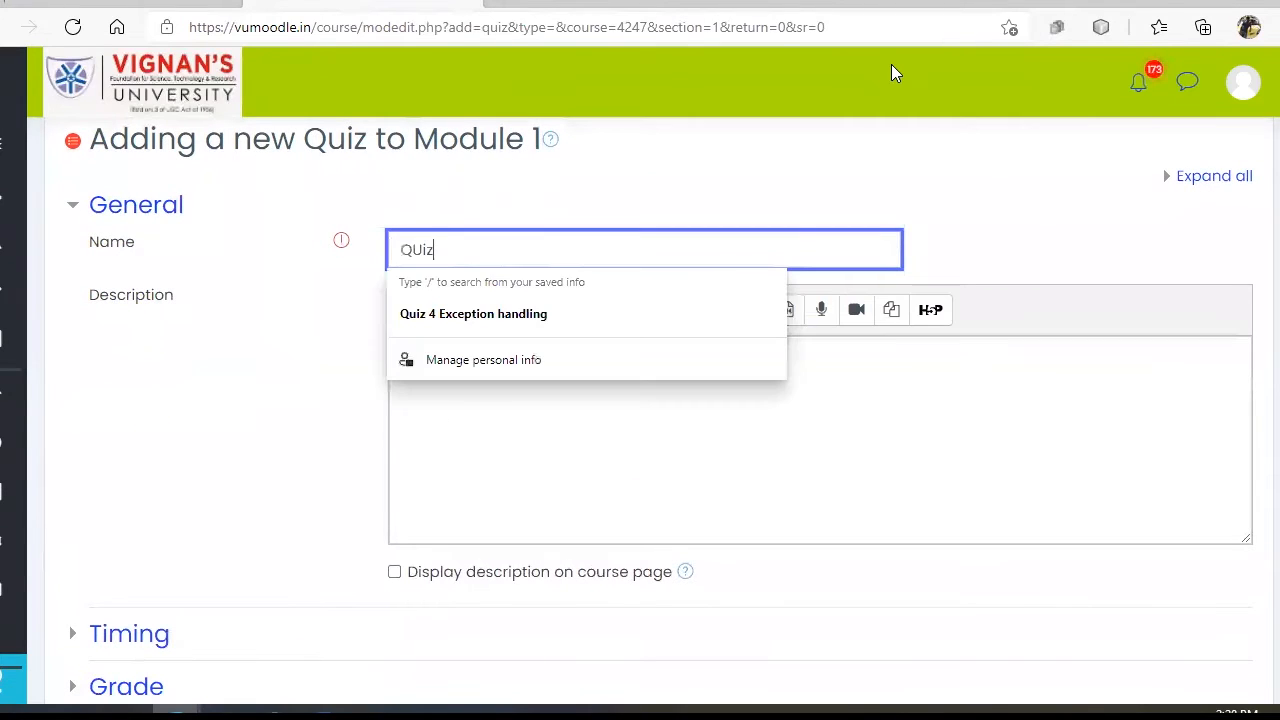
key("Escape")
Enable the quiz's open and close dates in the timing settings, keeping the time limit at 15 minutes
scroll(346, 323, "down", 3)
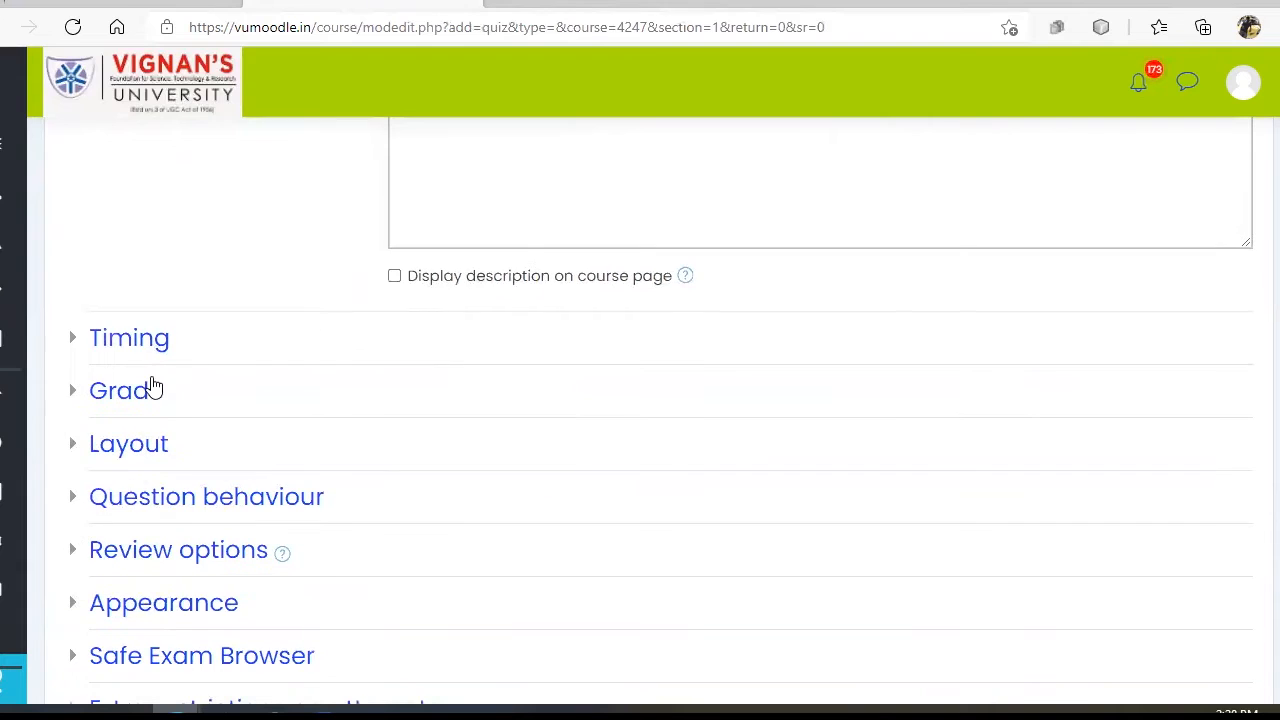
left_click(151, 345)
scroll(514, 314, "down", 1)
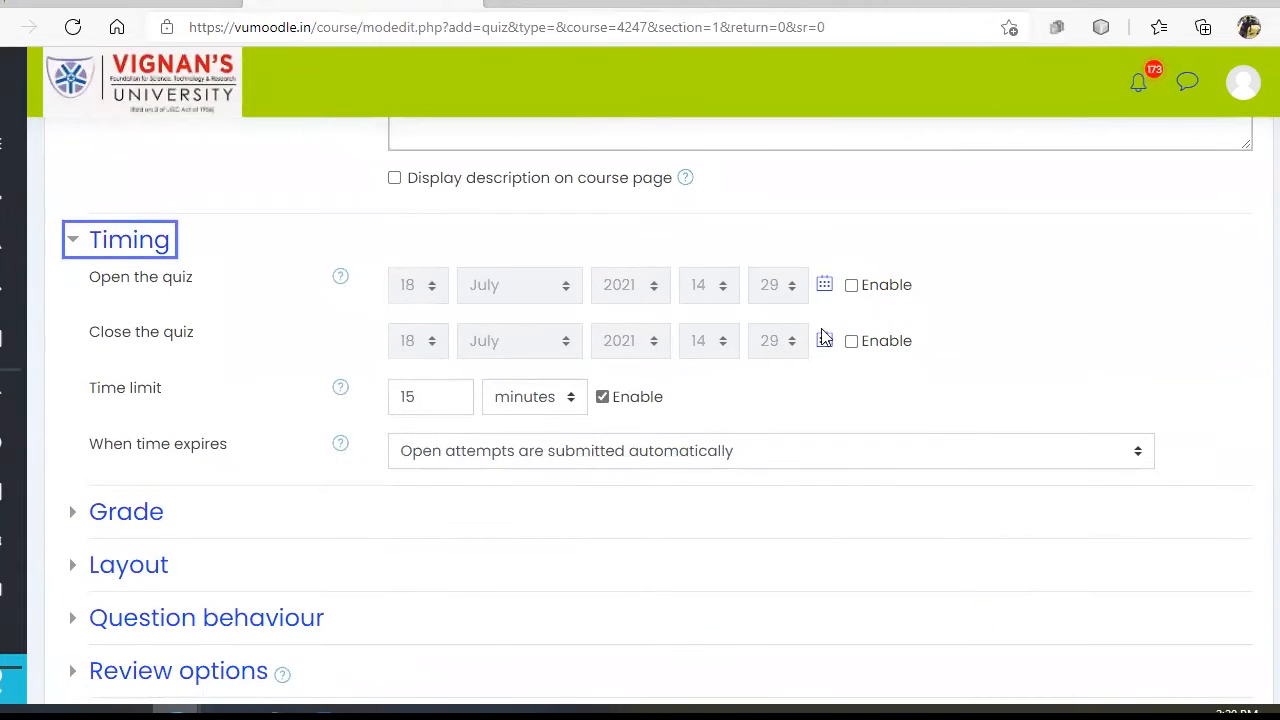
left_click(886, 286)
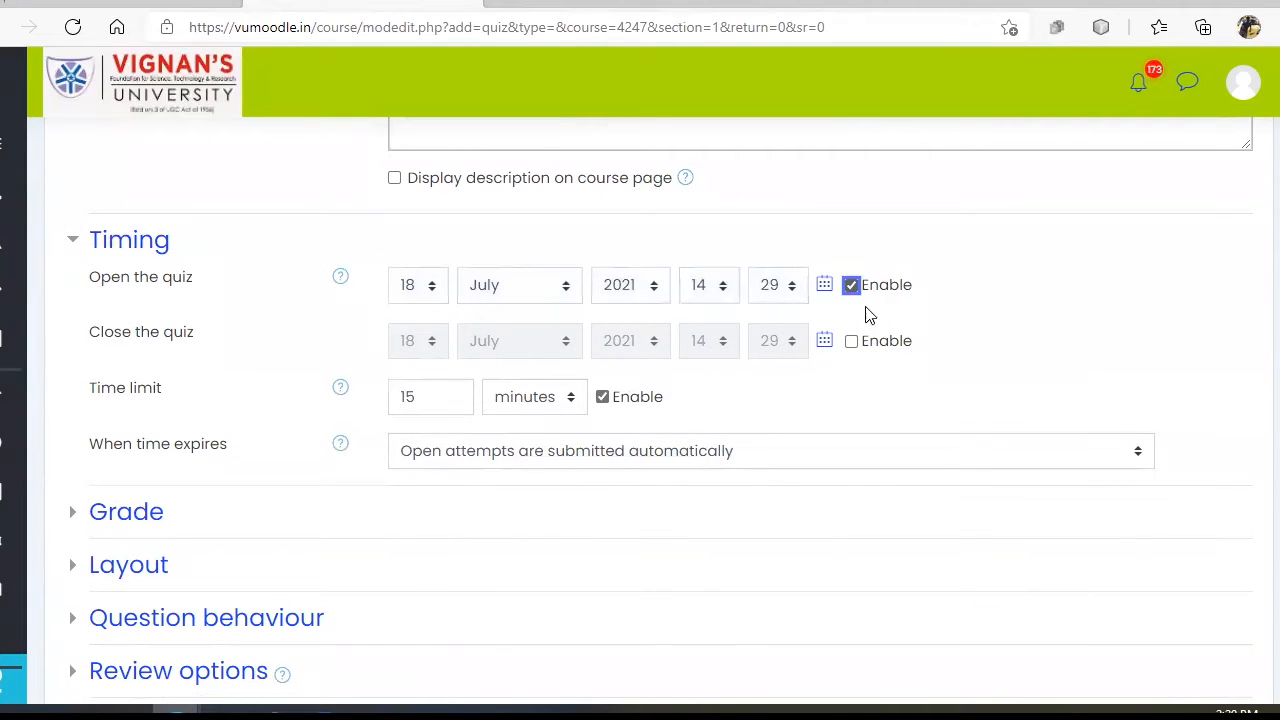
left_click(856, 342)
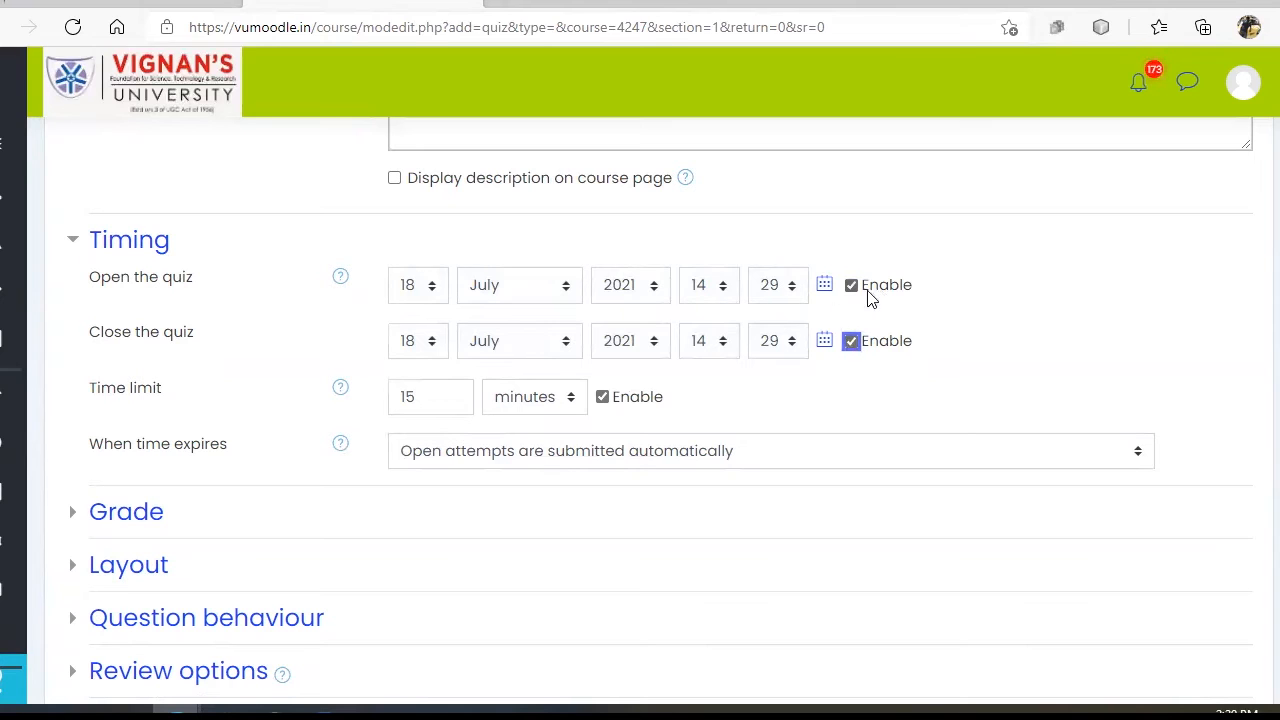
double_click(433, 396)
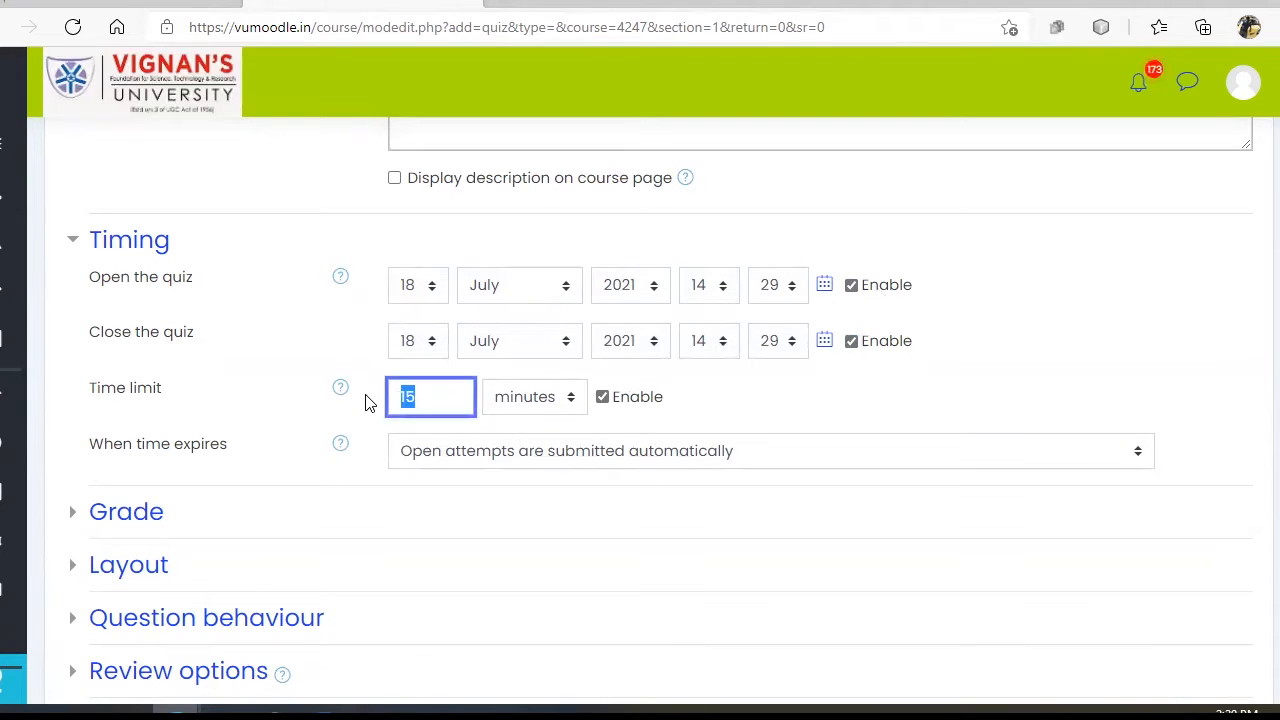
left_click(246, 409)
Set the attempts allowed to 1 in the quiz's grade settings, leaving the grade category Uncategorised and the passing grade empty
scroll(251, 409, "down", 3)
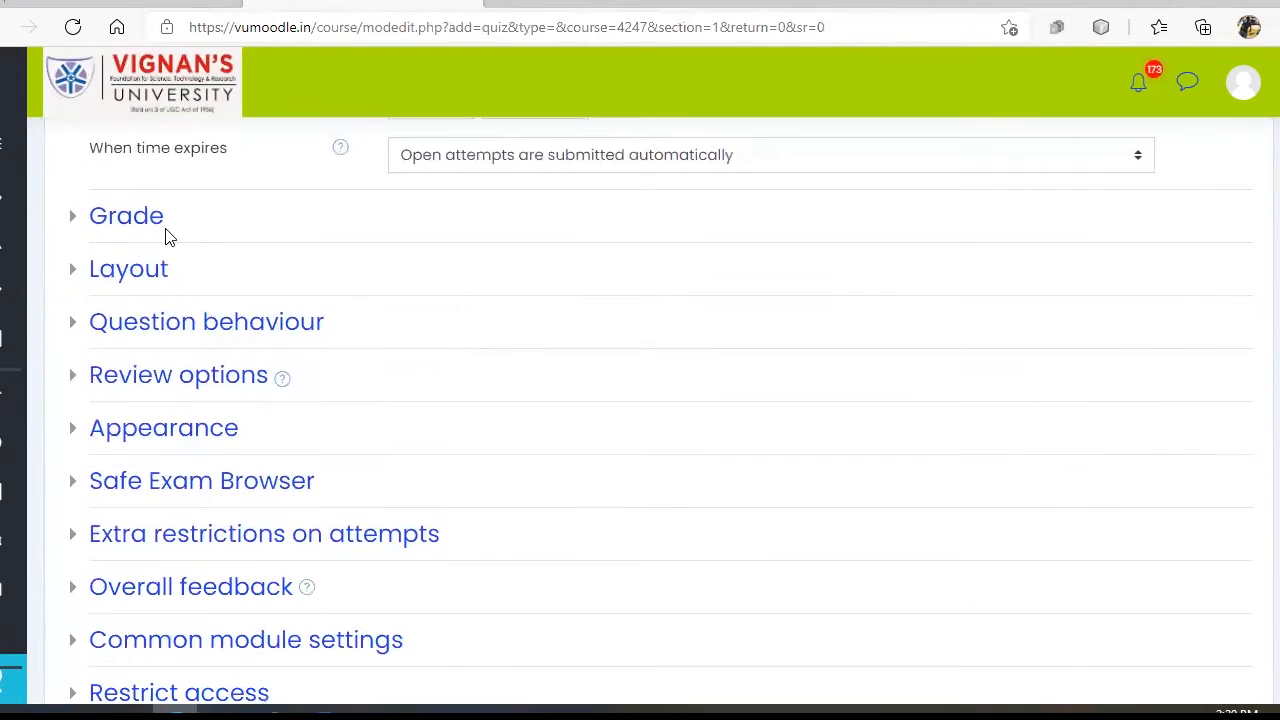
left_click(93, 218)
scroll(483, 229, "down", 1)
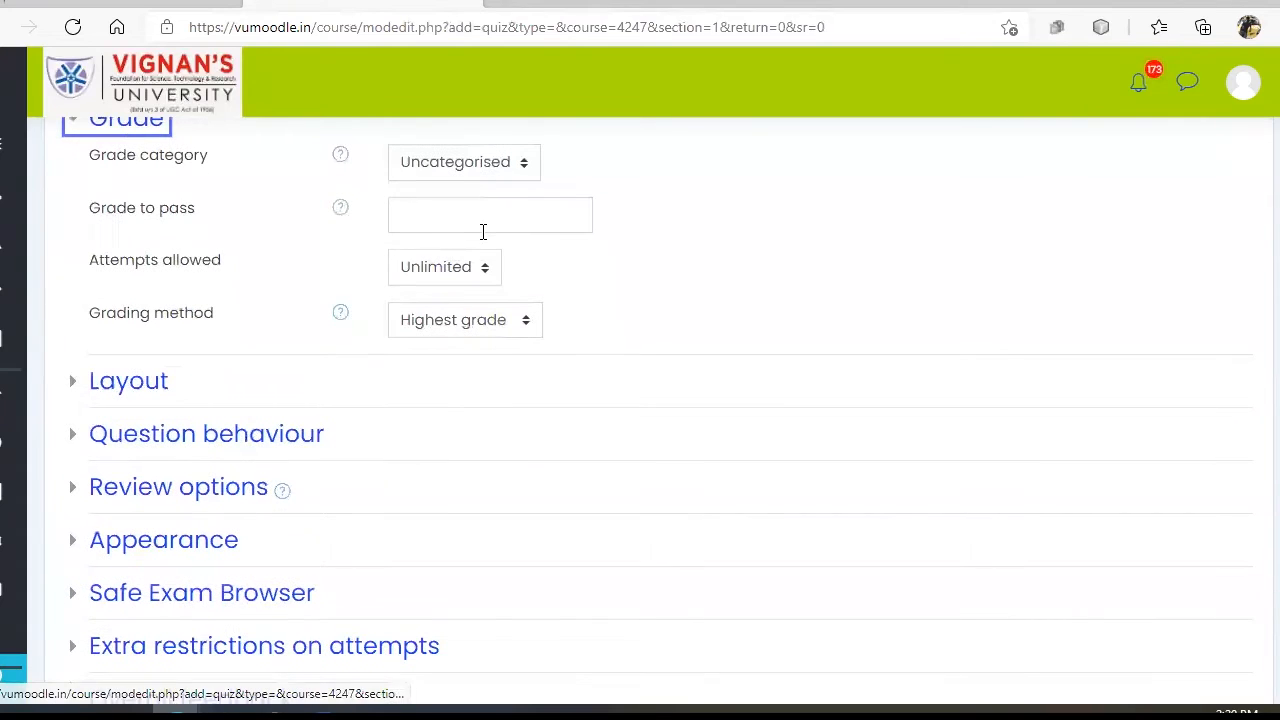
left_click(507, 172)
left_click(510, 168)
left_click(549, 222)
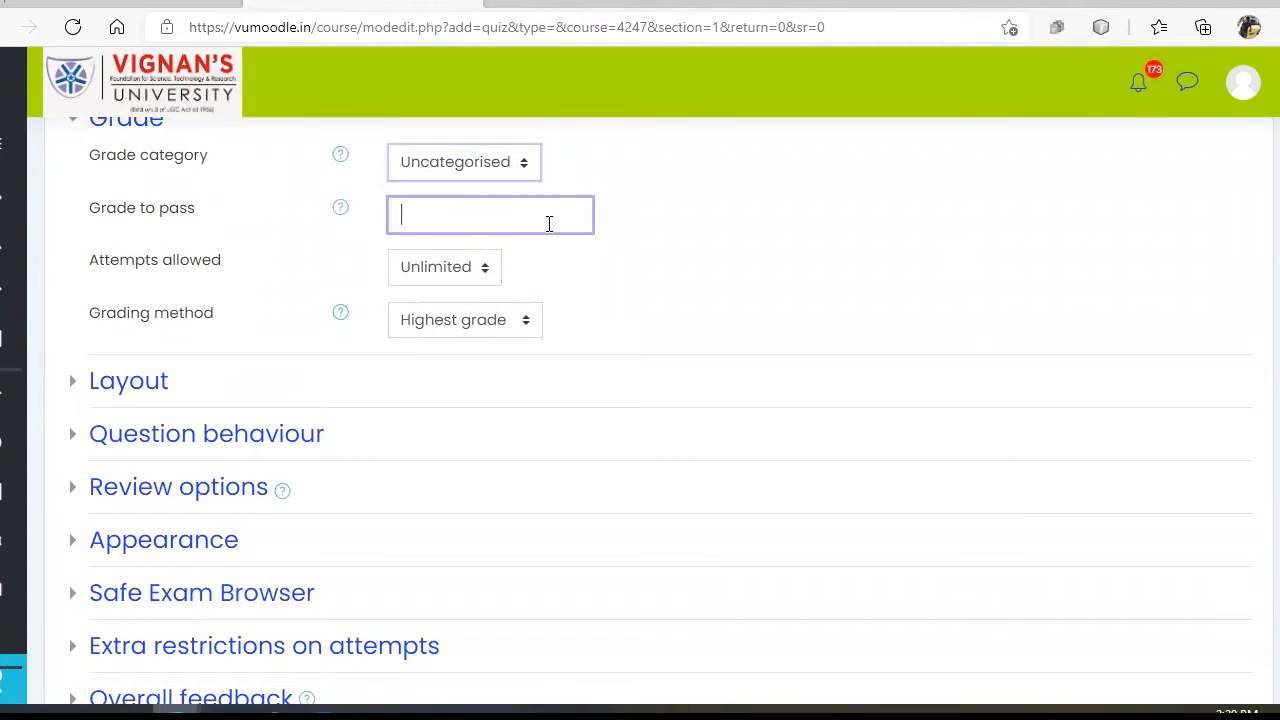
left_click(435, 270)
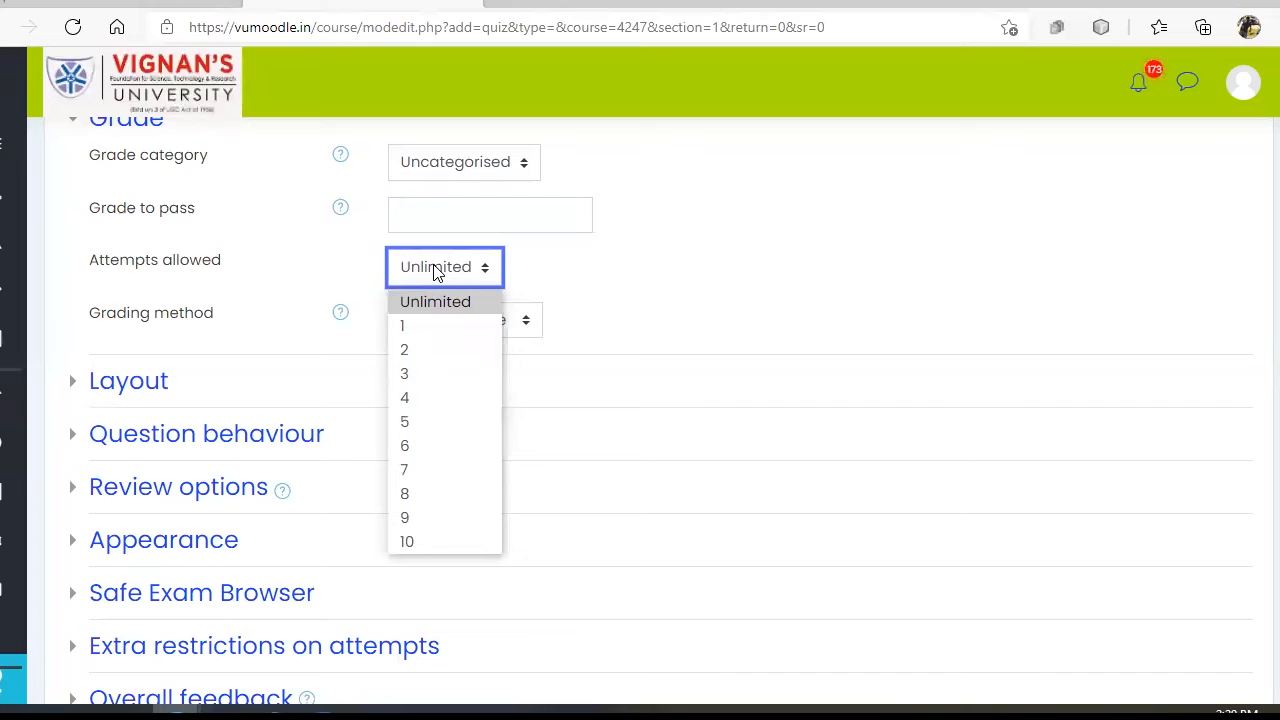
left_click(437, 327)
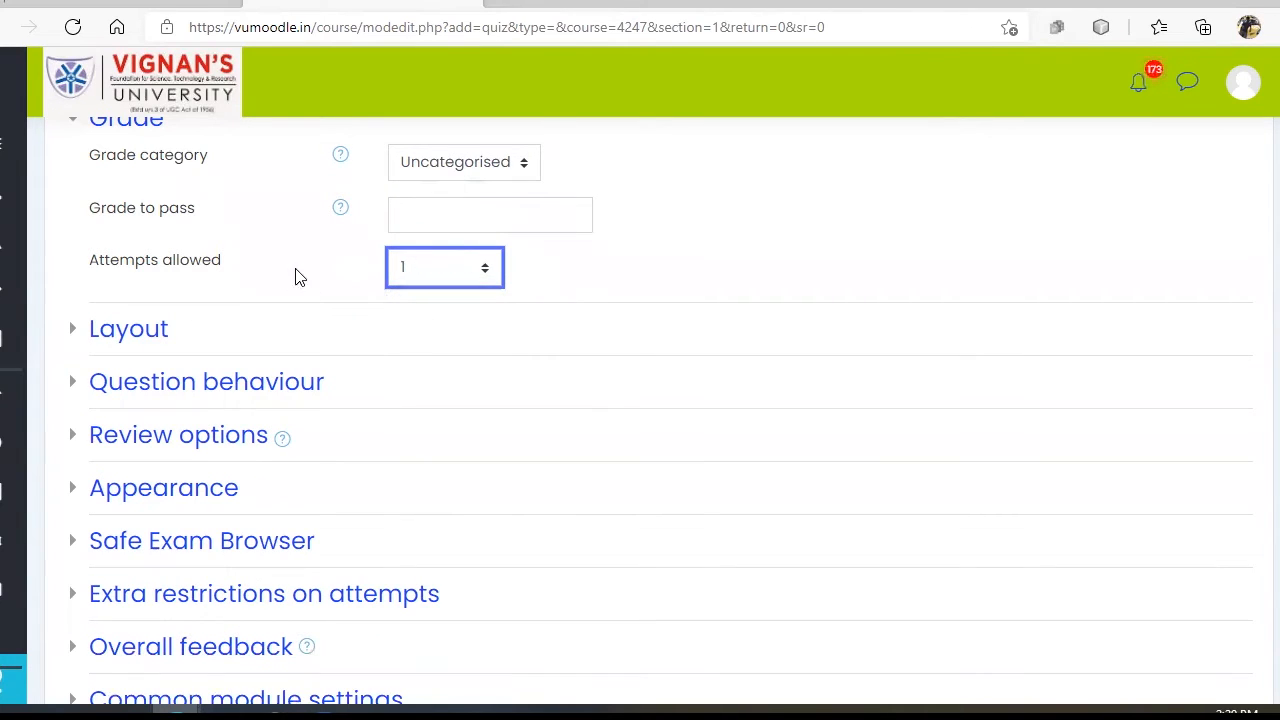
left_click(474, 280)
left_click(457, 258)
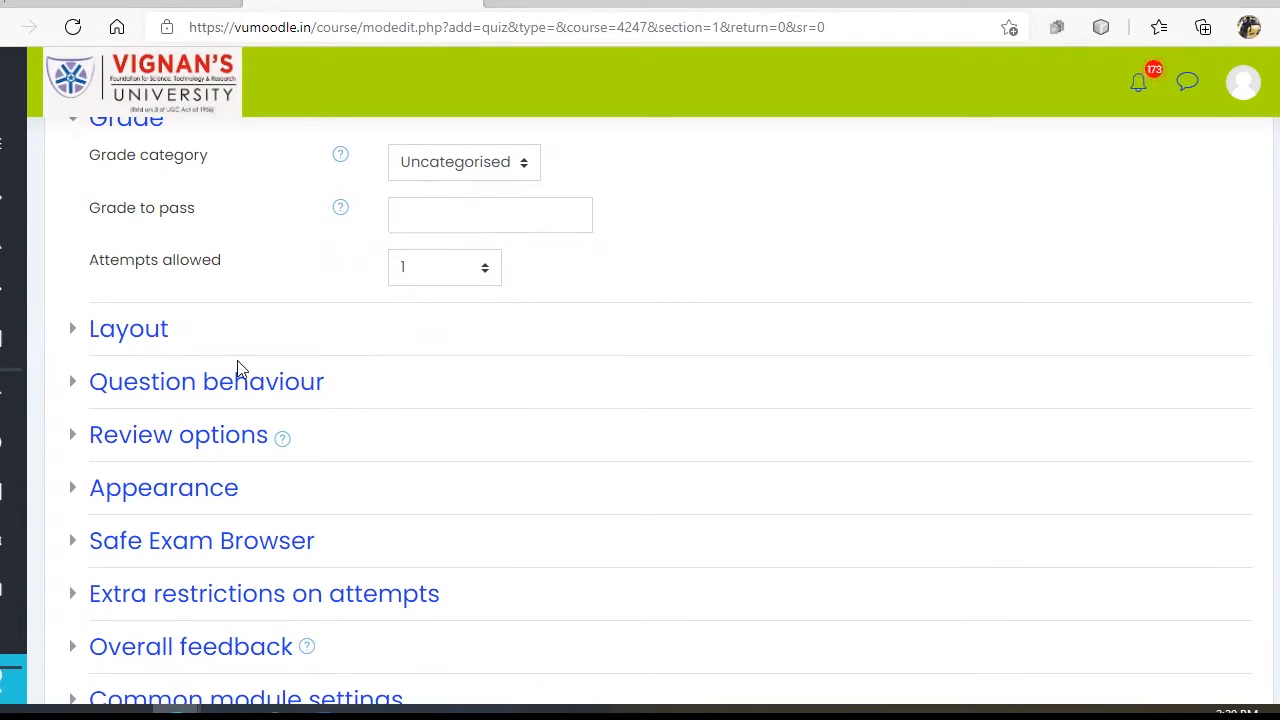
Look through the New page options in the quiz's layout settings, keeping "Every question"
left_click(150, 336)
scroll(491, 257, "down", 2)
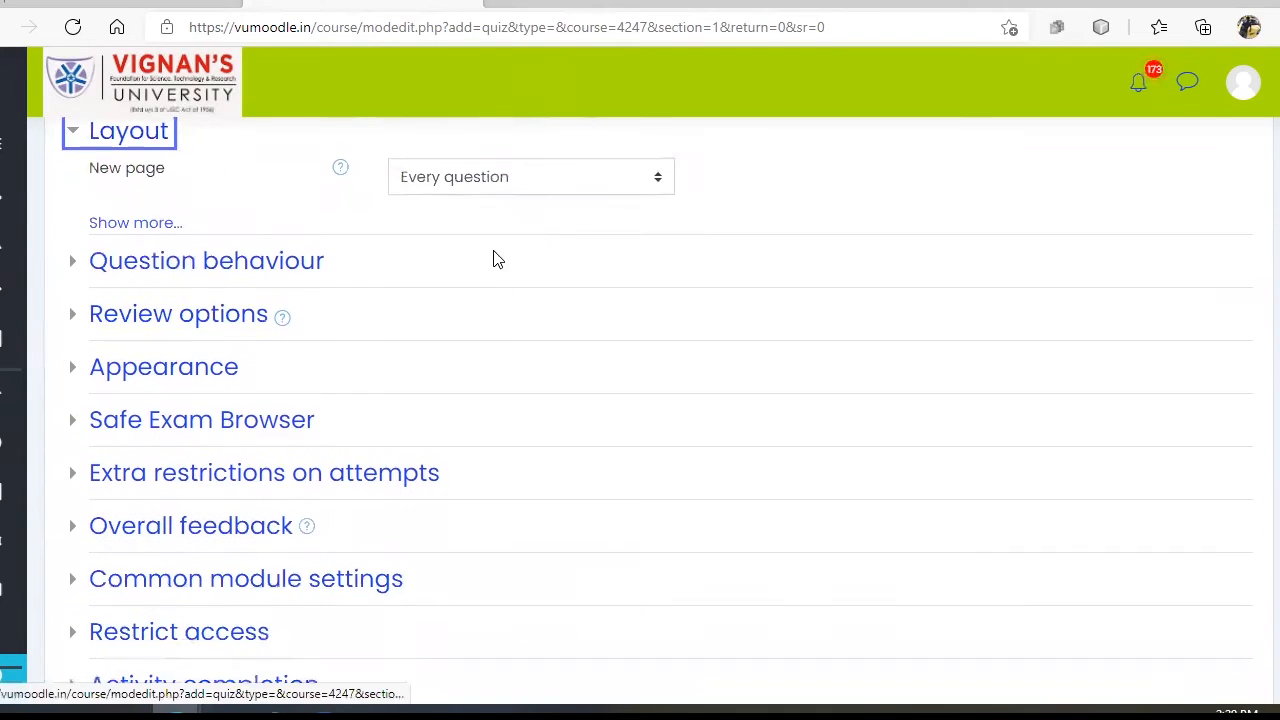
left_click(483, 190)
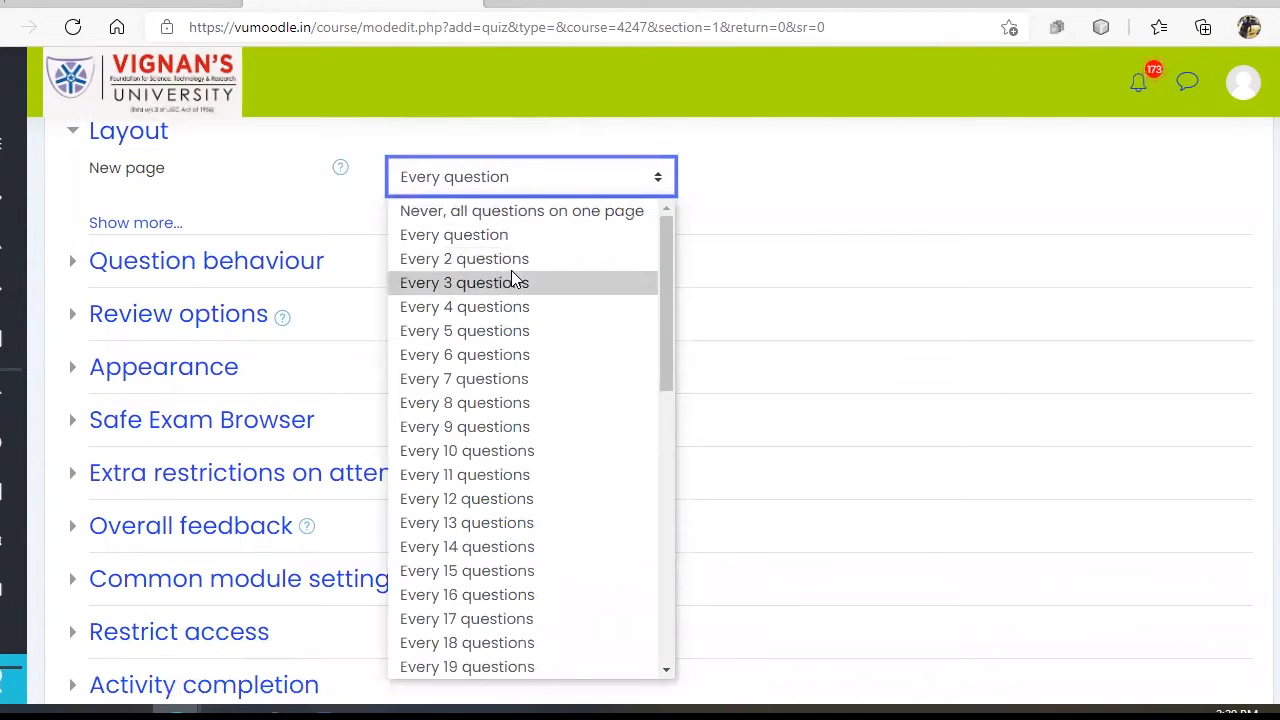
scroll(495, 400, "down", 3)
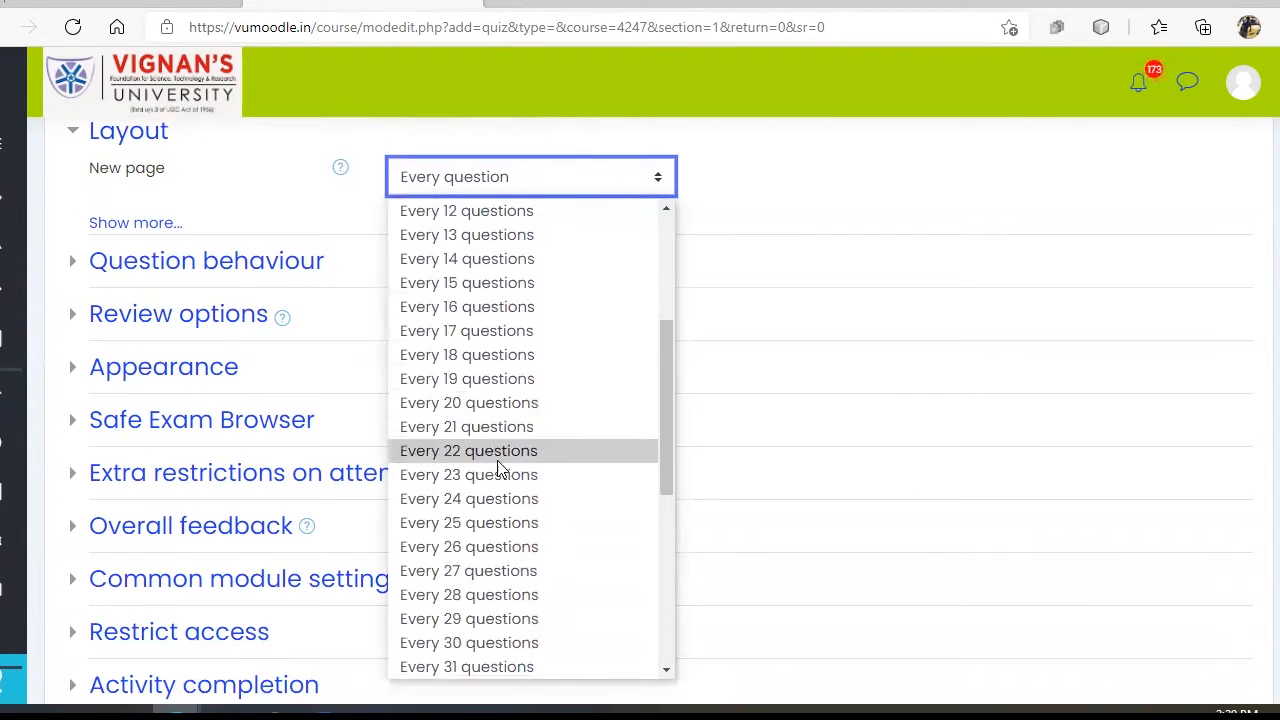
scroll(494, 445, "up", 4)
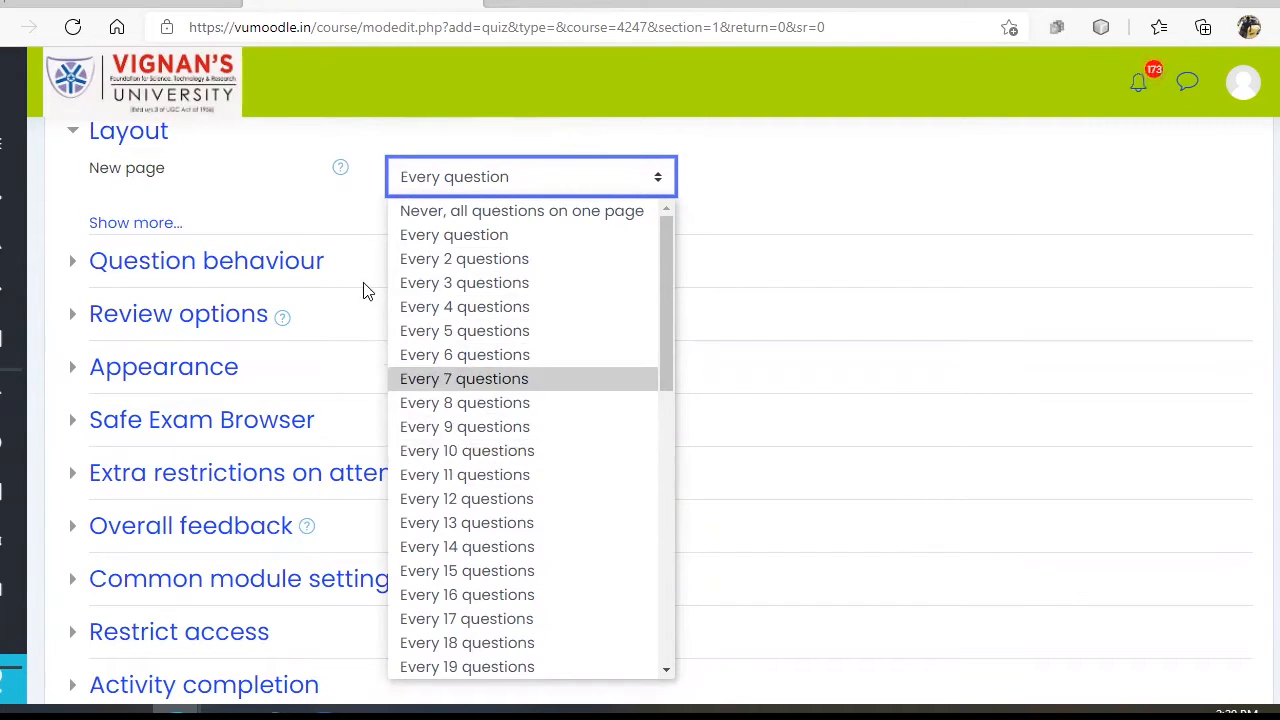
left_click(245, 162)
Examine the quiz's review options for each stage, from during the attempt to after the quiz is closed
left_click(235, 310)
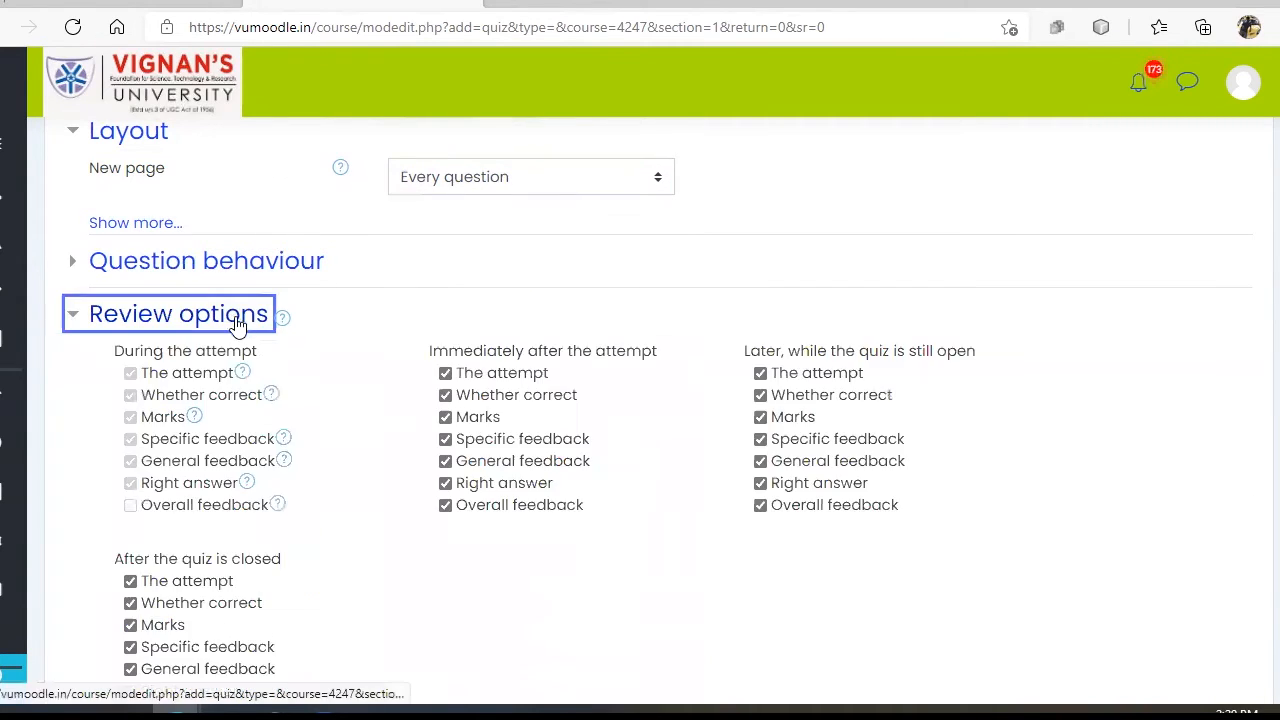
scroll(694, 363, "down", 1)
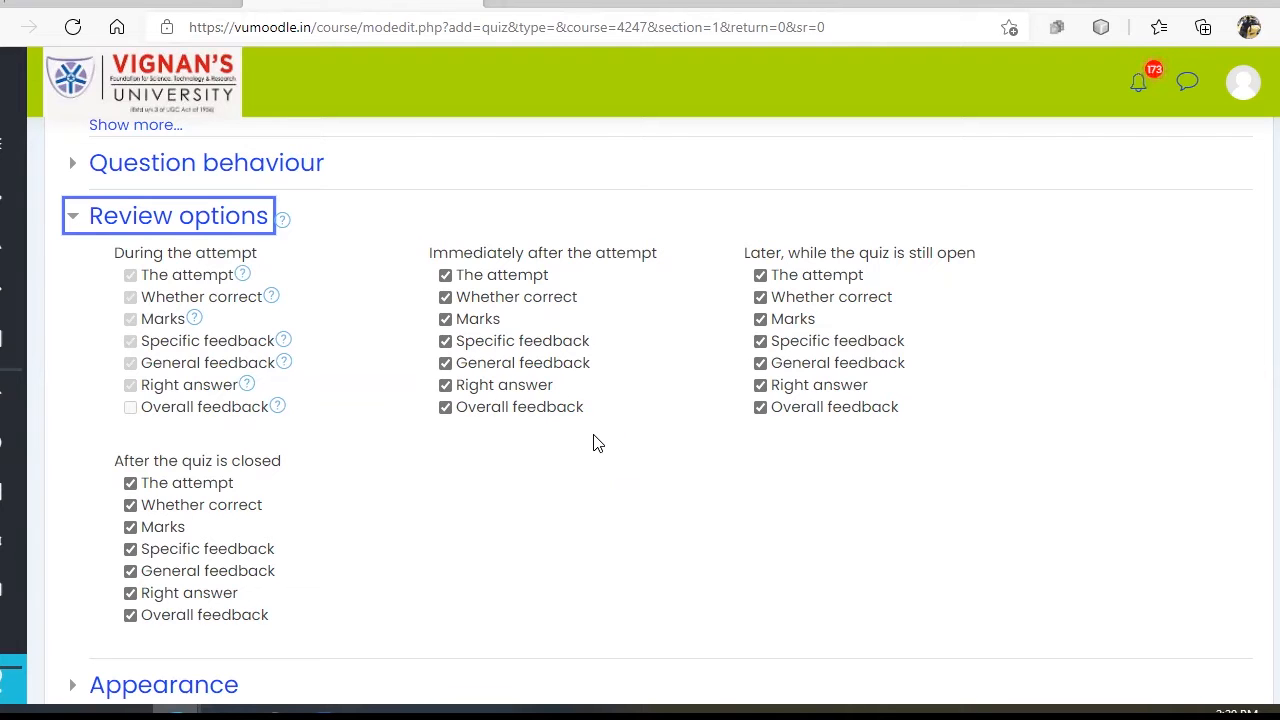
scroll(572, 480, "down", 4)
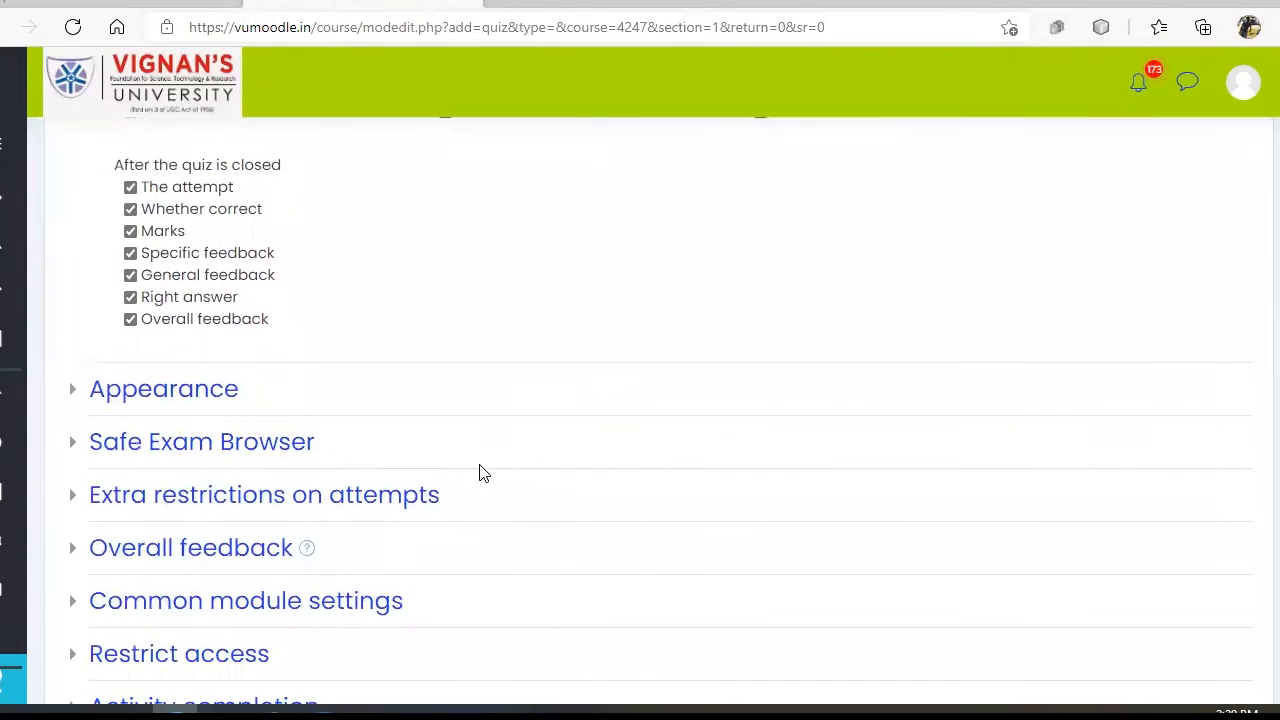
Check the choices for requiring Safe Exam Browser, keep "No" and collapse that section
scroll(268, 470, "down", 2)
left_click(238, 262)
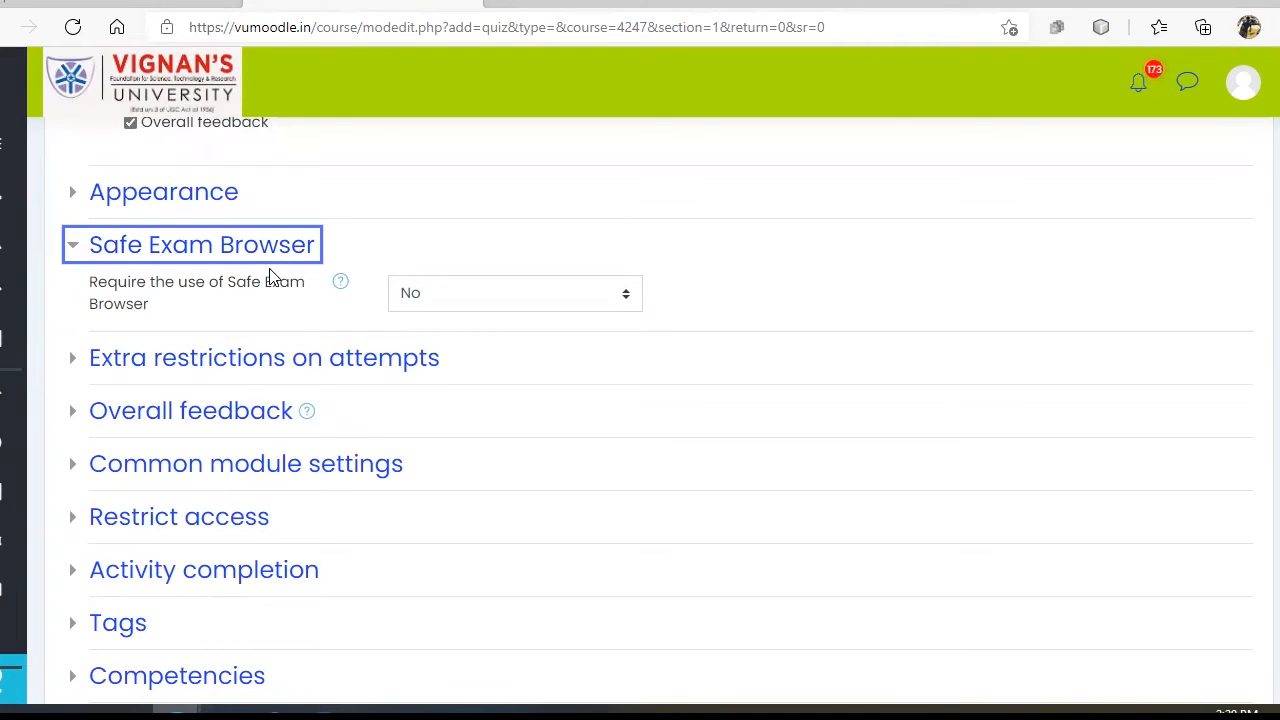
left_click(512, 296)
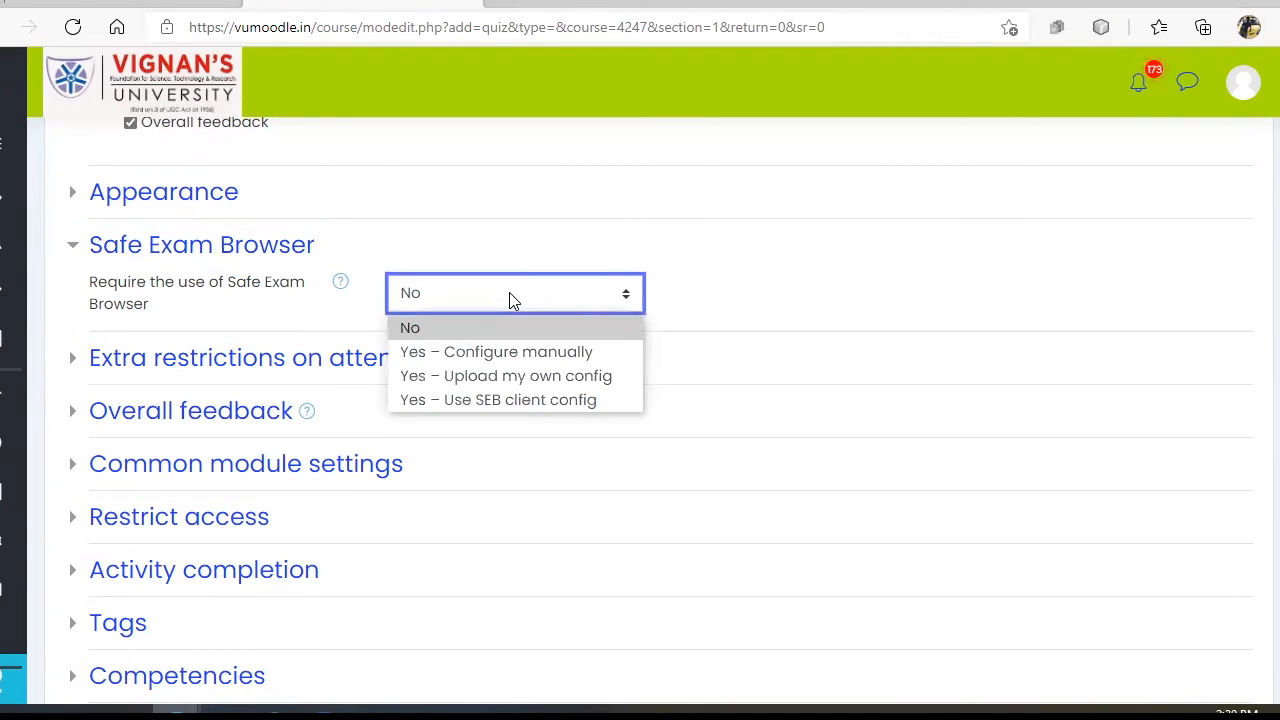
left_click(288, 264)
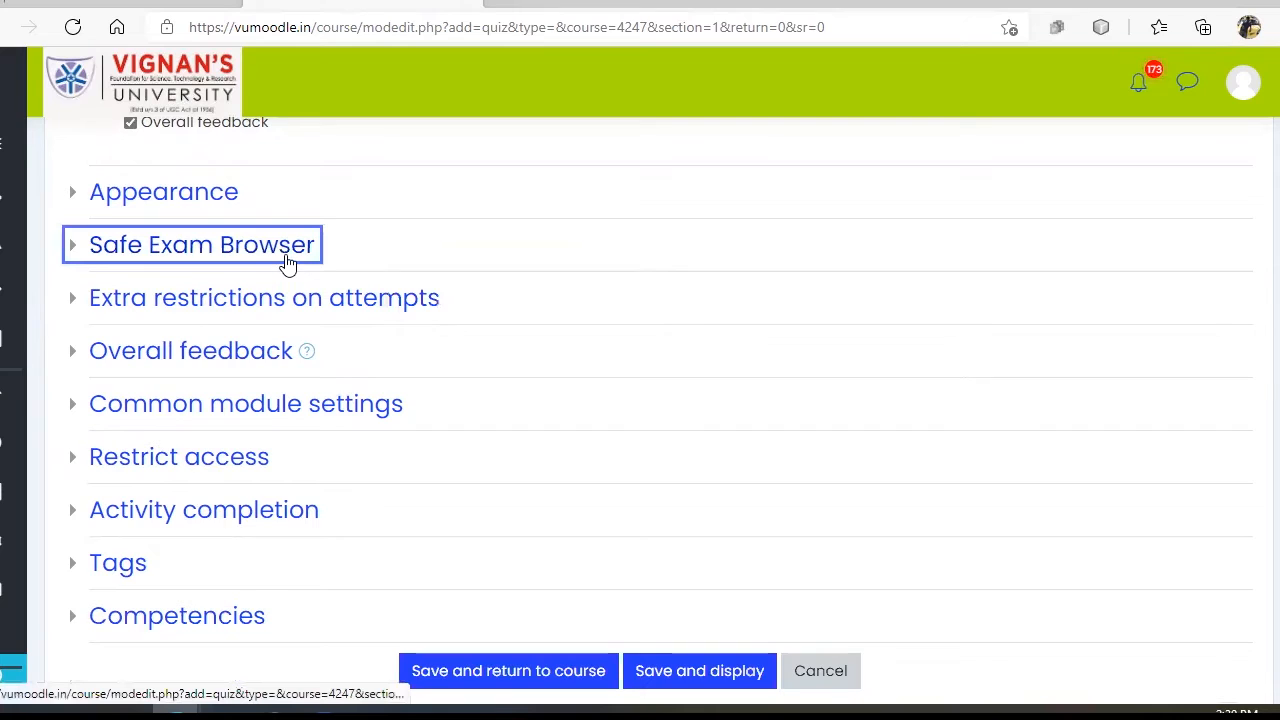
Expand the Safe Exam Browser settings again and look at whether its use is required
left_click(288, 262)
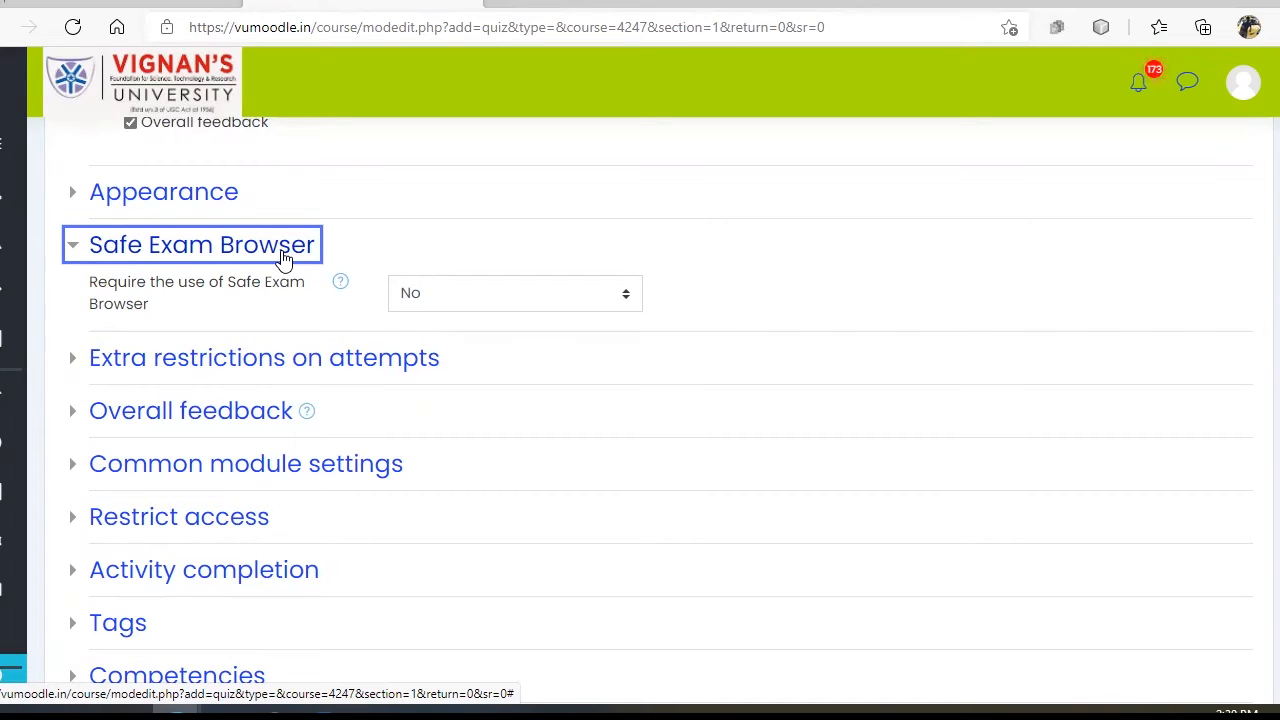
left_click(177, 250)
left_click(178, 250)
scroll(280, 280, "down", 1)
Open the extra restrictions on attempts and check the required quiz password by revealing it and hiding it again
left_click(293, 263)
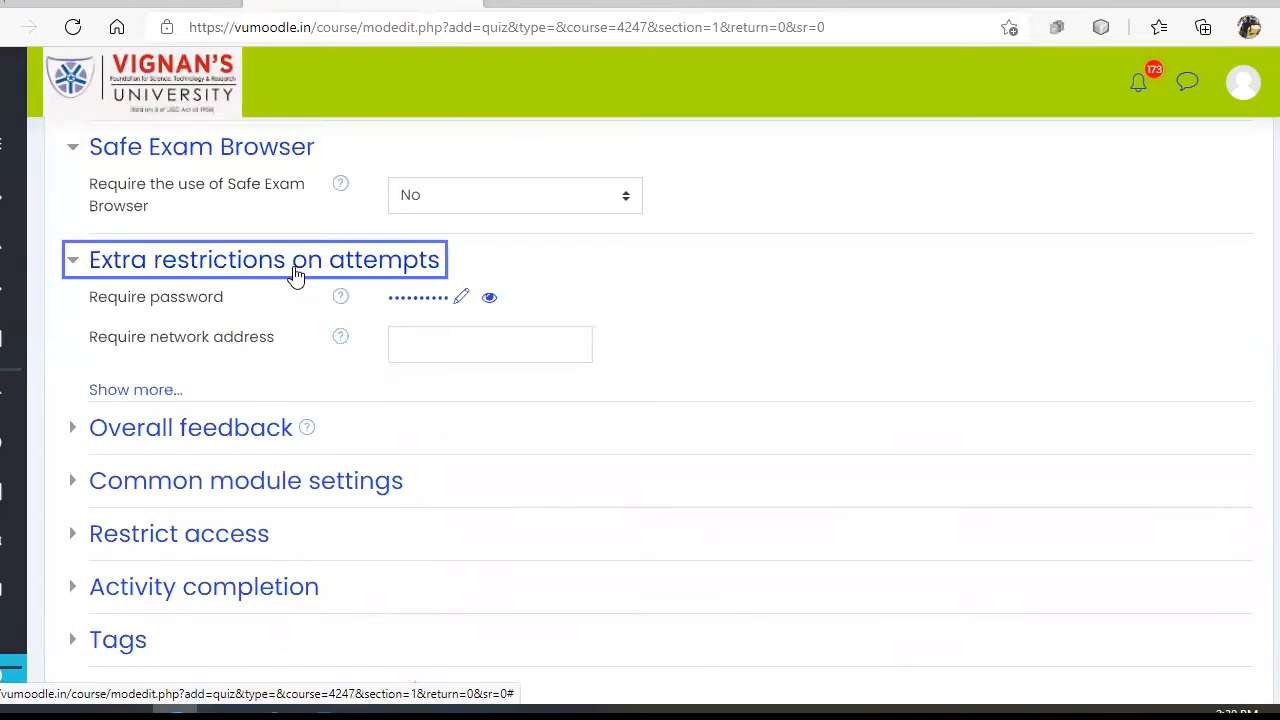
left_click(489, 297)
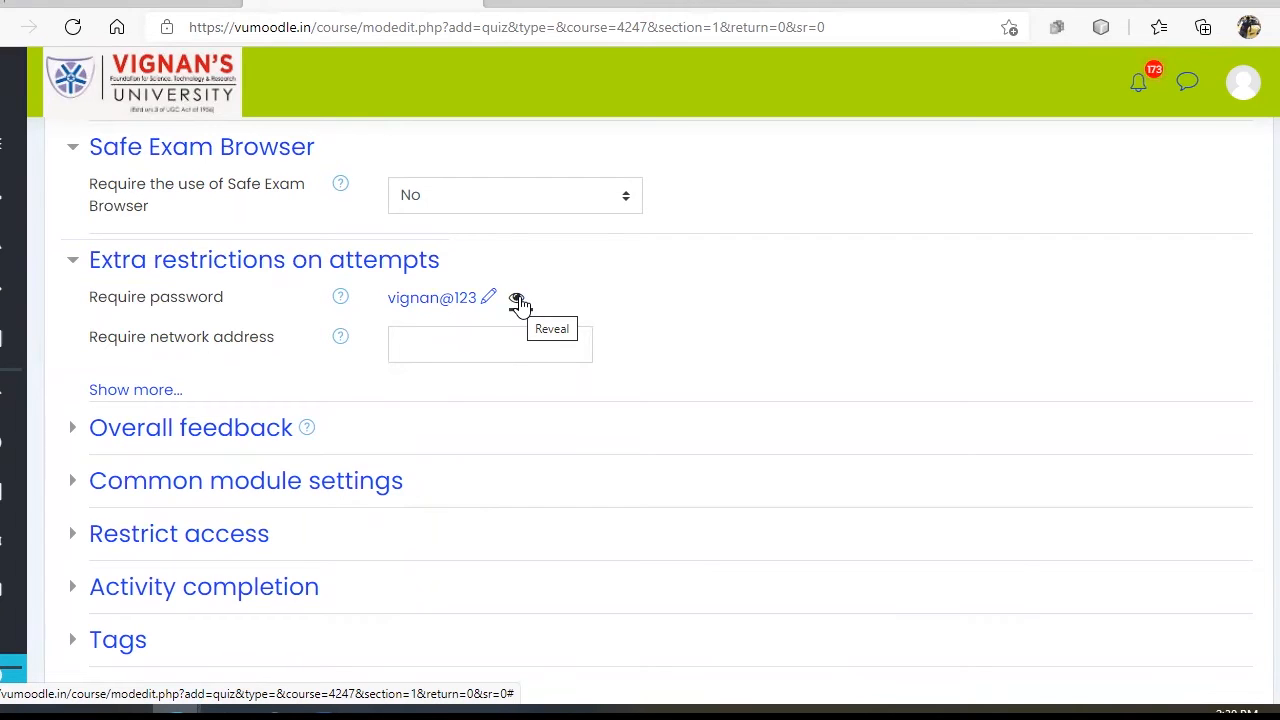
left_click(517, 302)
left_click(512, 300)
left_click(518, 300)
Disable the quiz's opening date in the timing settings
scroll(505, 343, "up", 20)
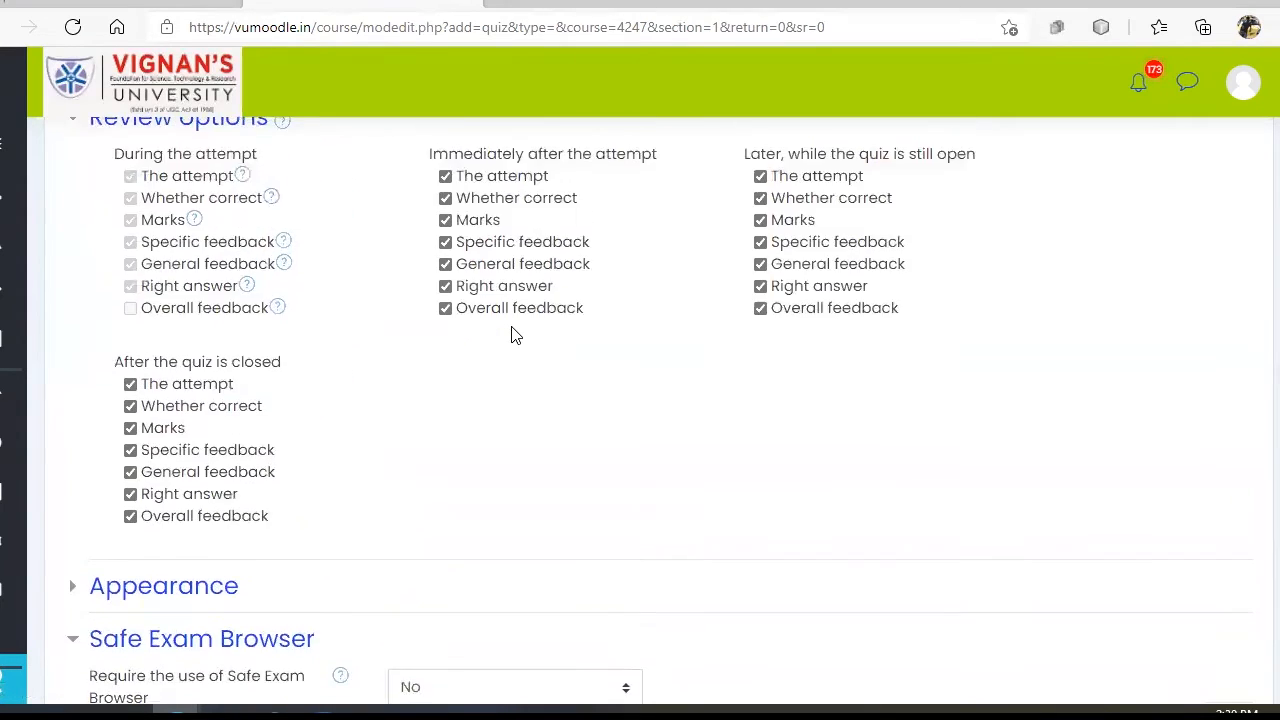
left_click(858, 285)
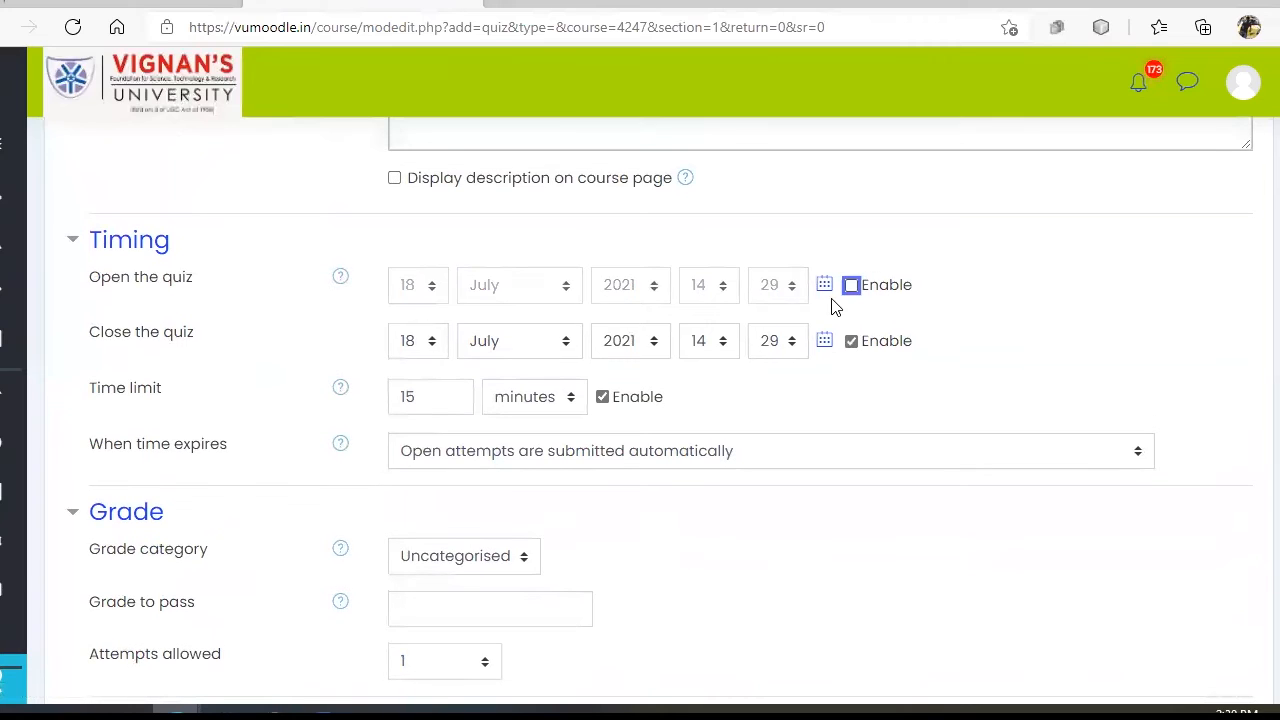
scroll(380, 470, "down", 18)
scroll(278, 385, "down", 4)
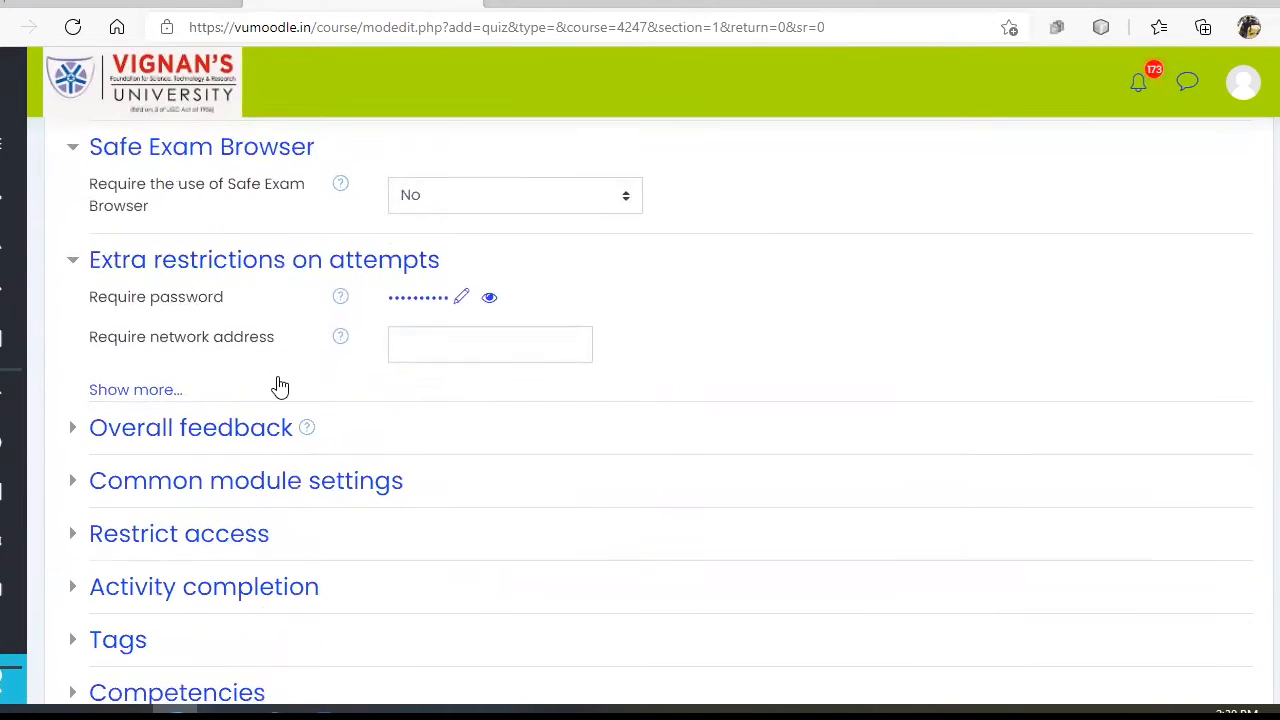
Try a grade-based access restriction on the quiz that requires at least 100% in Asignement1
left_click(245, 352)
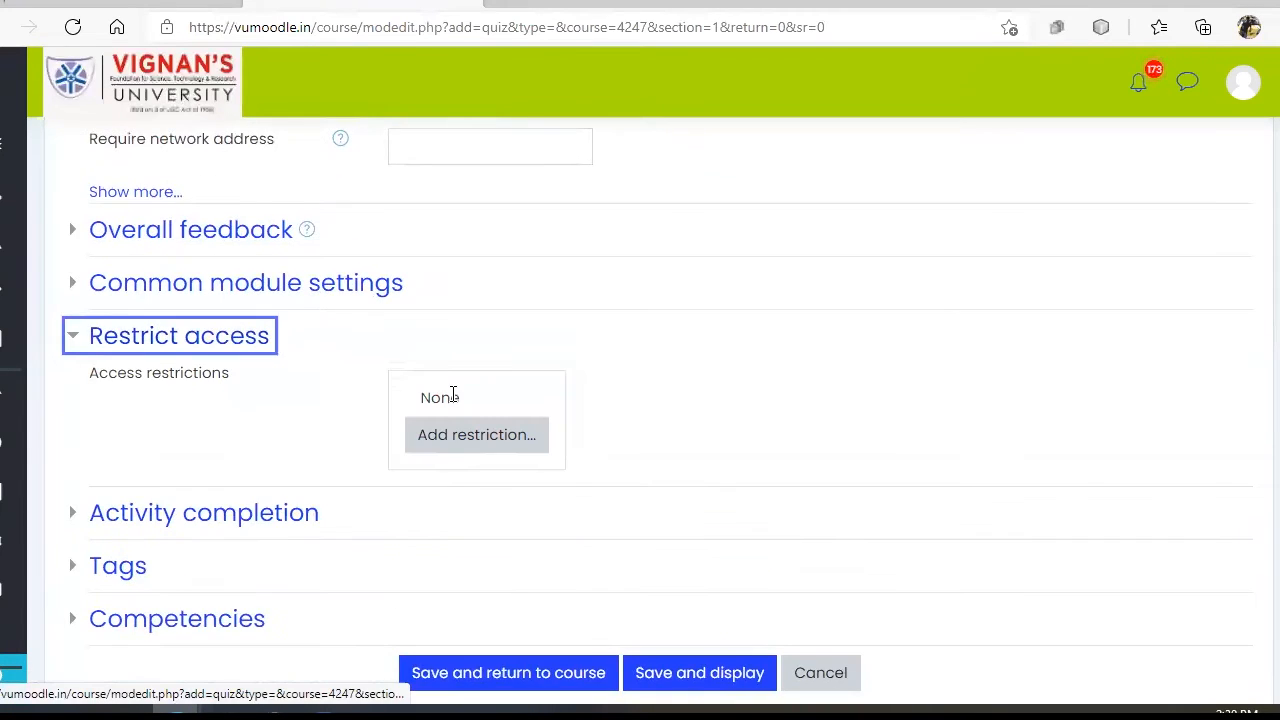
left_click(485, 440)
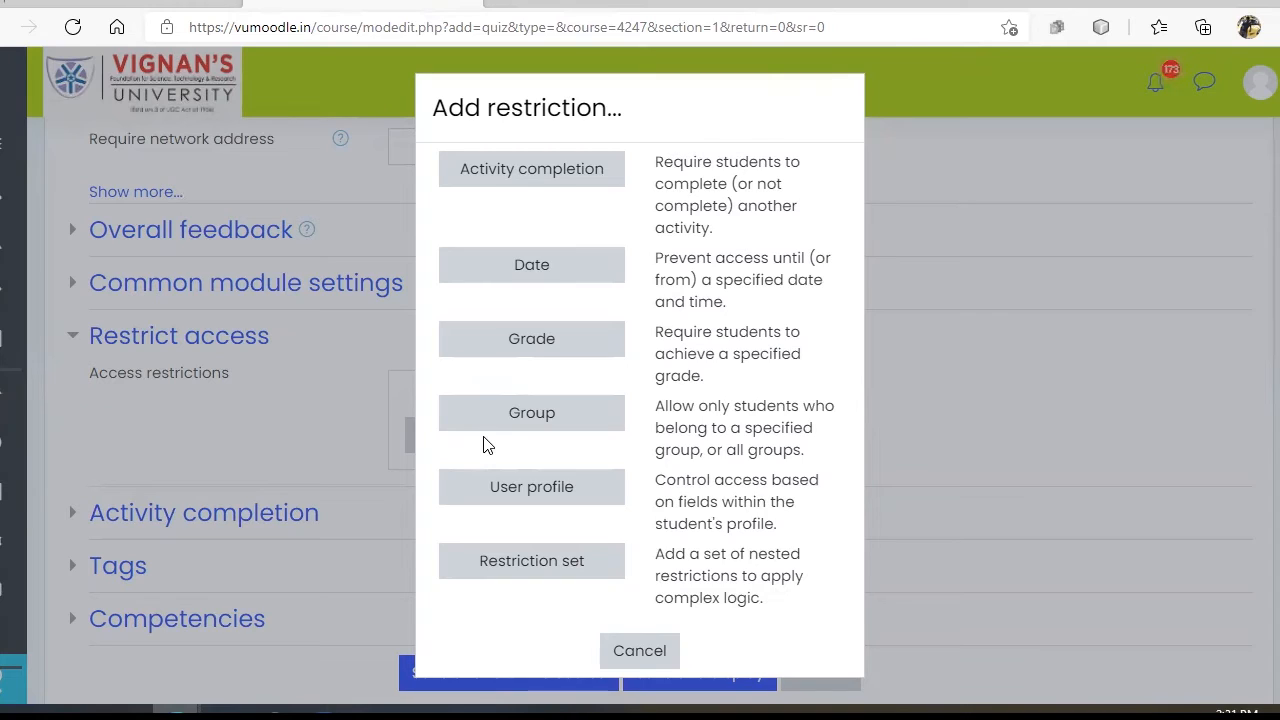
left_click(531, 358)
scroll(530, 352, "down", 2)
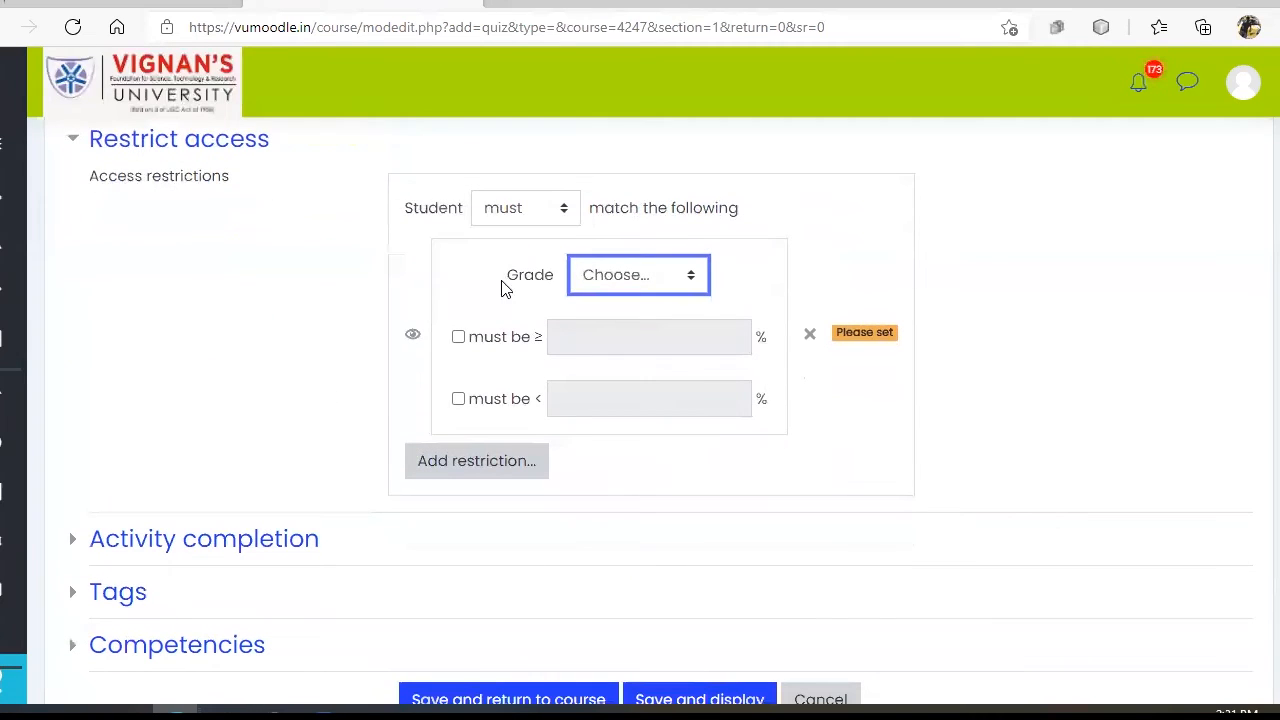
left_click(660, 277)
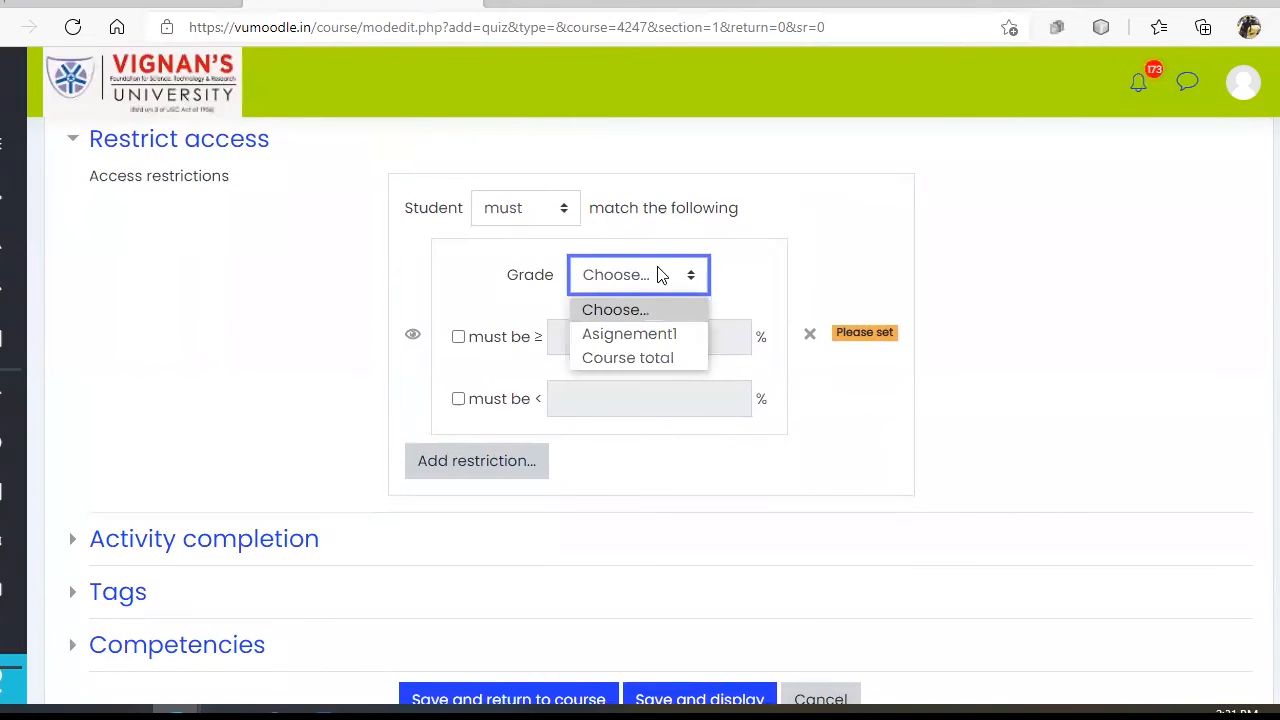
left_click(636, 335)
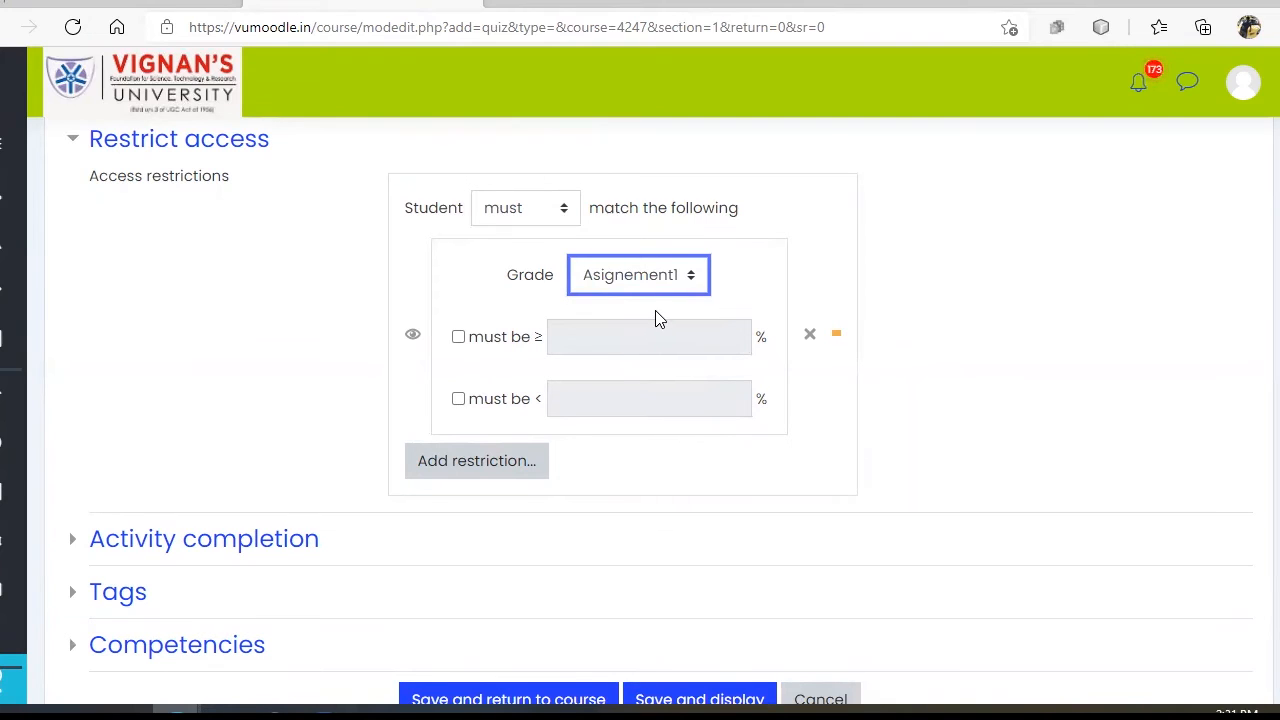
left_click(458, 337)
left_click(589, 337)
type("100")
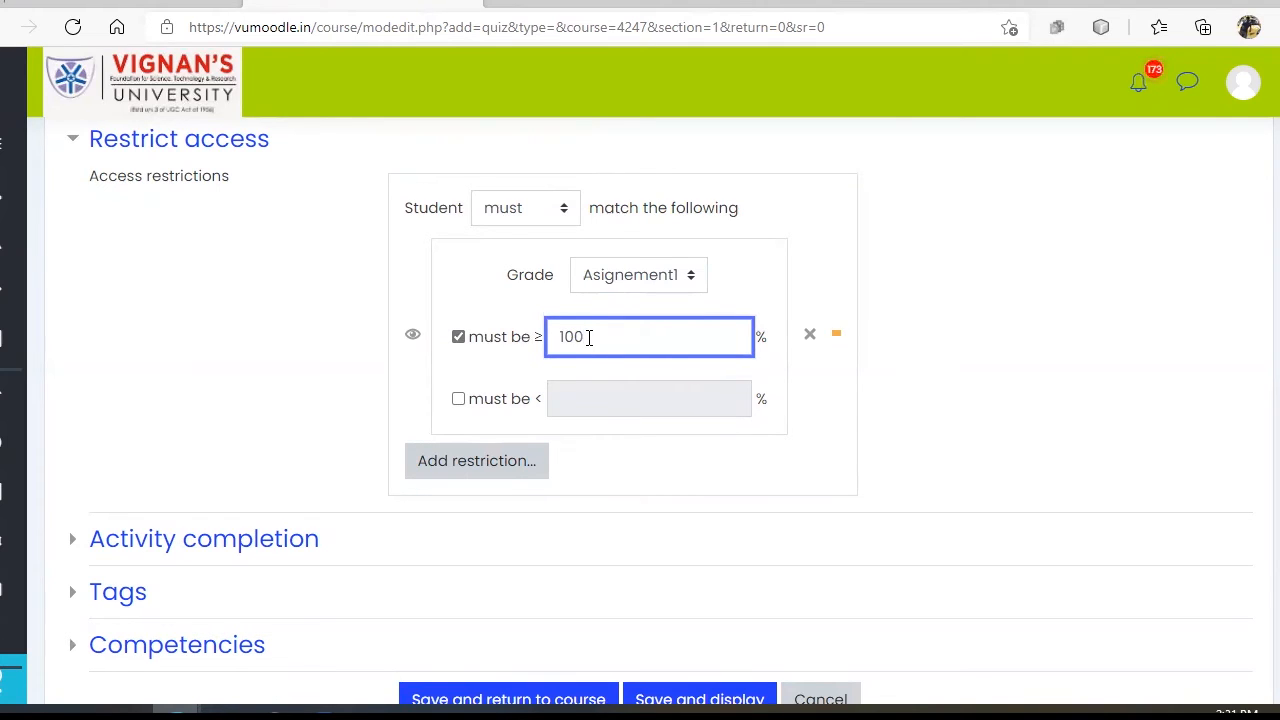
Save the quiz back to the course and open Quiz1 from Module 1 for editing its questions
scroll(614, 406, "down", 3)
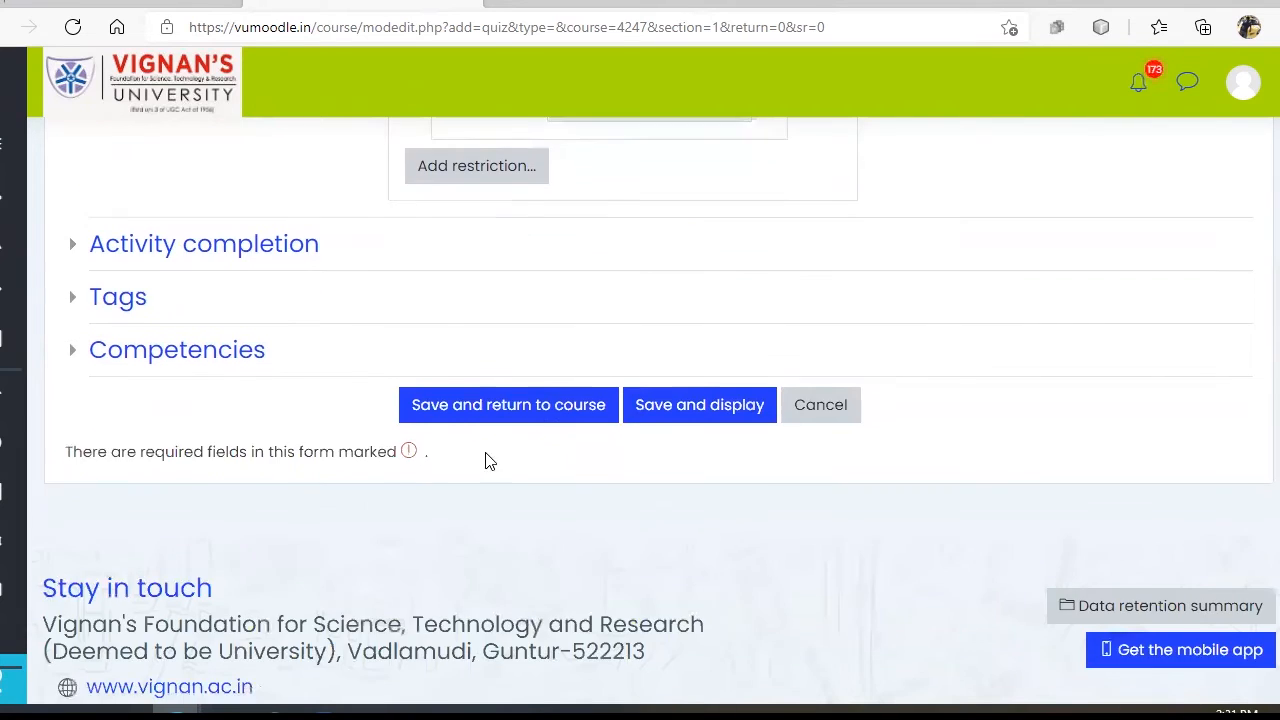
left_click(519, 505)
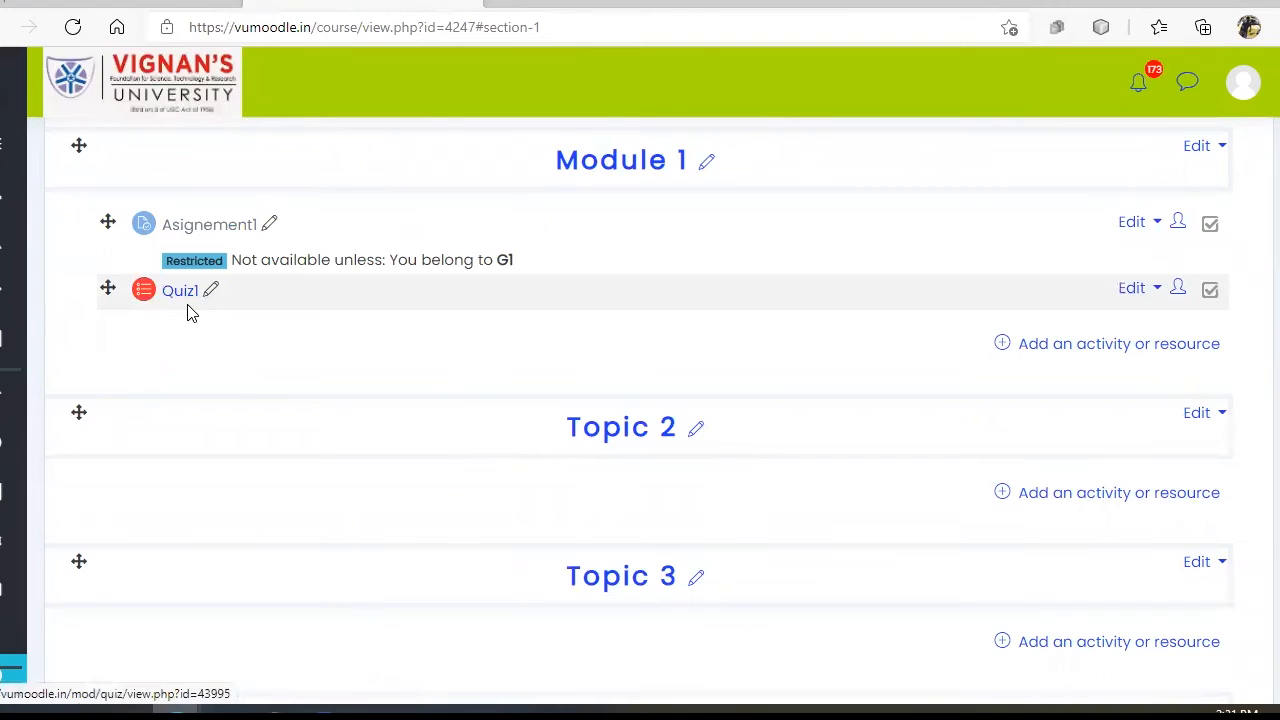
left_click(182, 294)
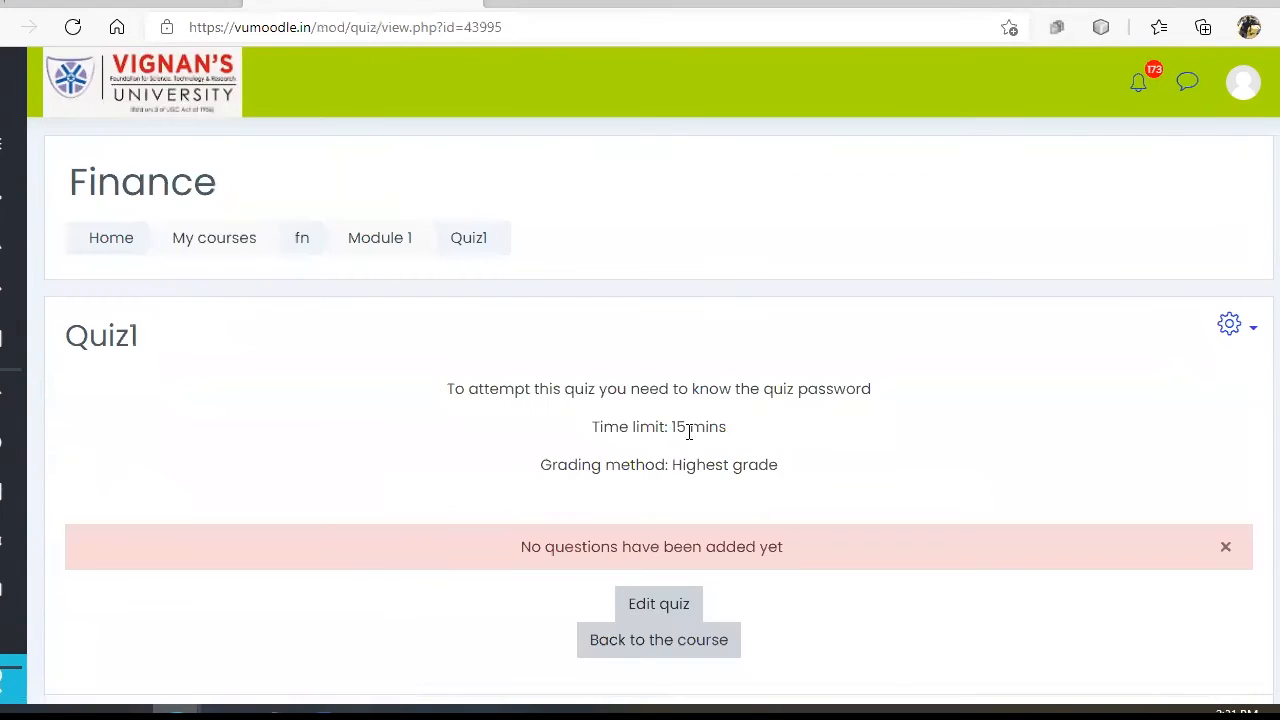
scroll(680, 468, "down", 2)
left_click(664, 412)
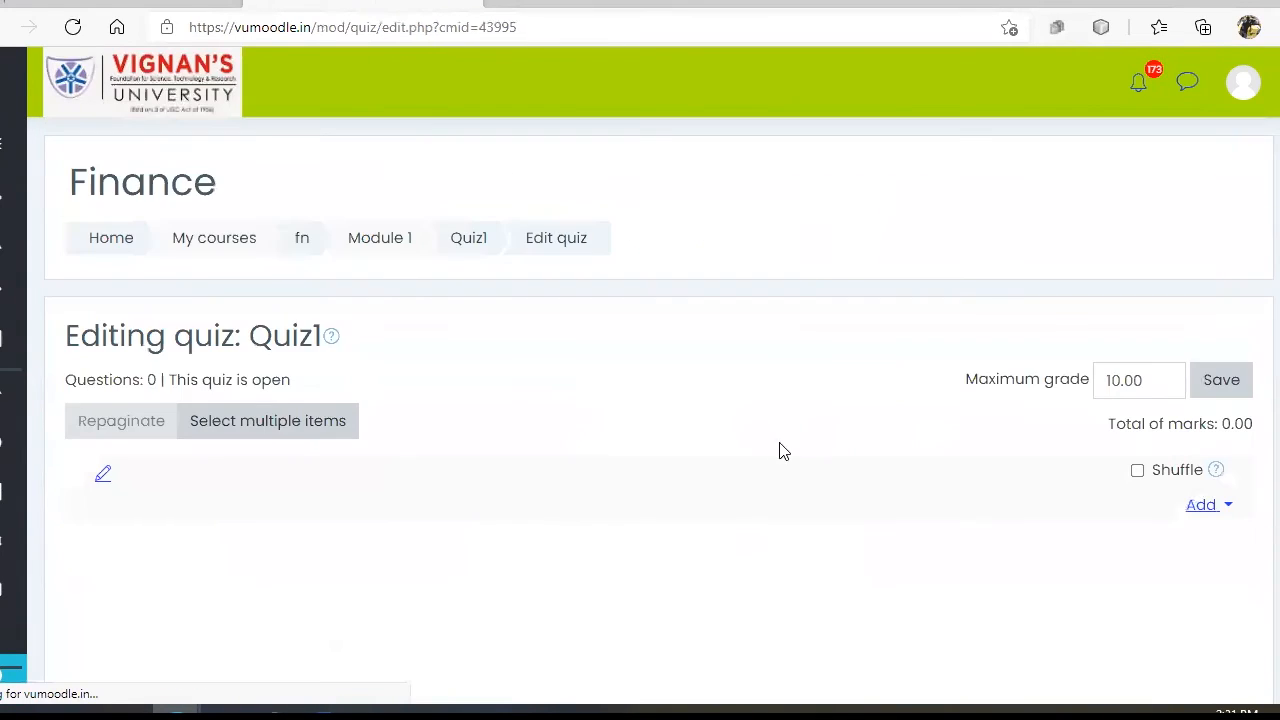
Add 5 random questions from the existing Module1 category to Quiz1
left_click(1208, 512)
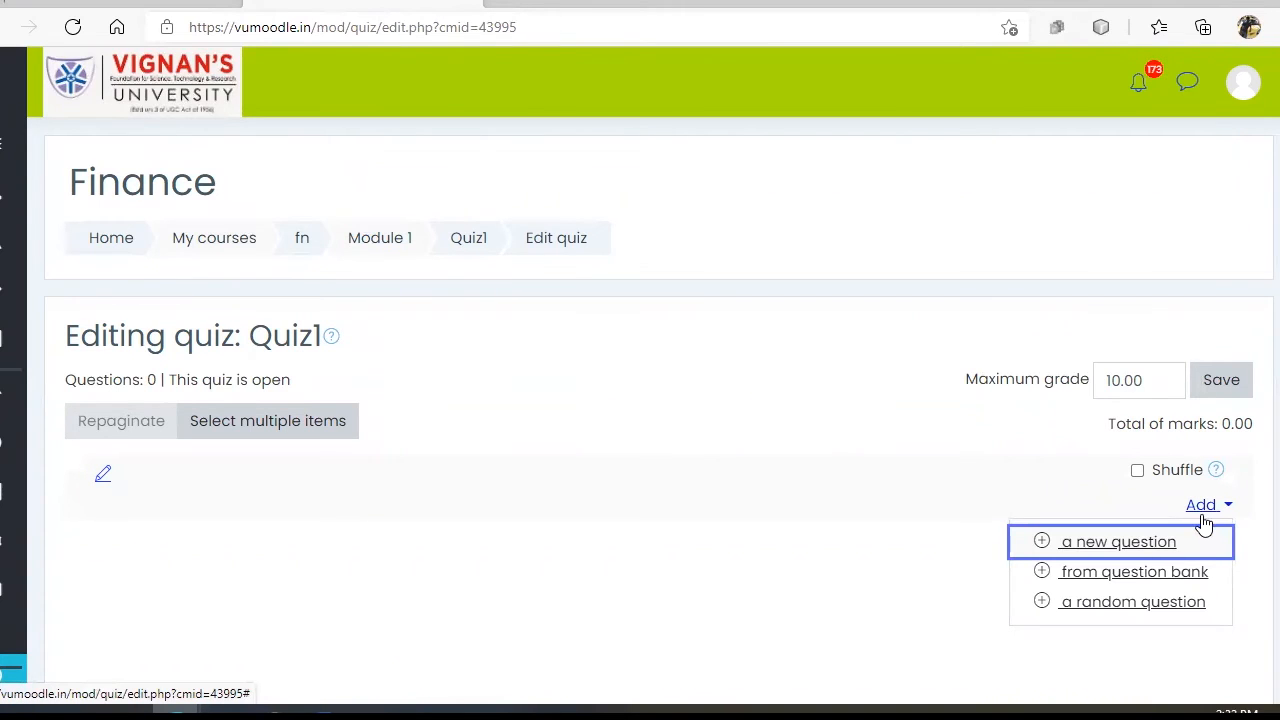
left_click(1127, 604)
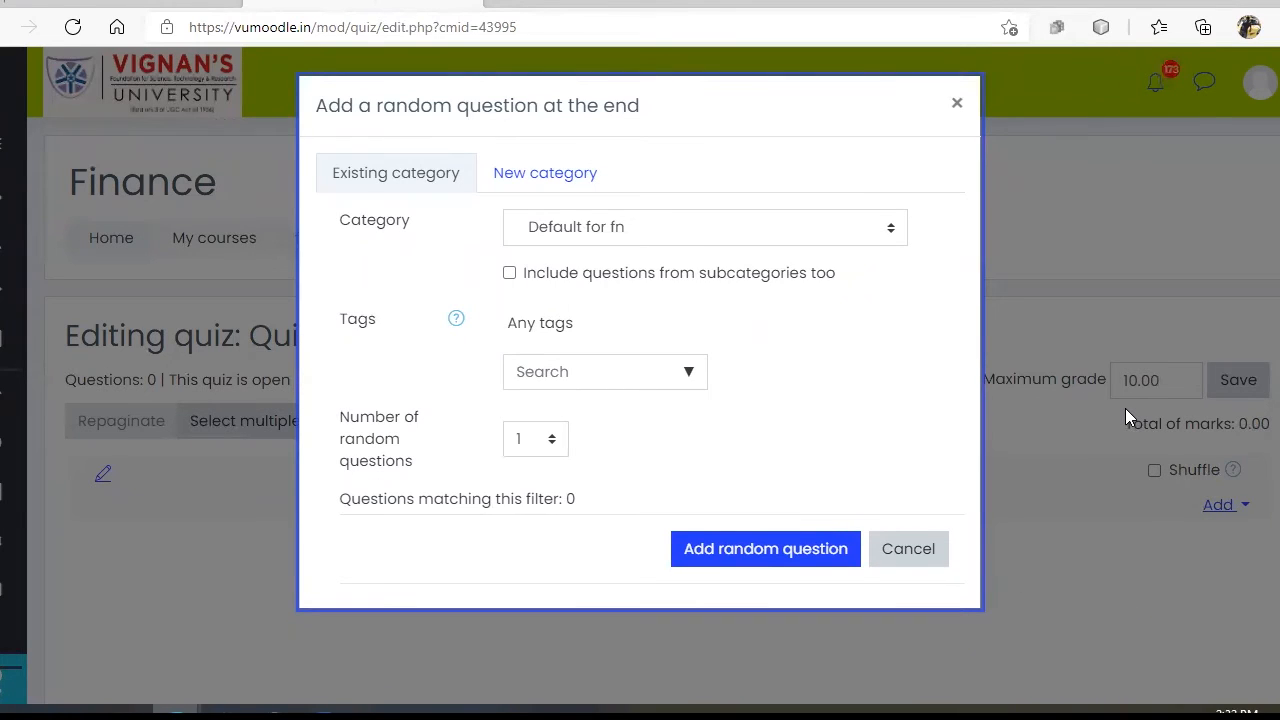
left_click(620, 224)
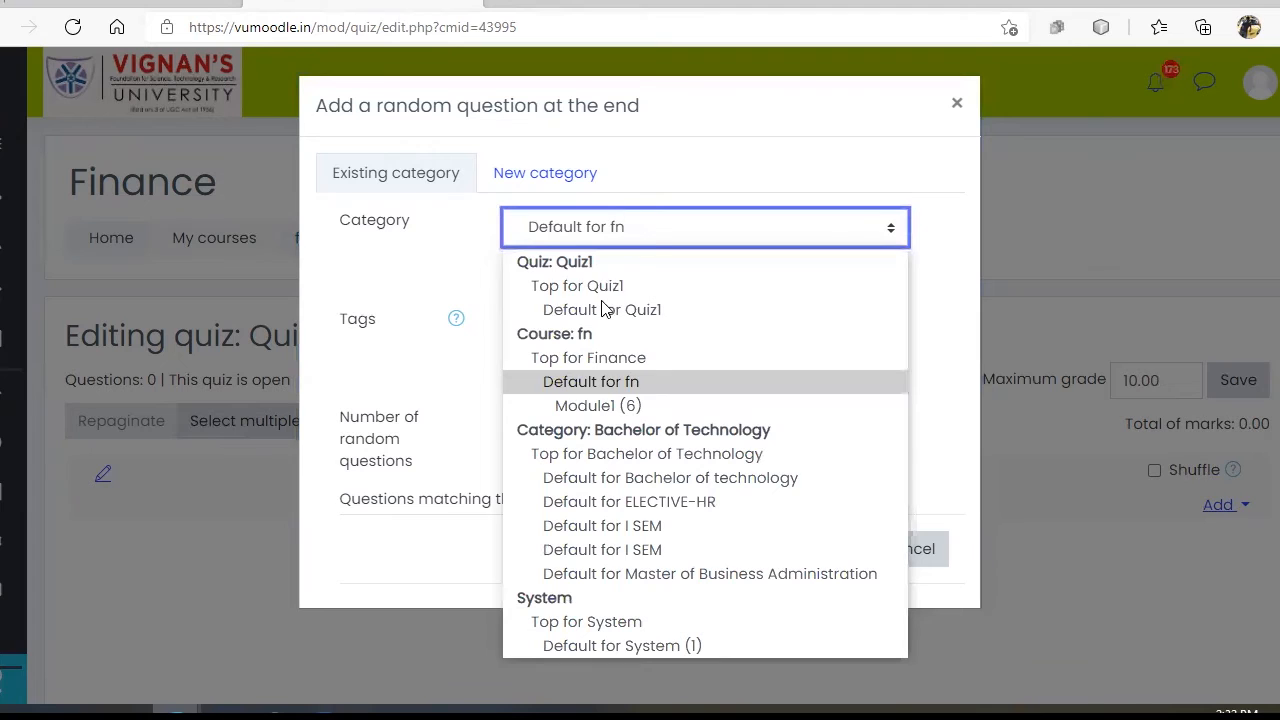
left_click(602, 407)
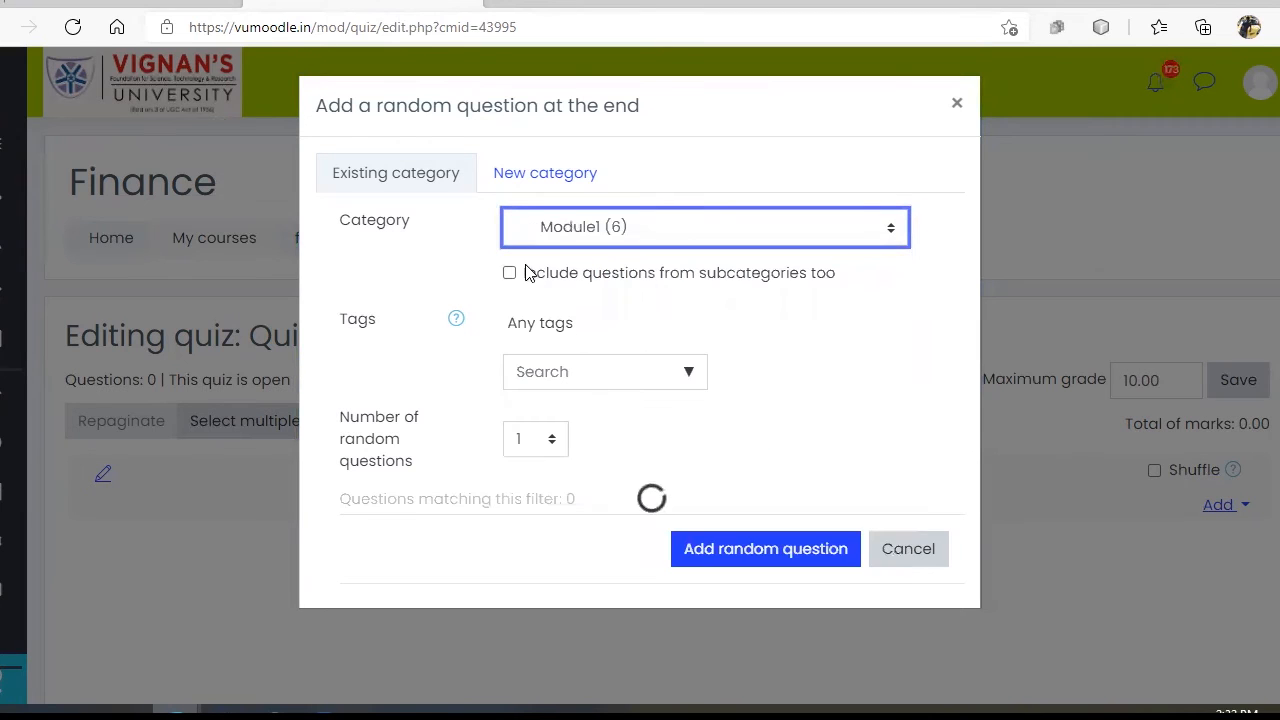
left_click(551, 438)
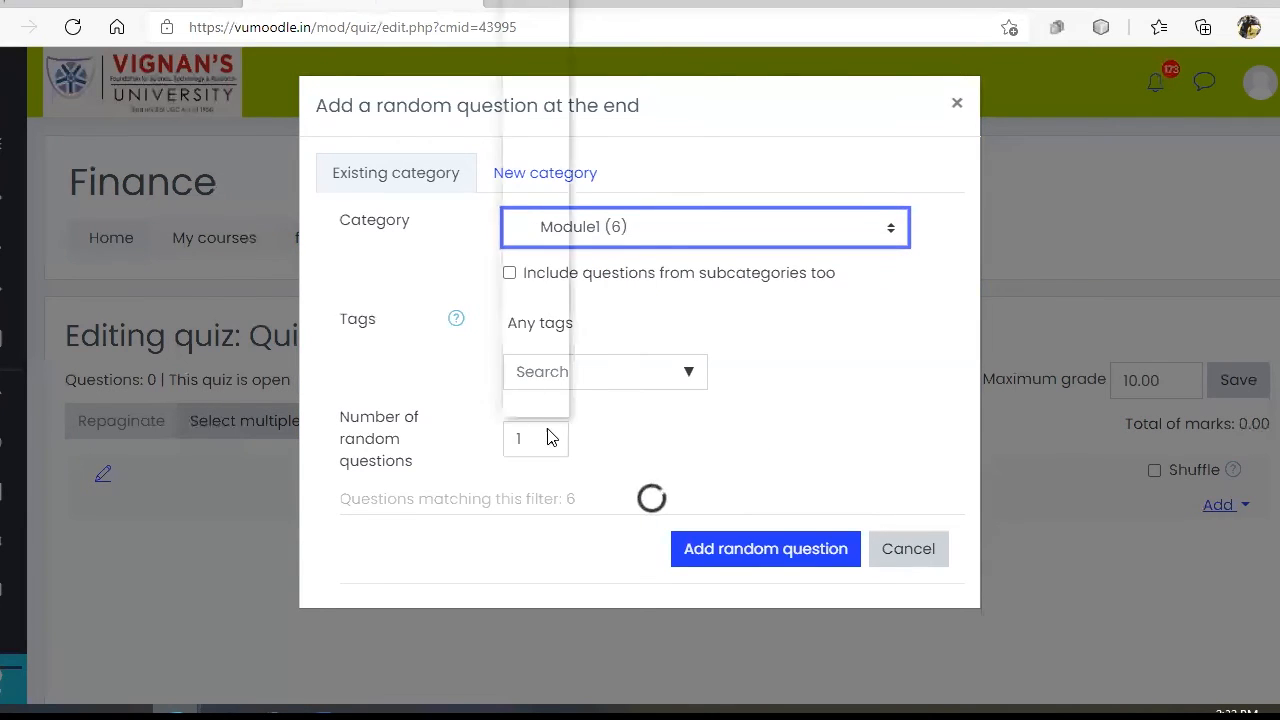
left_click(535, 80)
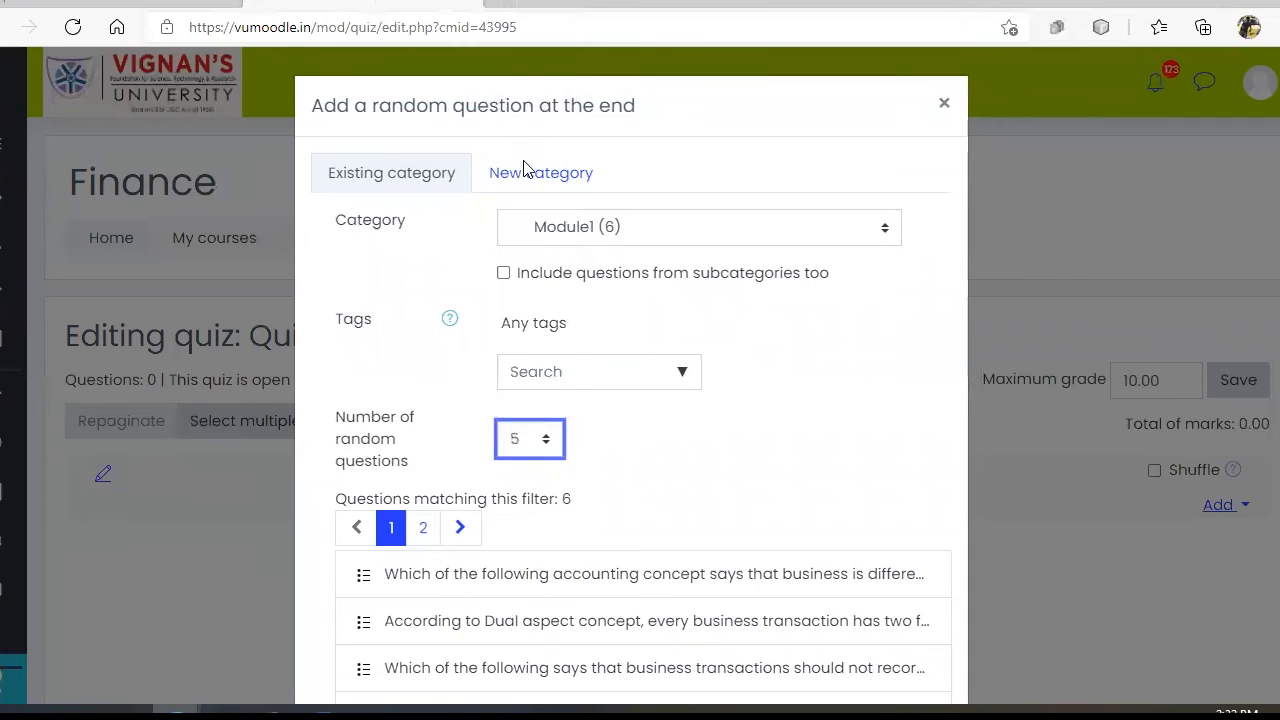
left_click(437, 285)
scroll(589, 386, "down", 3)
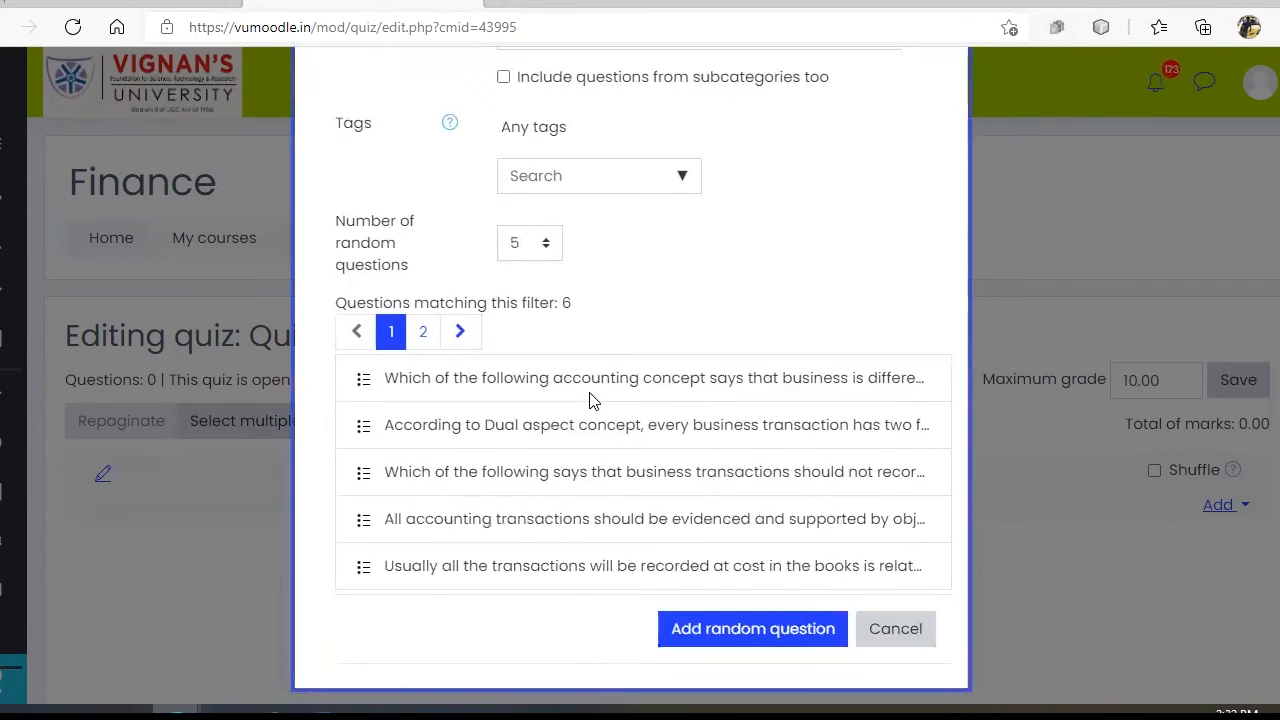
left_click(724, 614)
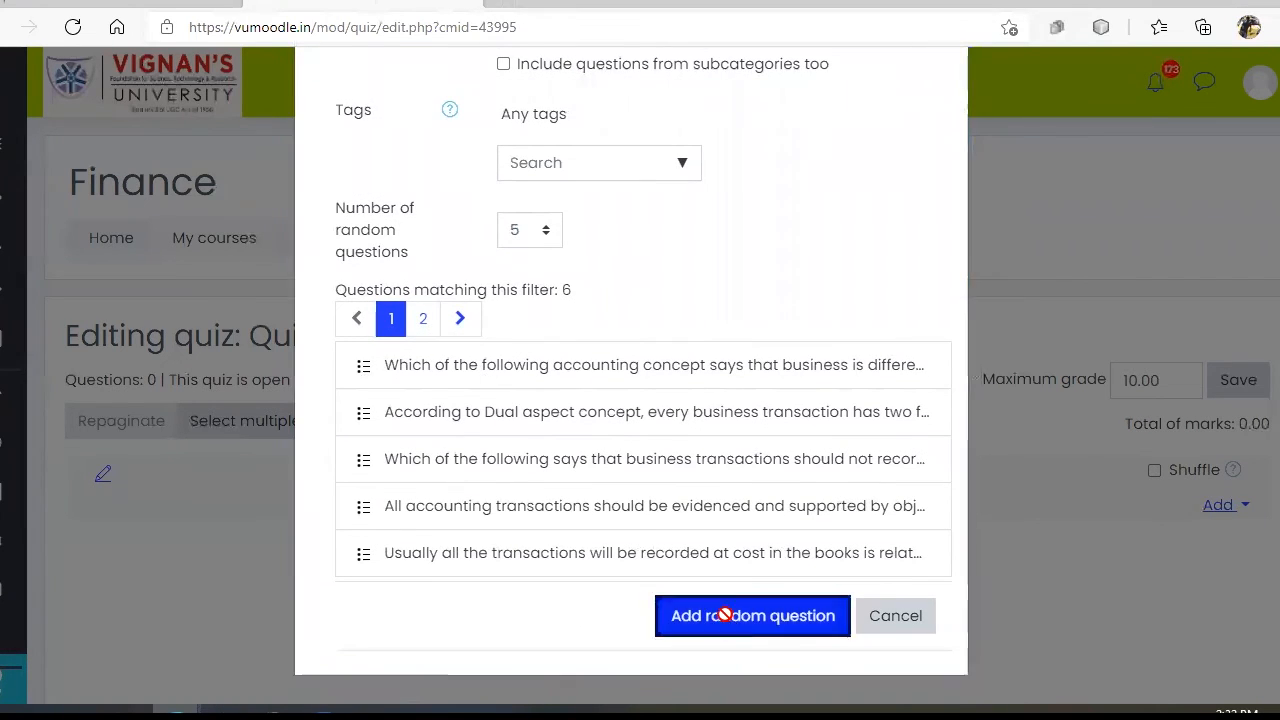
Set the maximum grade of Quiz1 to 5 and save it
scroll(598, 580, "down", 6)
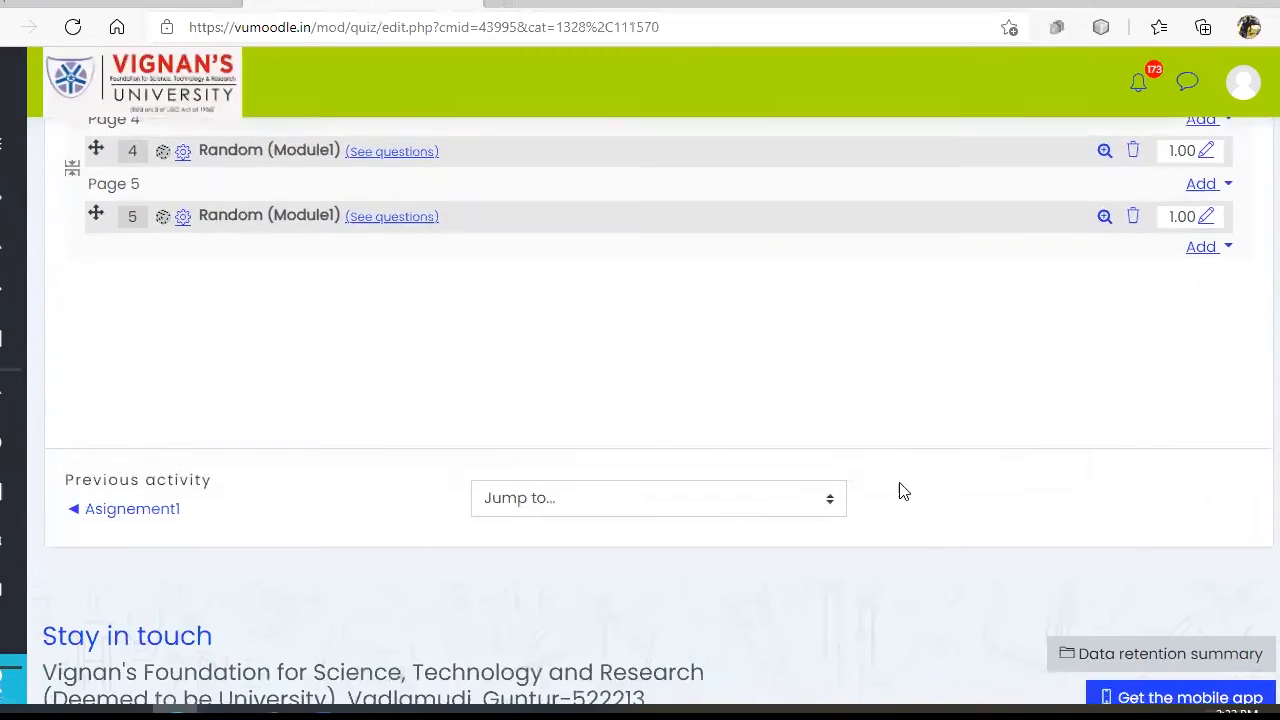
scroll(902, 491, "up", 6)
left_click(1094, 380)
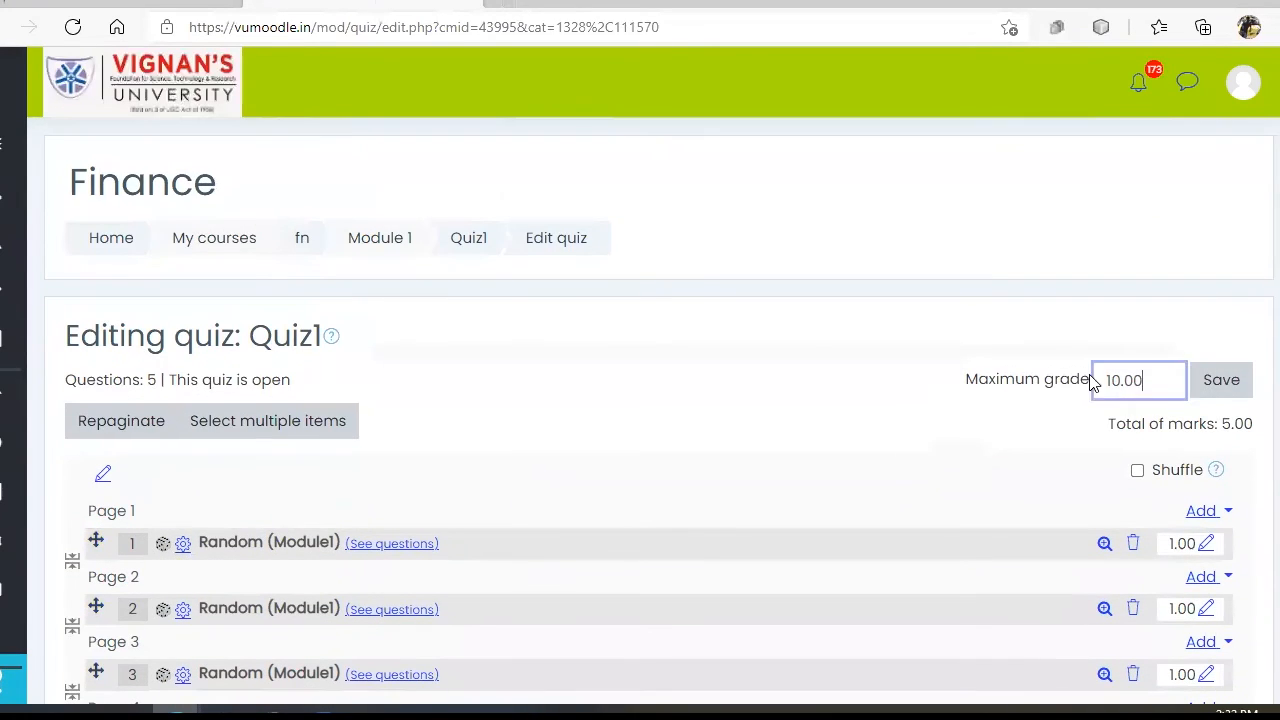
key("ctrl+a")
type("5")
key("Return")
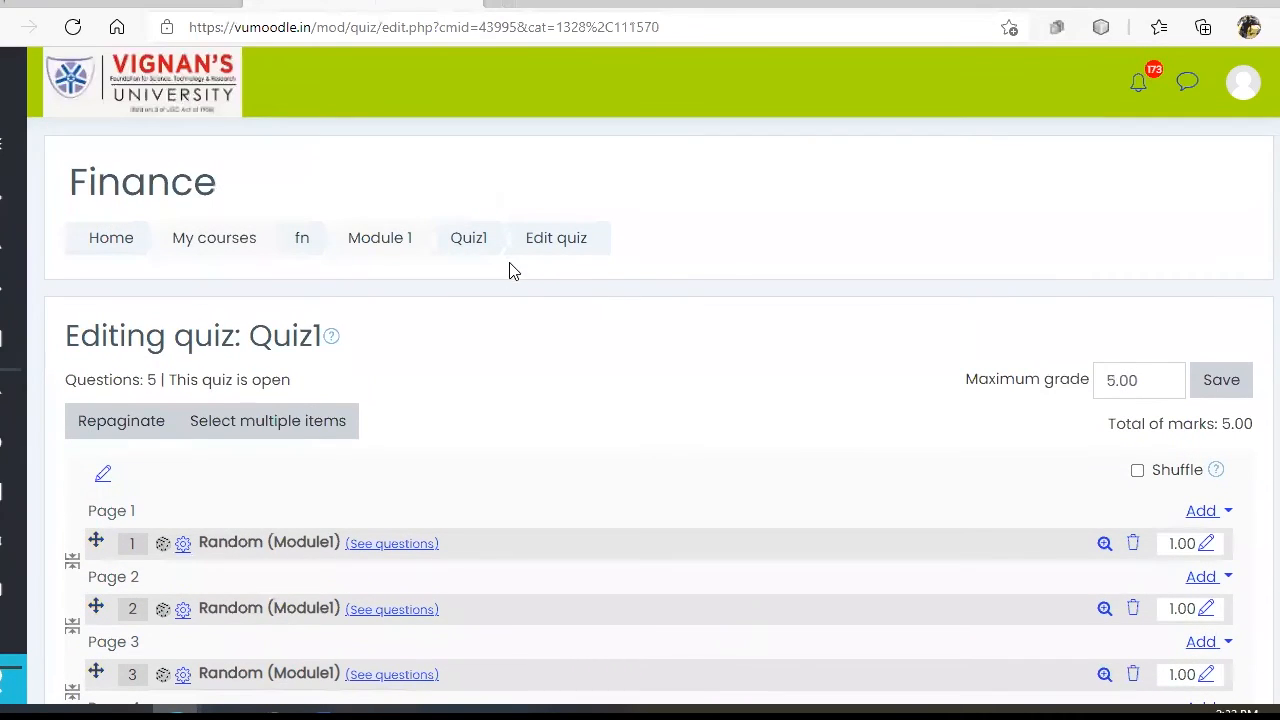
Return to the Quiz1 page, begin an attempt and enter the quiz password
left_click(474, 245)
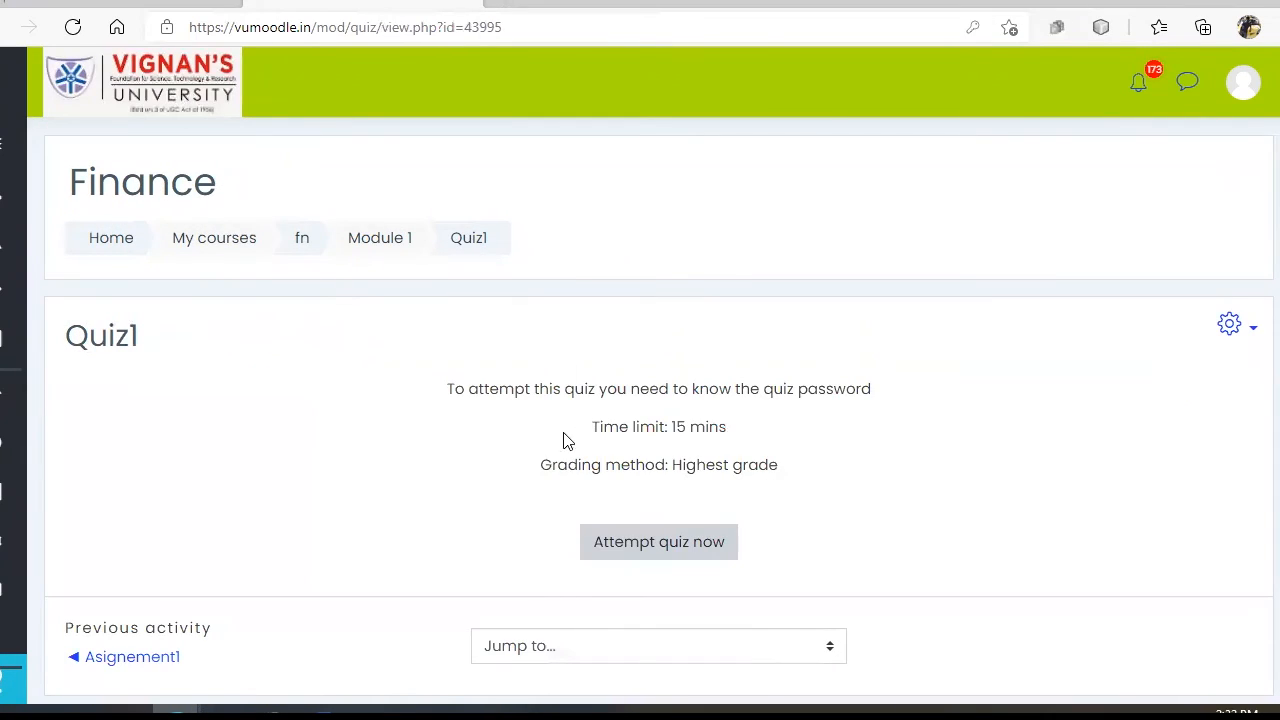
left_click(703, 541)
left_click(621, 357)
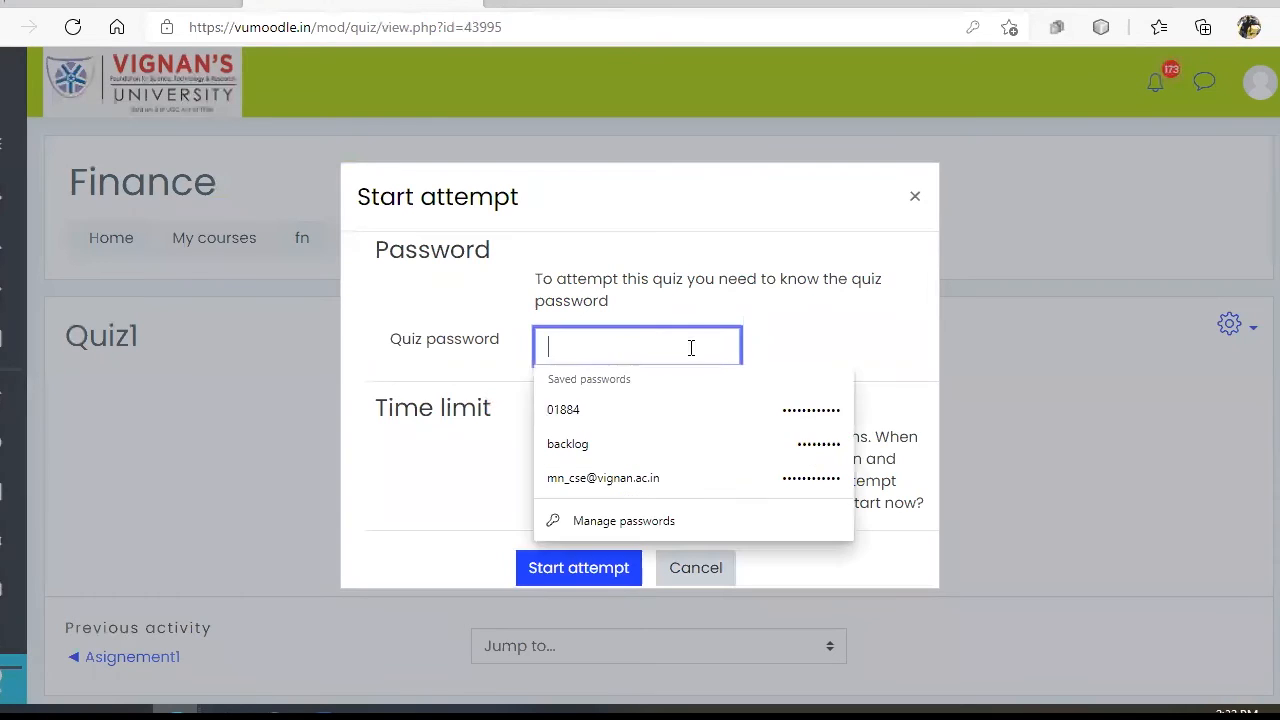
type("••••••")
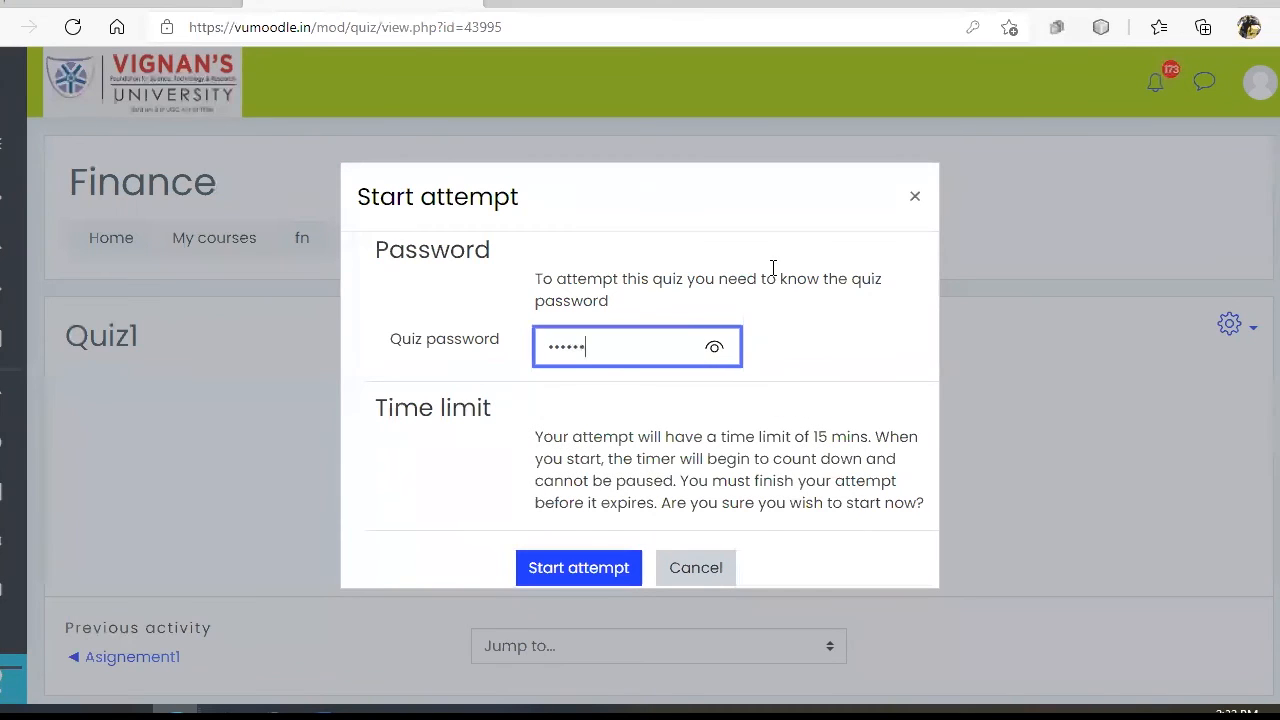
left_click(714, 347)
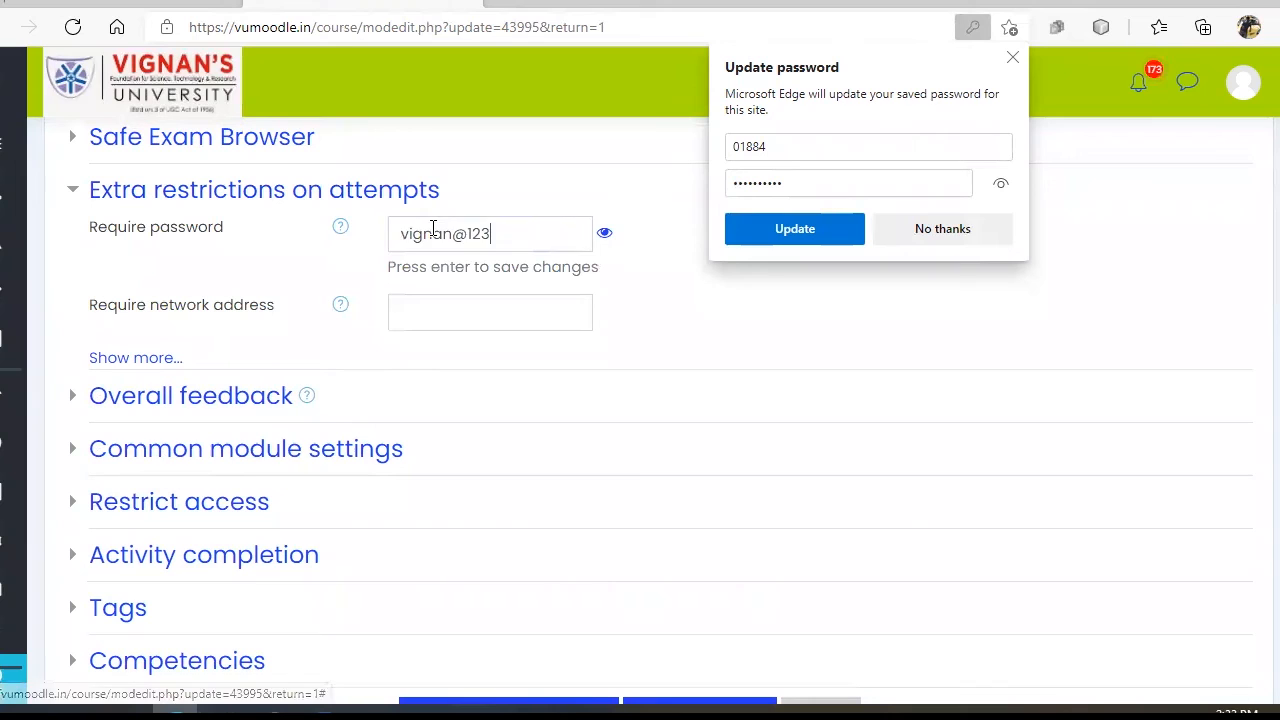
Select the required password in the quiz's extra restrictions, confirm the field, and save and display the quiz
left_click_drag(495, 231, 86, 251)
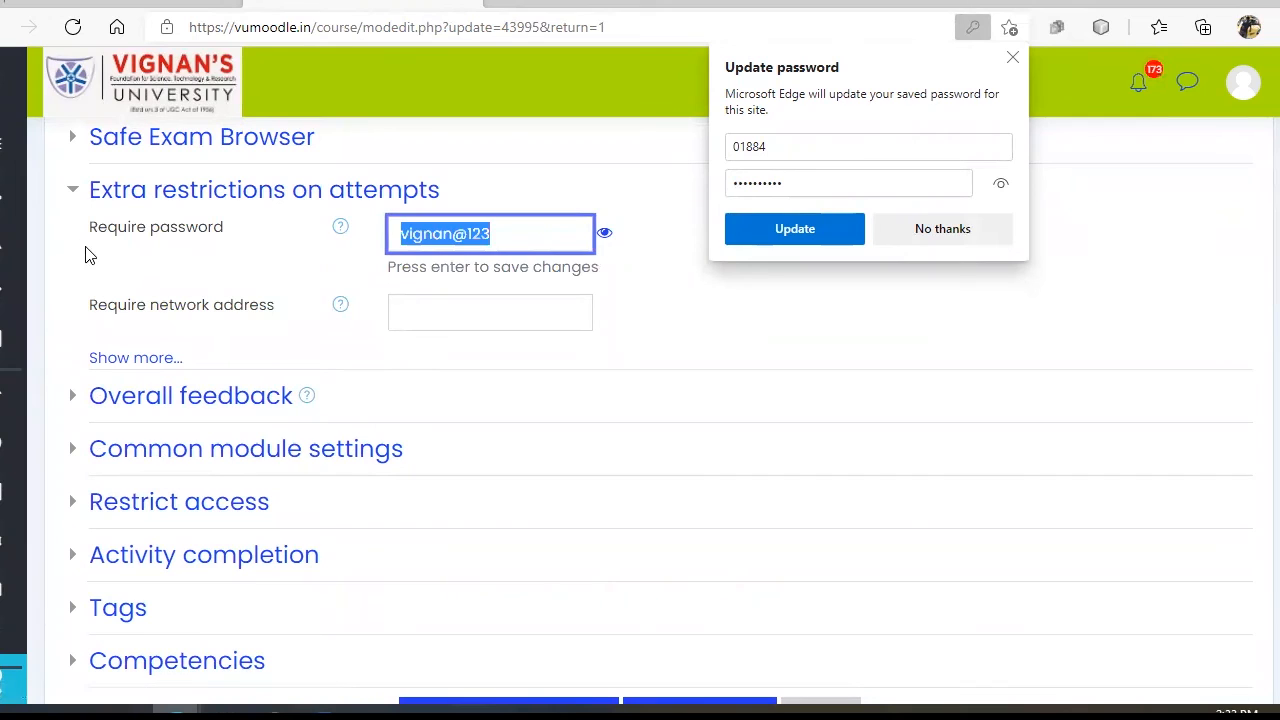
key("Return")
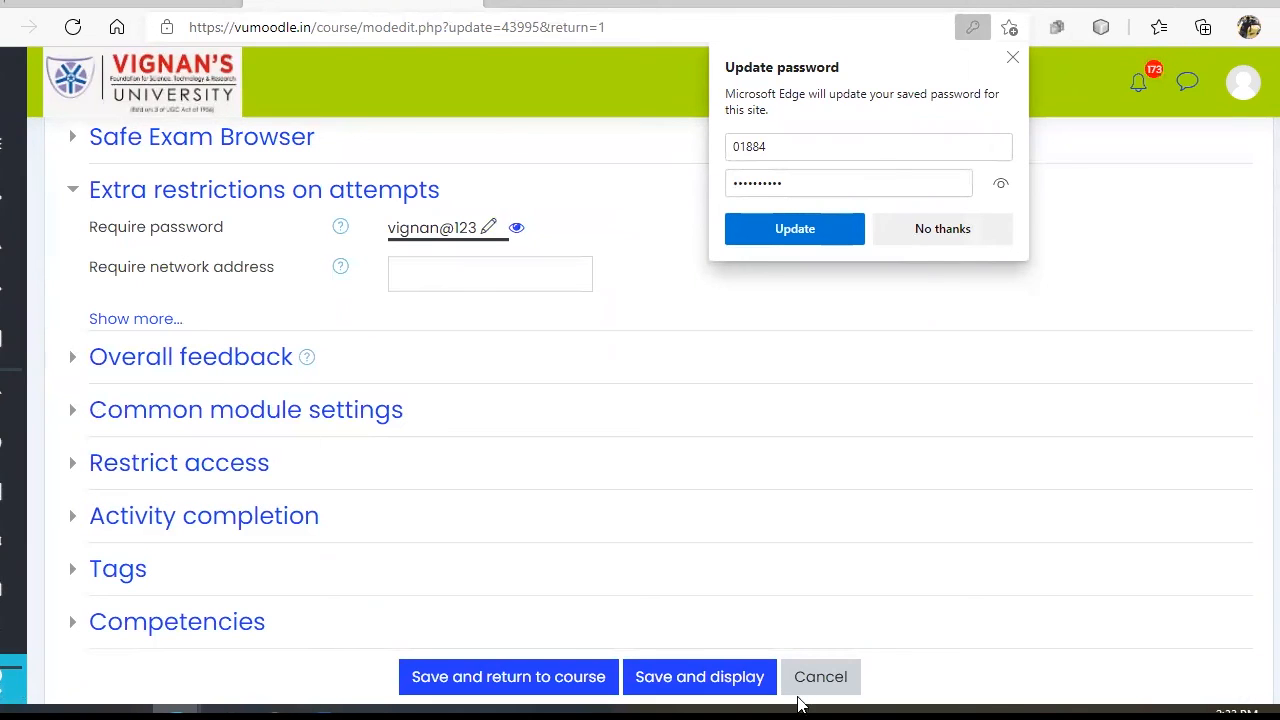
left_click(706, 674)
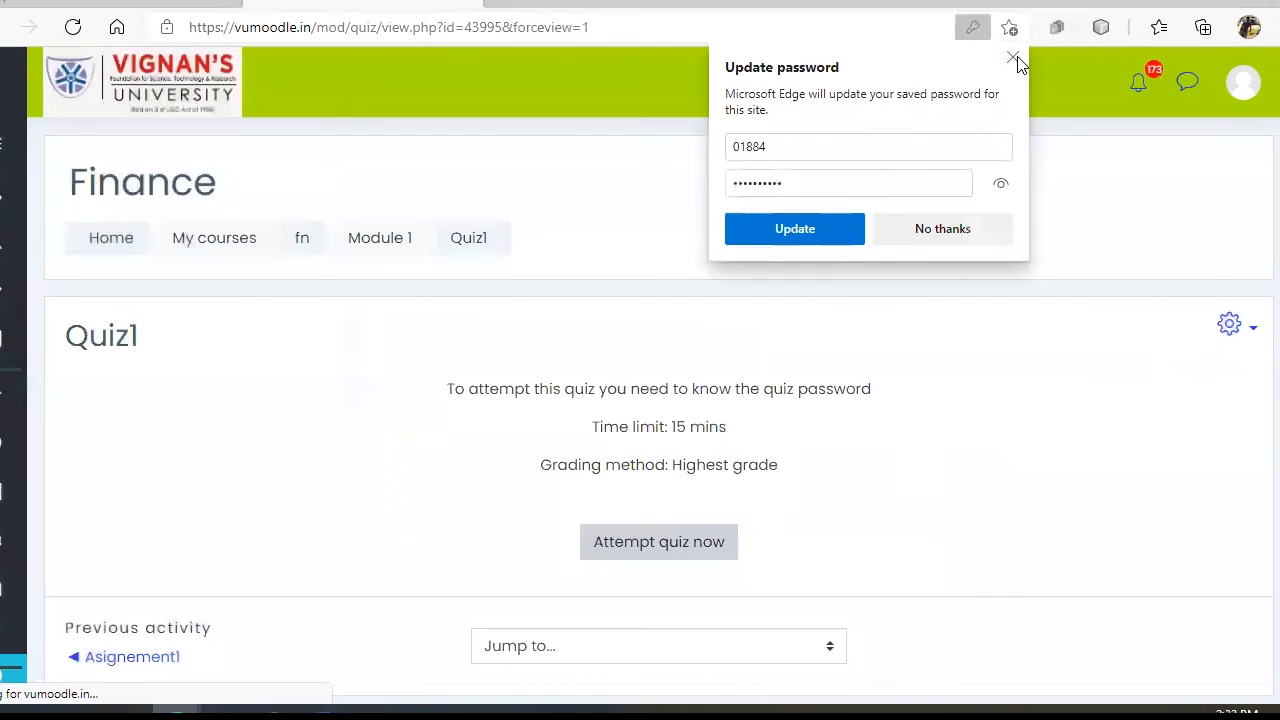
Start an attempt at Quiz1 with the quiz password, dismissing the browser's offers to update the saved password
left_click(1014, 57)
left_click(704, 558)
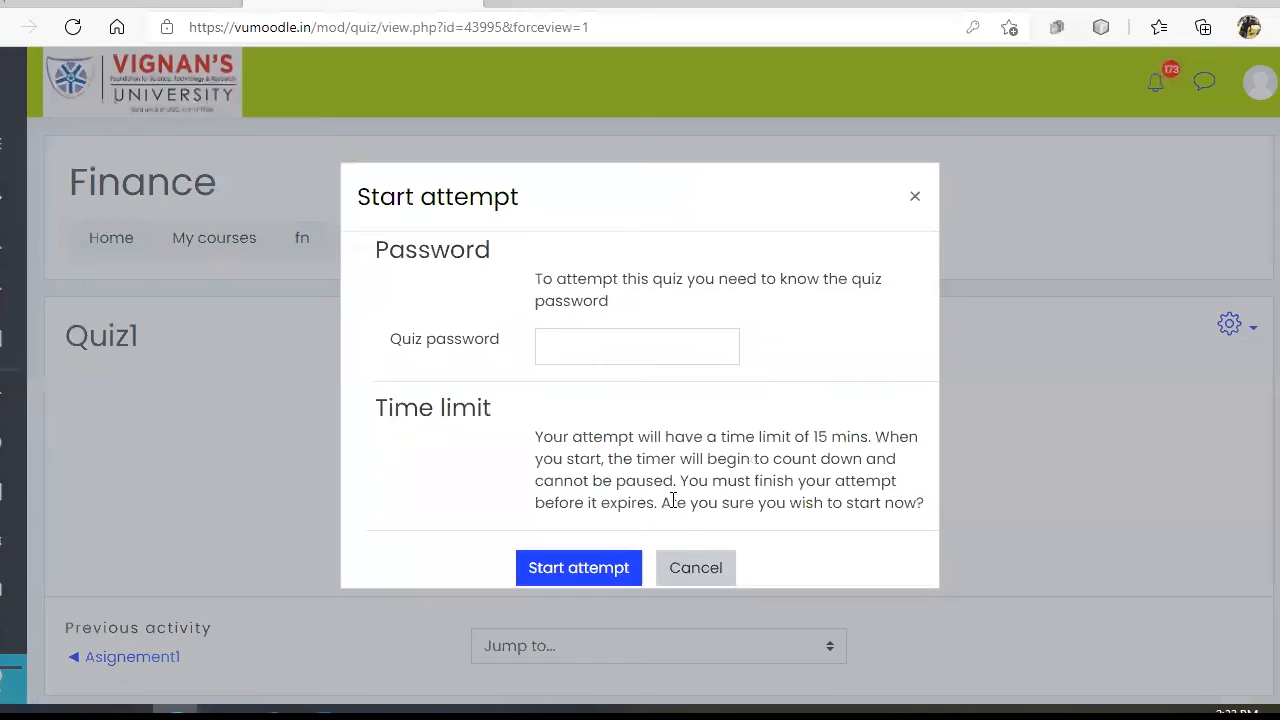
left_click(598, 346)
key("ctrl+v")
left_click(564, 568)
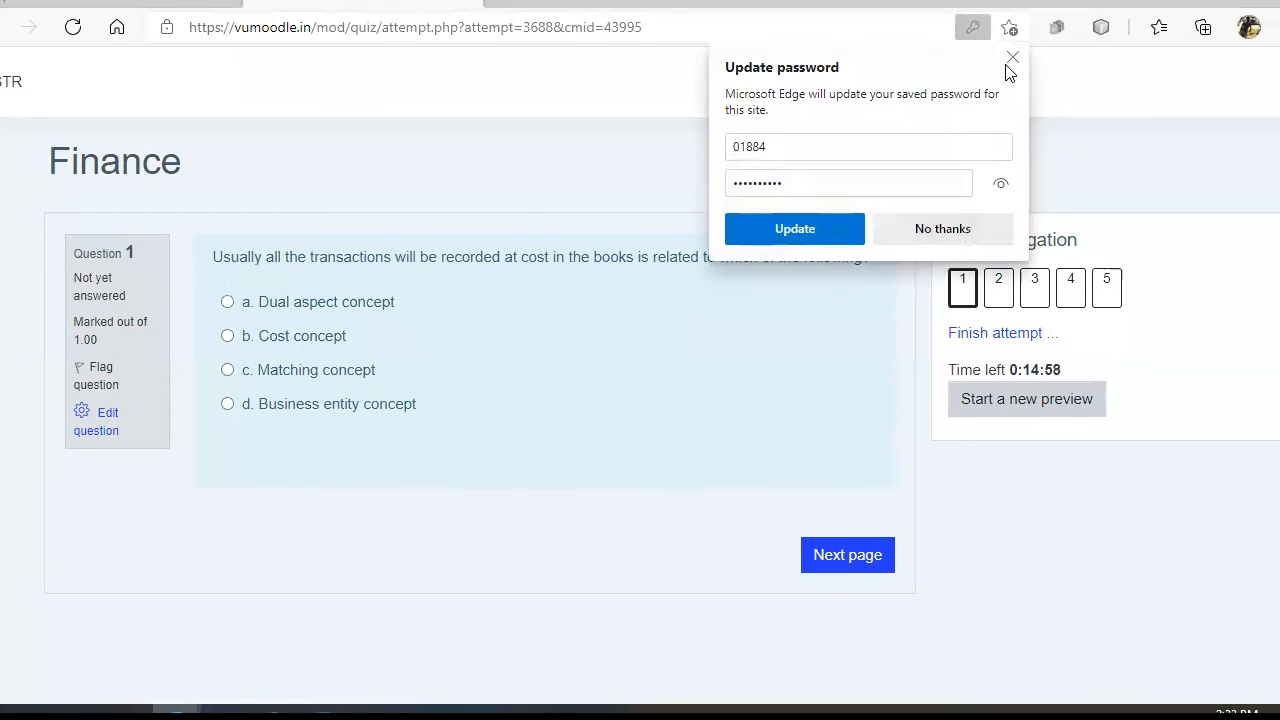
left_click(1010, 60)
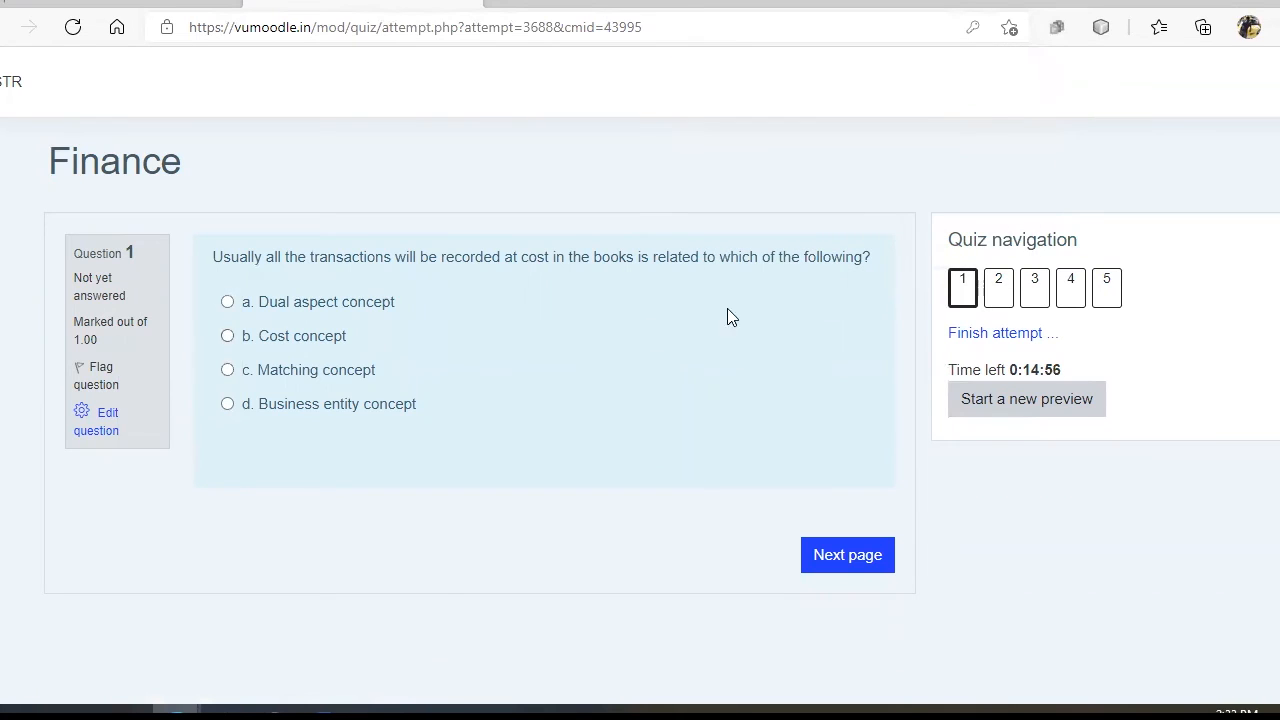
Select Cost concept for question 1, clear that choice, answer with Matching concept instead and continue to question 2
left_click(281, 338)
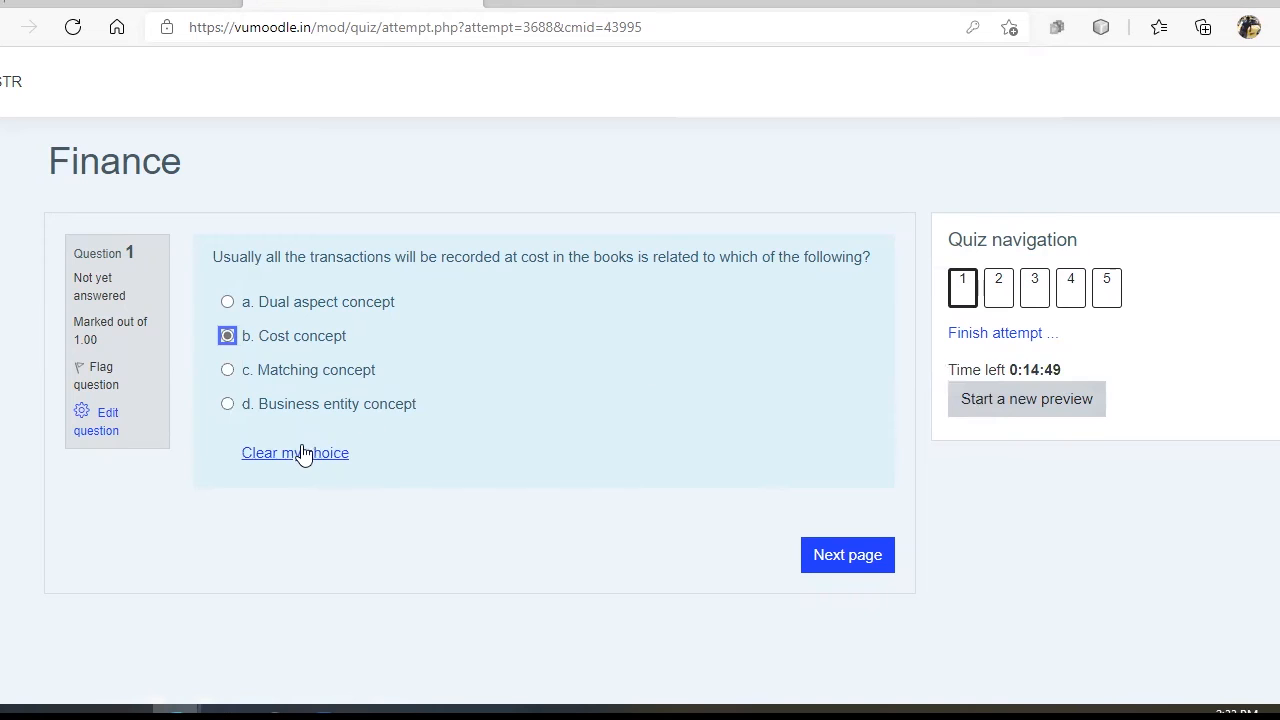
left_click(295, 456)
left_click(318, 368)
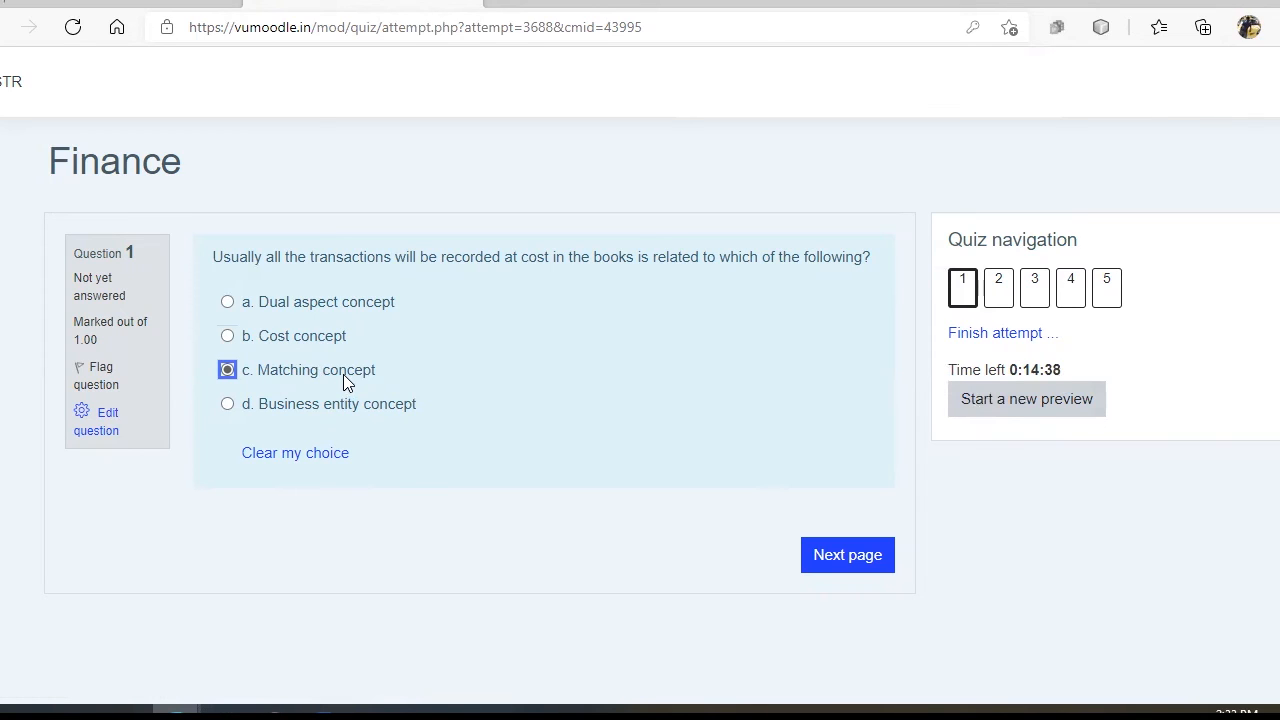
key("Return")
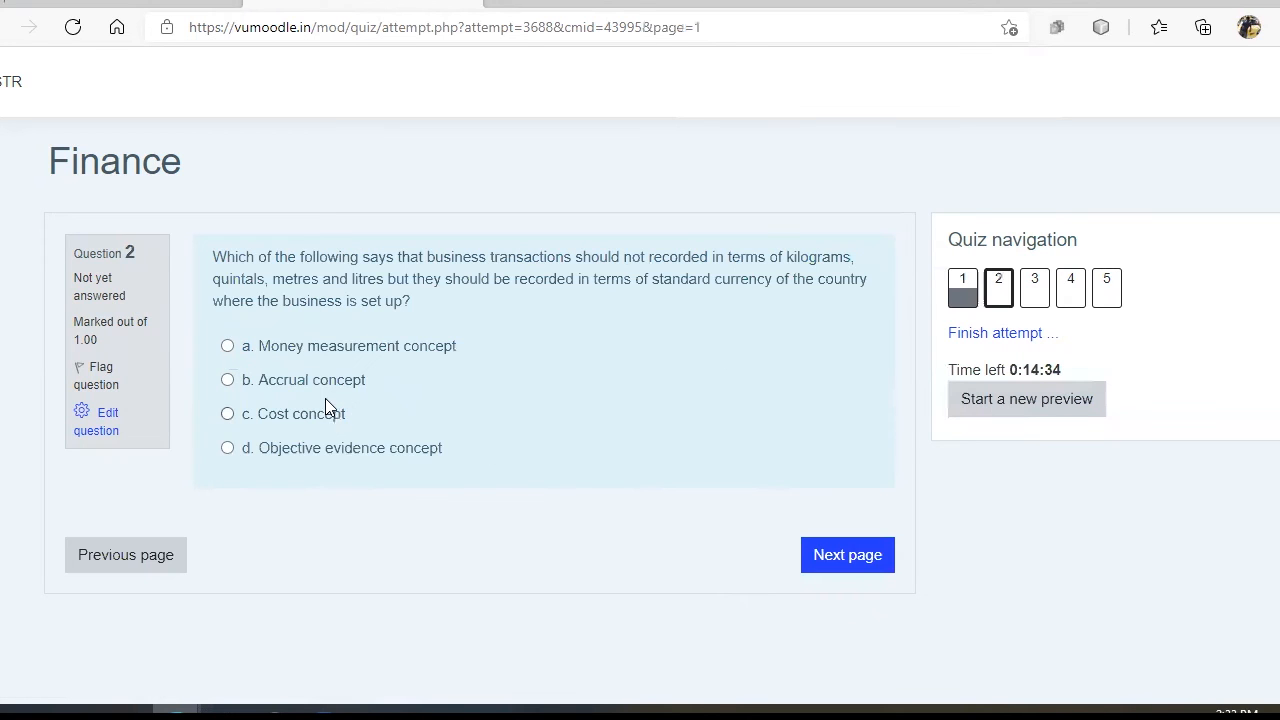
Answer question 2 with Cost concept and question 3 with Business entity concept, continuing to question 4
left_click(329, 416)
left_click(846, 592)
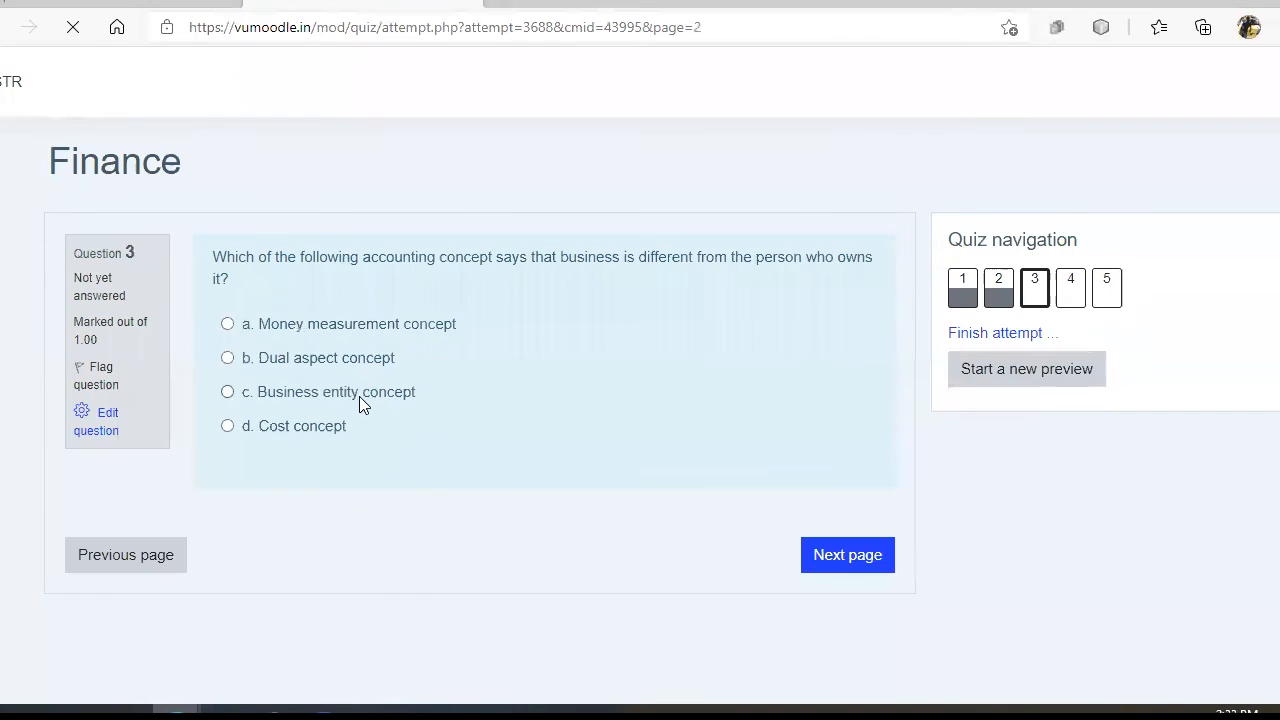
left_click_drag(361, 396, 370, 397)
left_click(283, 400)
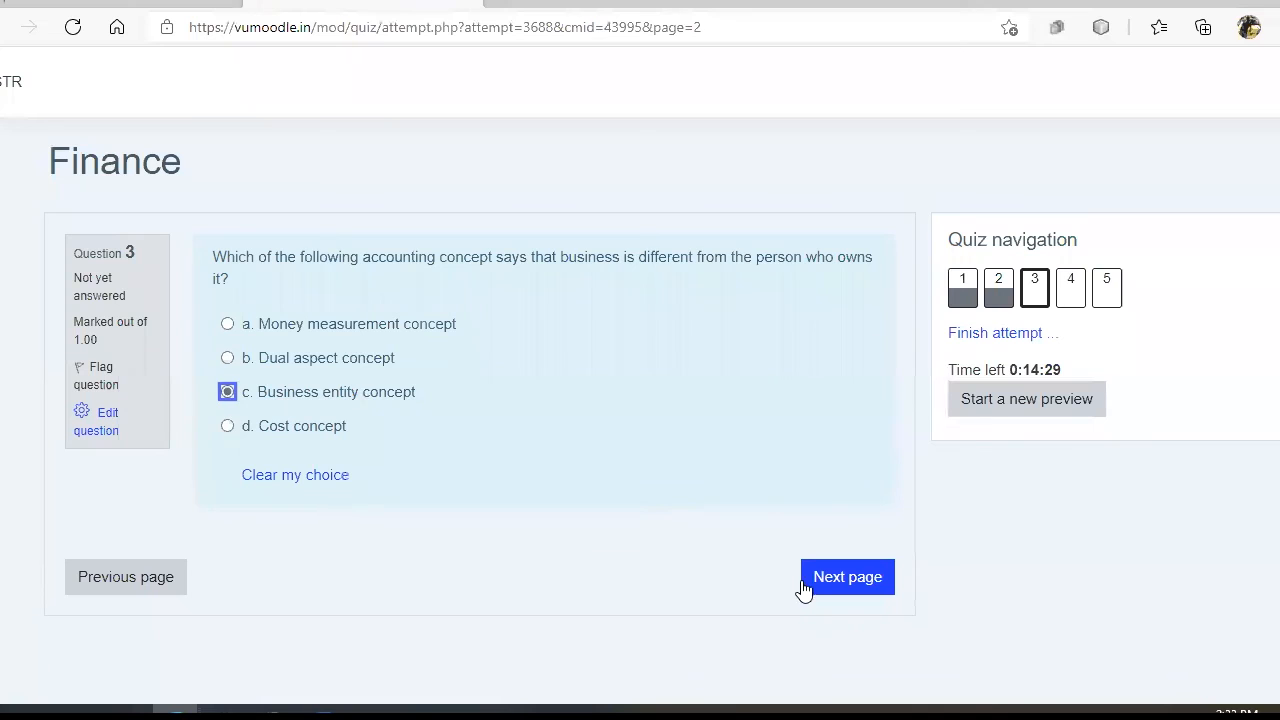
left_click(810, 585)
Answer question 4 with Objective evidence concept and question 5 with True
left_click(402, 359)
left_click(846, 576)
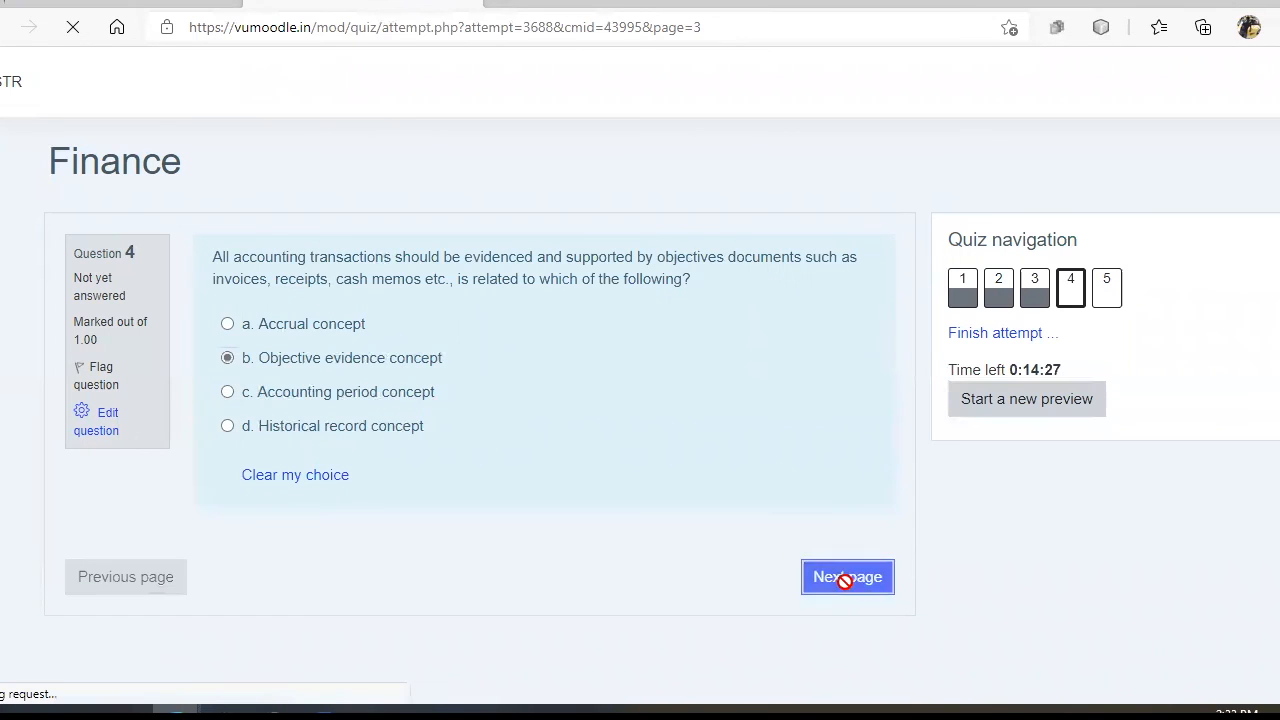
left_click(307, 391)
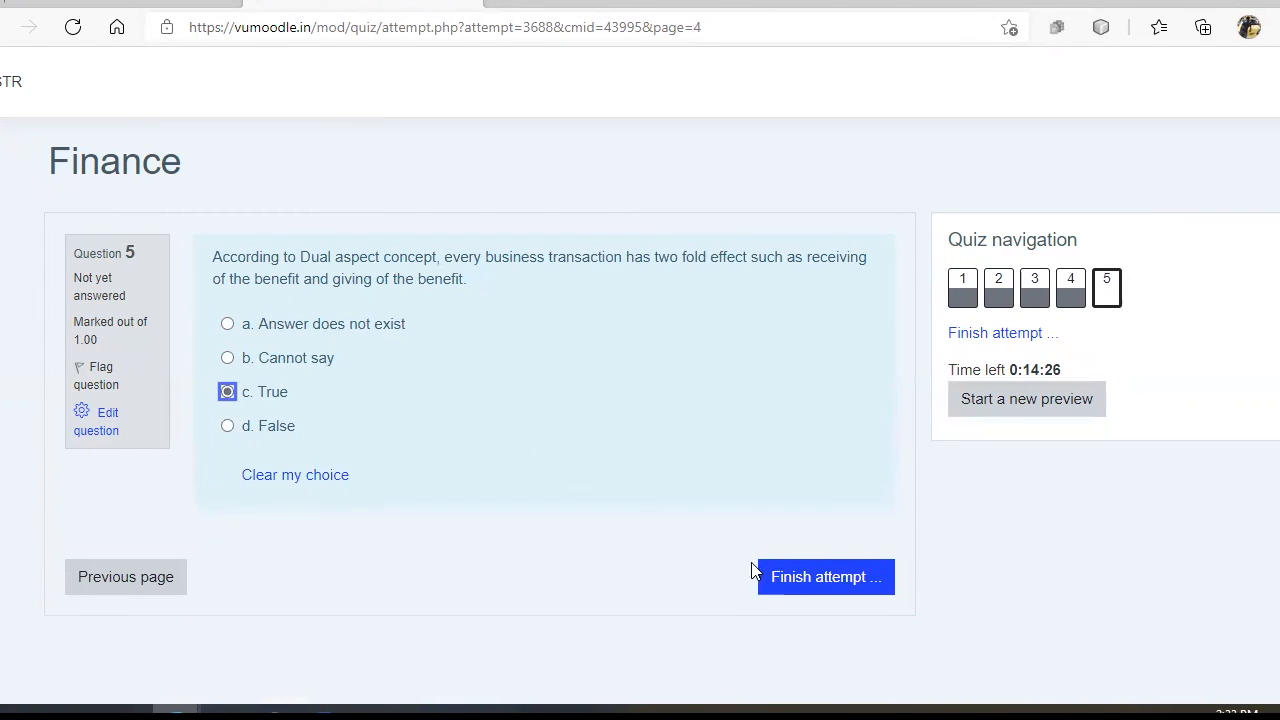
Finish the quiz attempt and submit all answers, confirming the submission
left_click(816, 590)
scroll(477, 368, "down", 2)
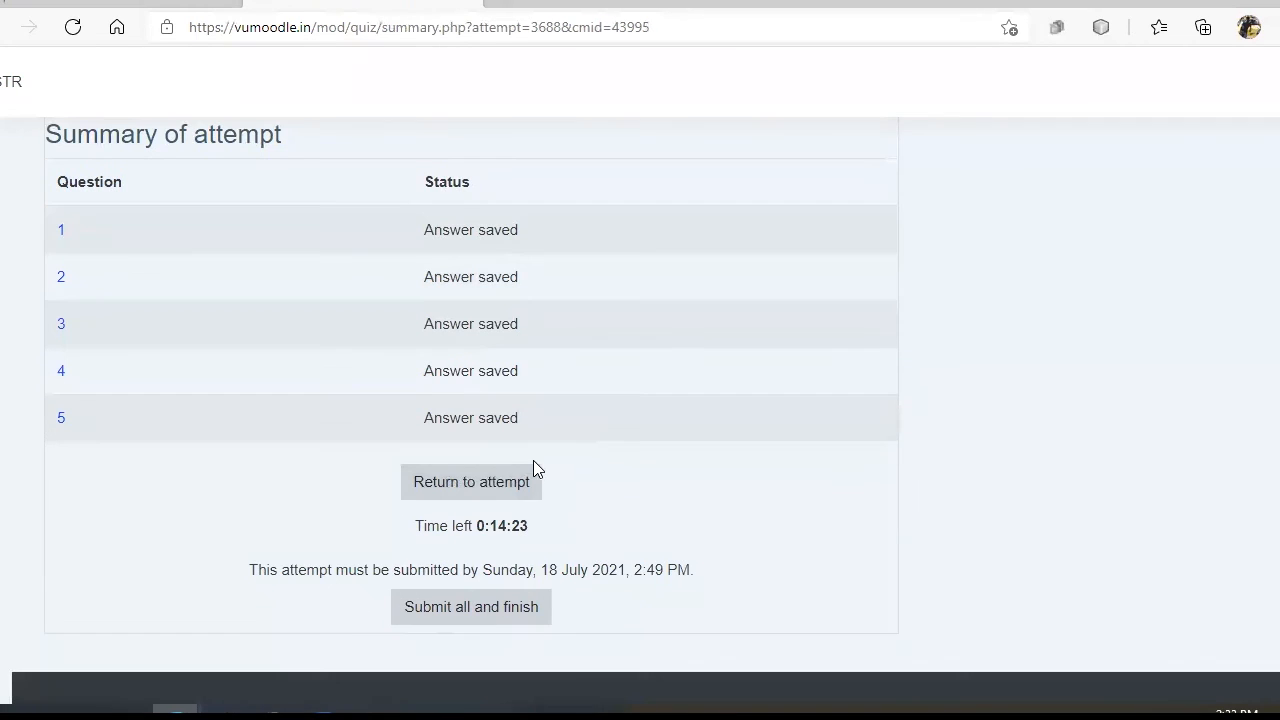
left_click(517, 606)
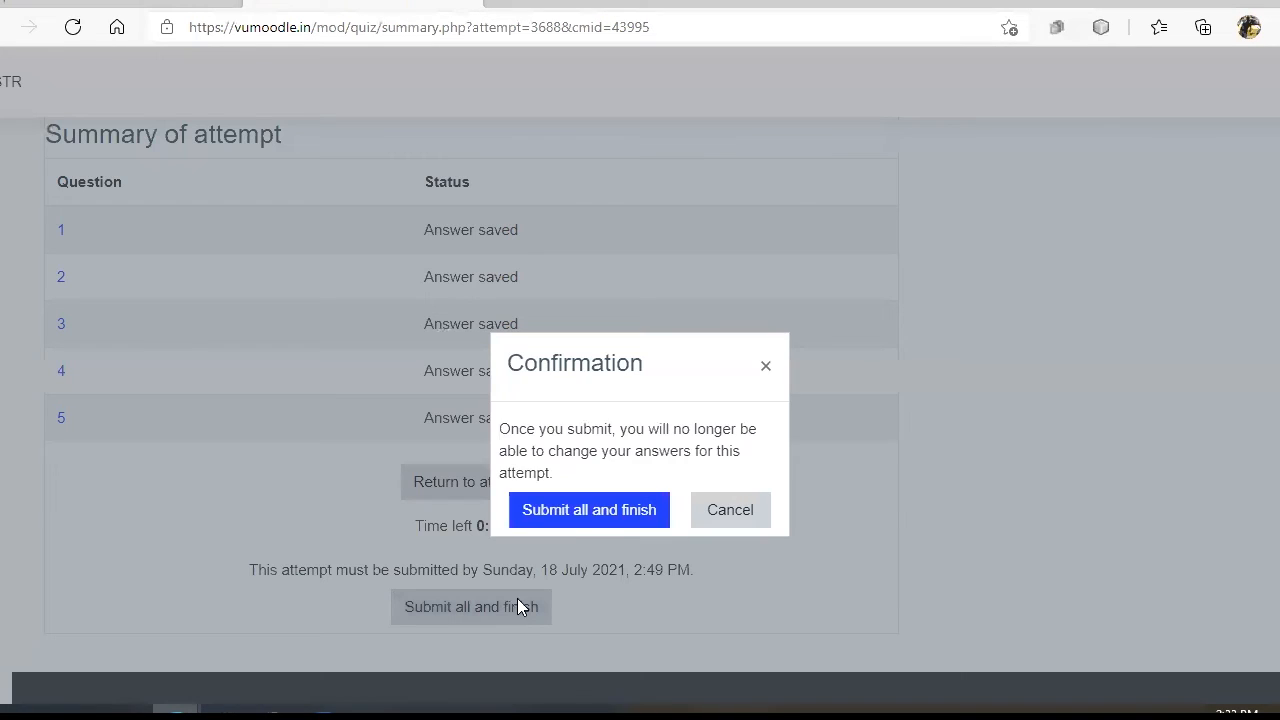
left_click(591, 508)
Examine the attempt summary on the review page, including the start and completion times, time taken and grade
scroll(594, 530, "down", 1)
scroll(479, 408, "up", 1)
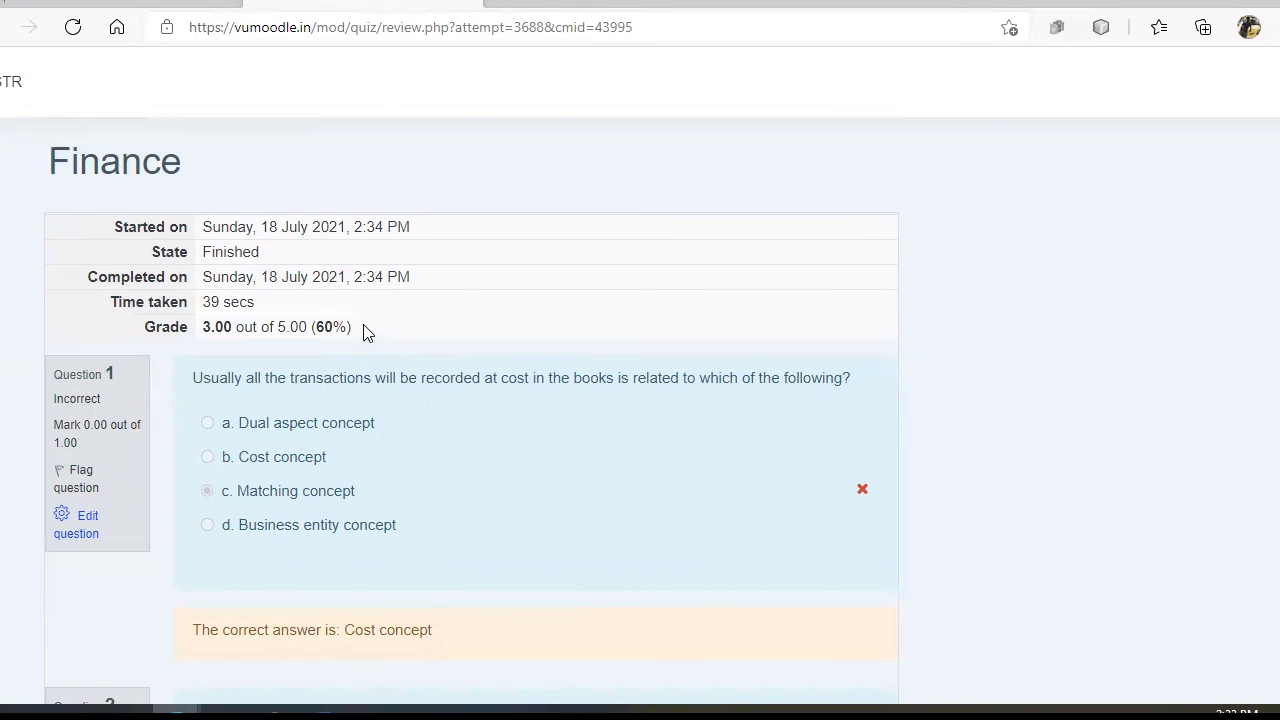
left_click_drag(355, 328, 118, 225)
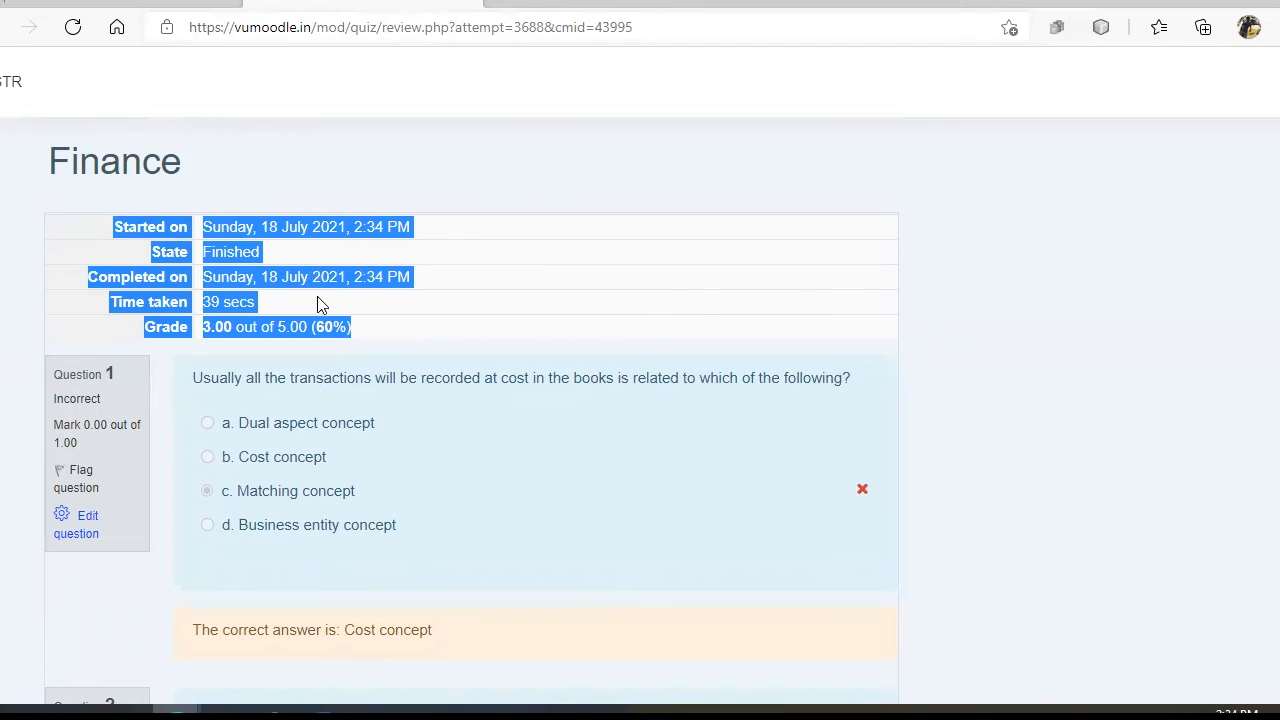
left_click(376, 328)
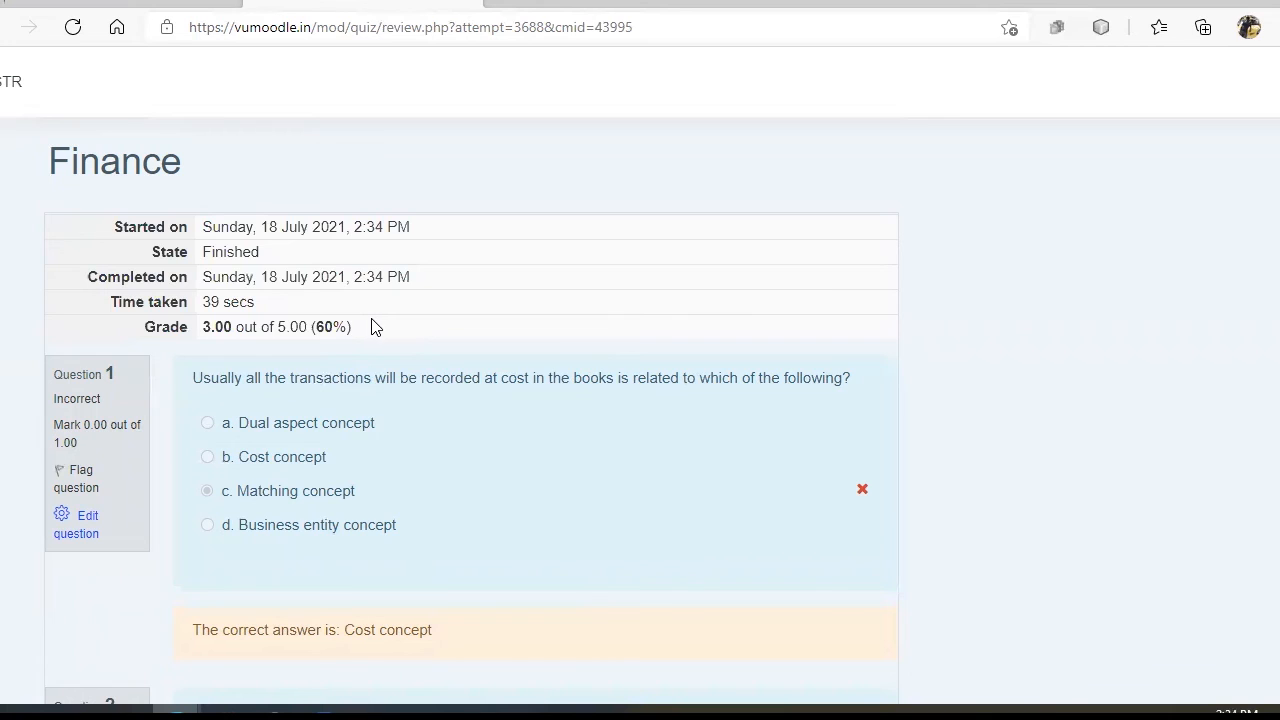
triple_click(237, 303)
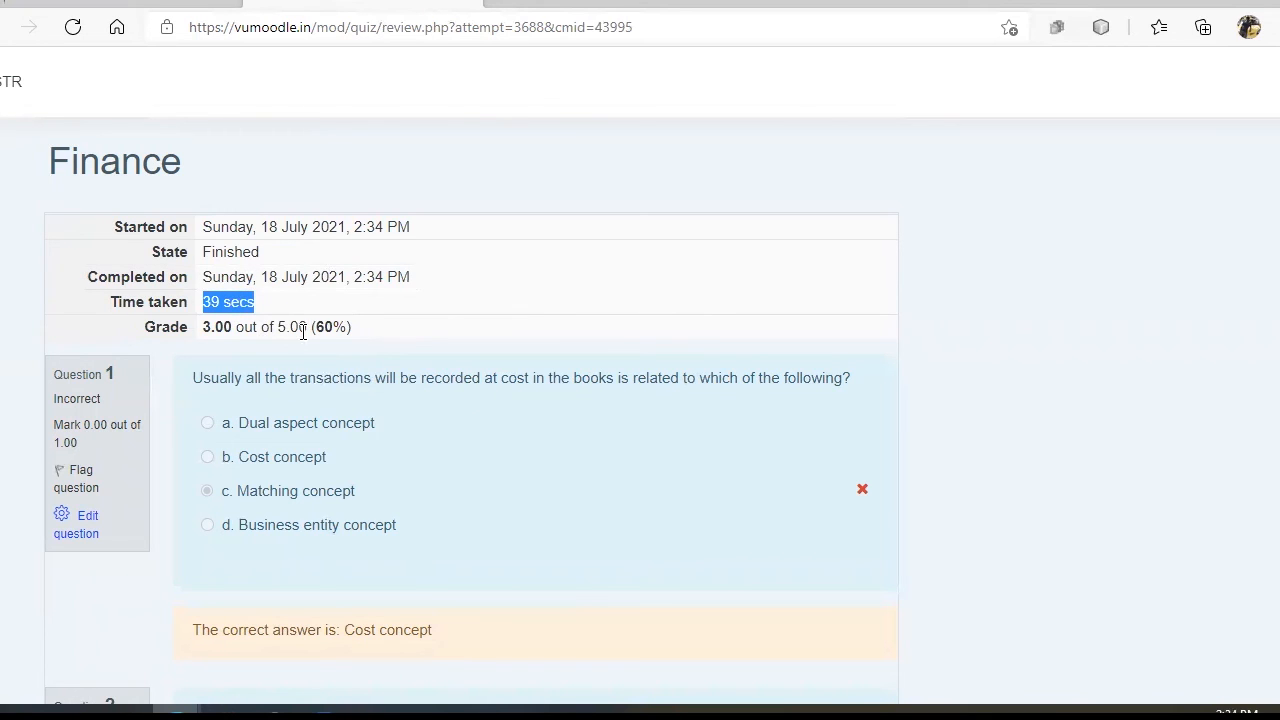
left_click_drag(355, 329, 200, 328)
Check the marking and correct answer of each of the five questions, and finish the review
scroll(534, 409, "down", 3)
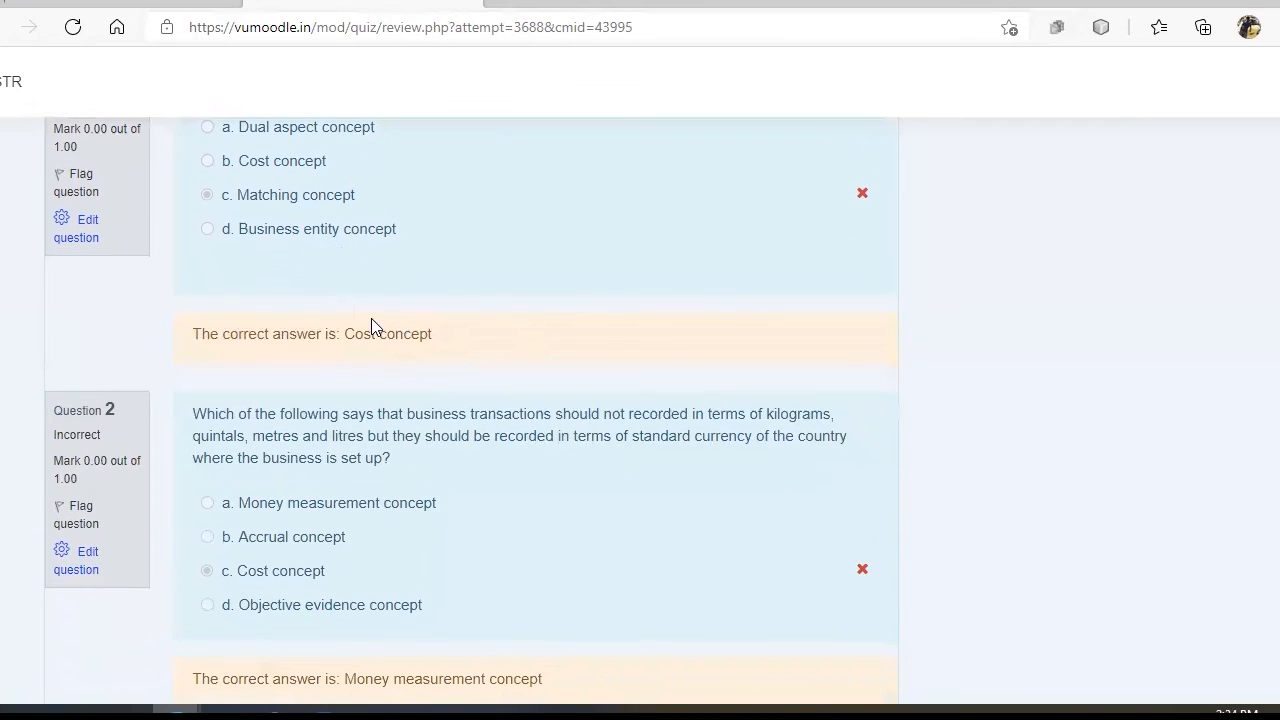
scroll(371, 320, "down", 5)
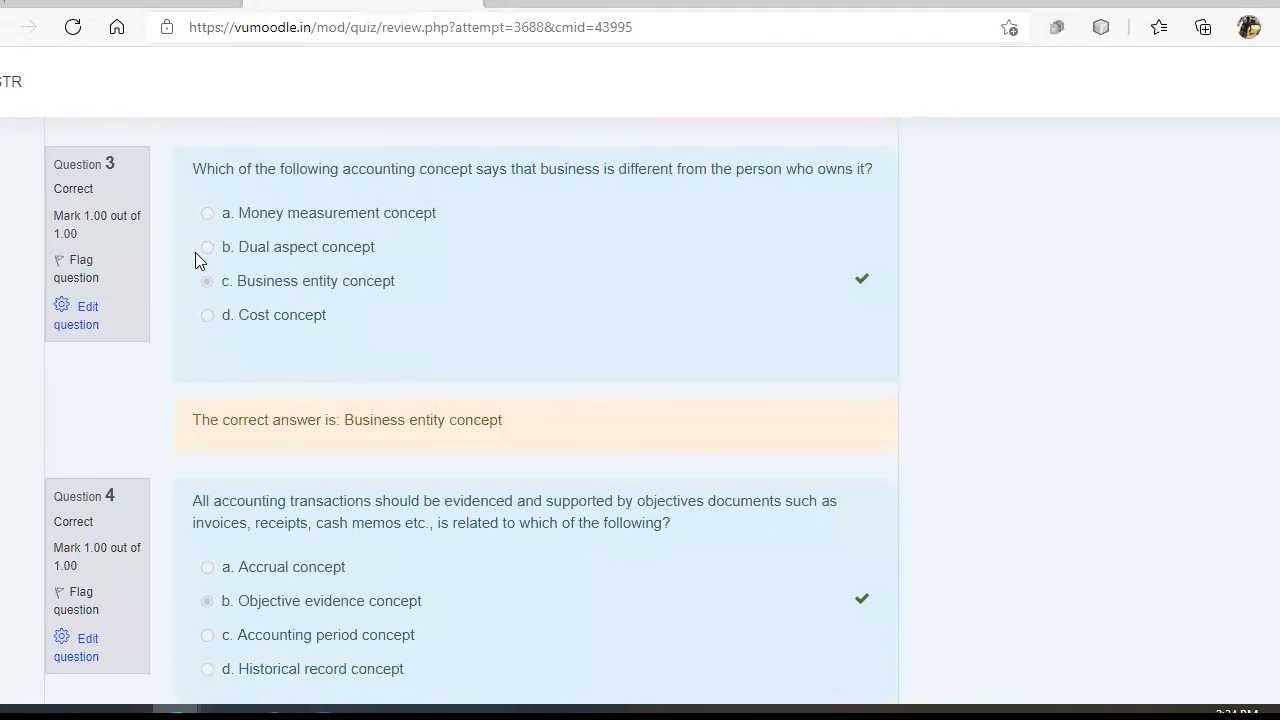
double_click(428, 420)
scroll(437, 430, "down", 6)
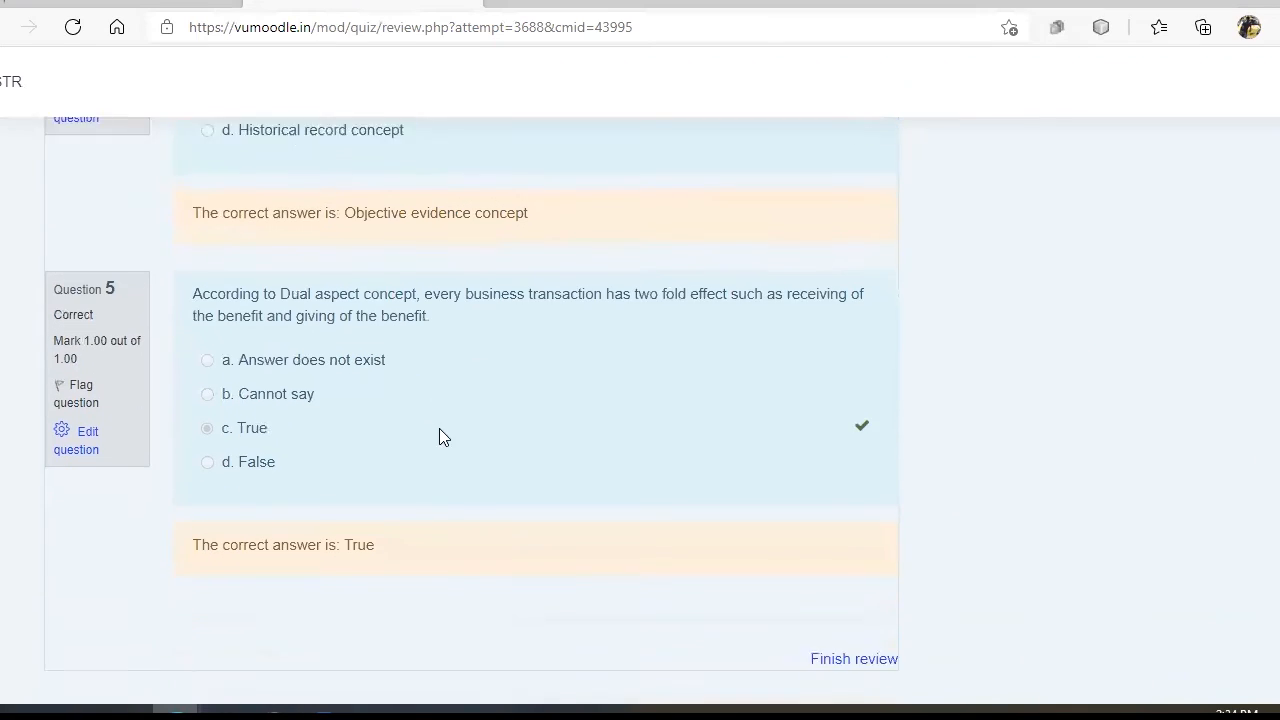
left_click(866, 620)
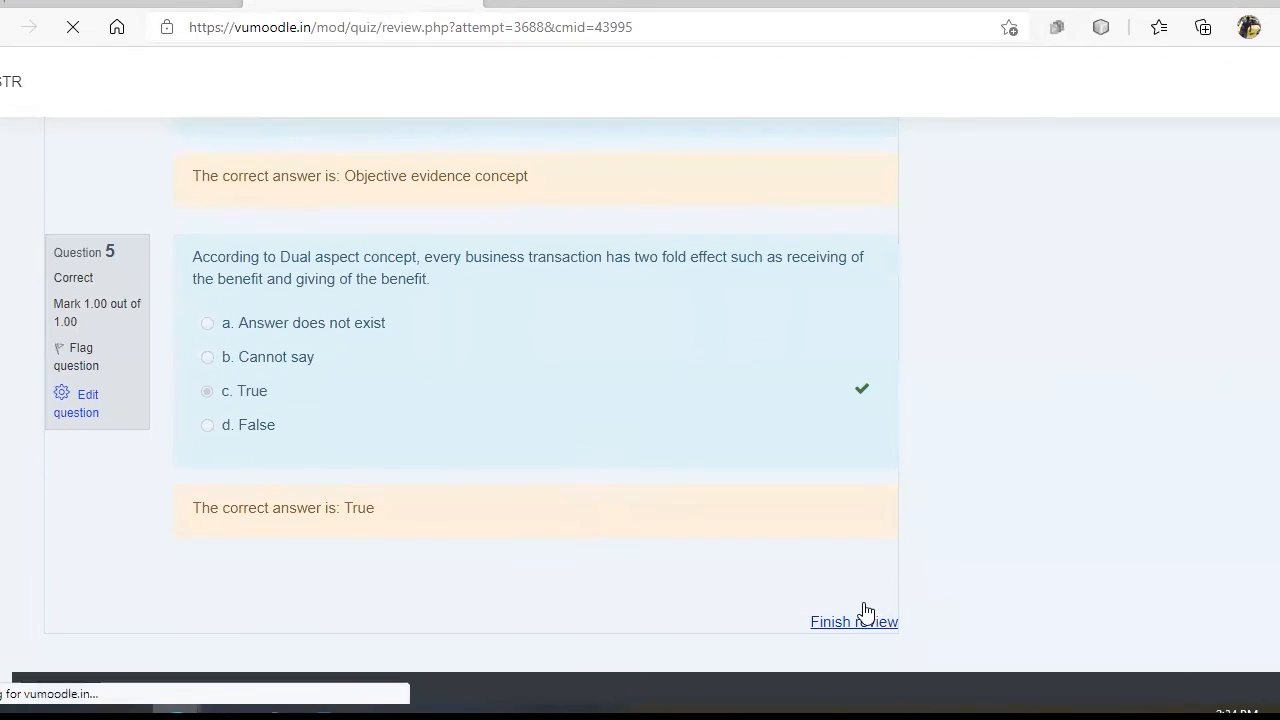